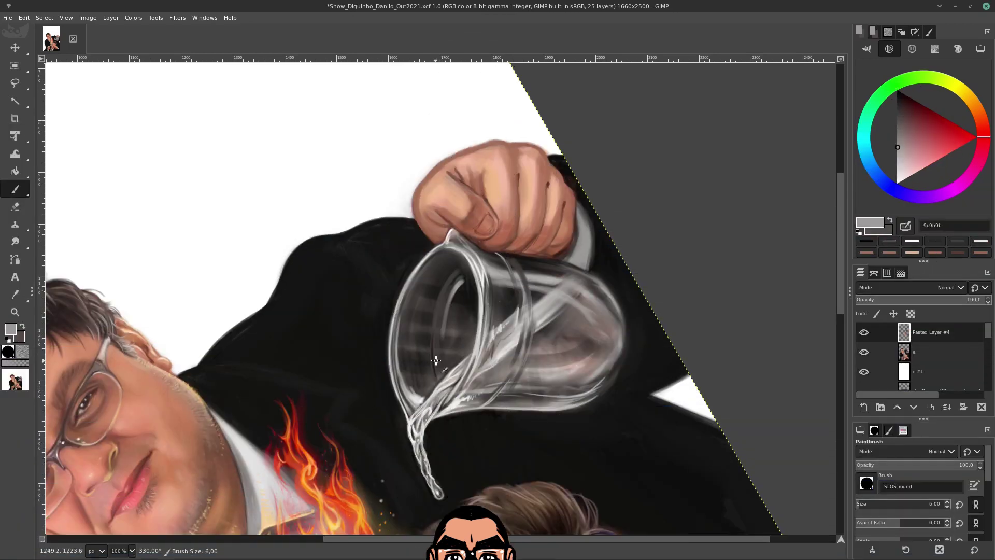
# Paint white highlight dots and thin bright lines along the glass jug's edge
pyautogui.press(']')
pyautogui.press(']')
pyautogui.moveTo(466, 321); pyautogui.dragTo(465, 341)
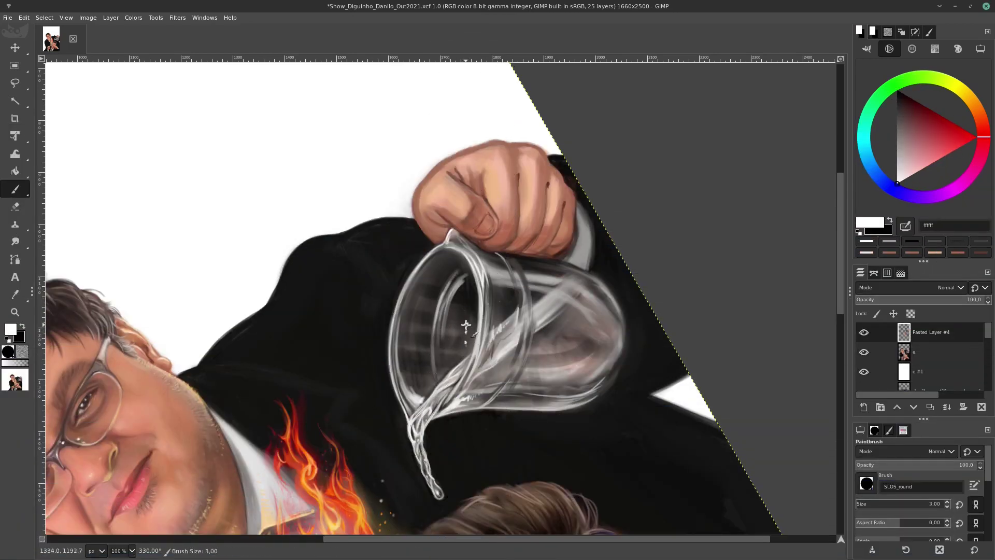
pyautogui.press(']')
pyautogui.press(']')
pyautogui.moveTo(436, 266); pyautogui.dragTo(448, 271)
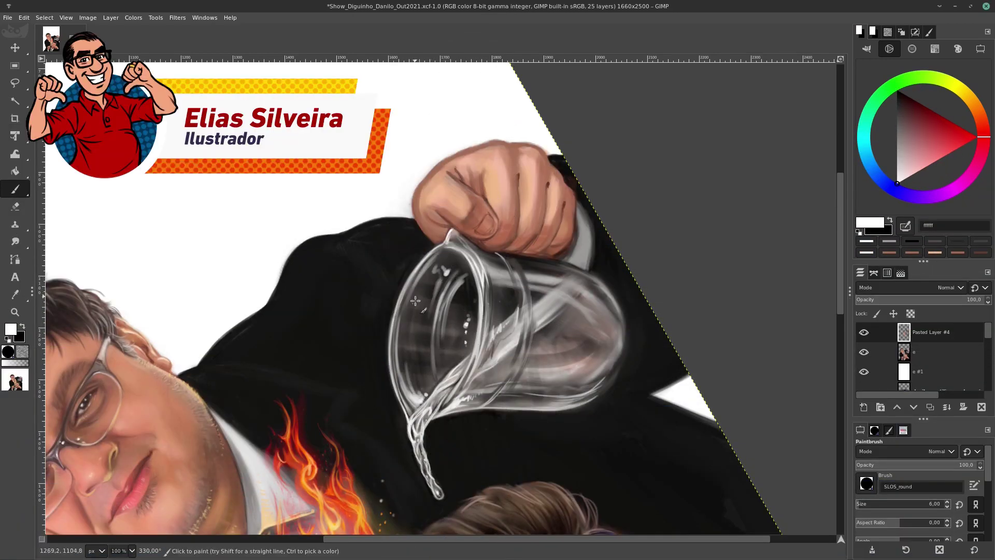
pyautogui.moveTo(410, 398); pyautogui.dragTo(398, 365)
pyautogui.press('[')
pyautogui.press('[')
pyautogui.press('[')
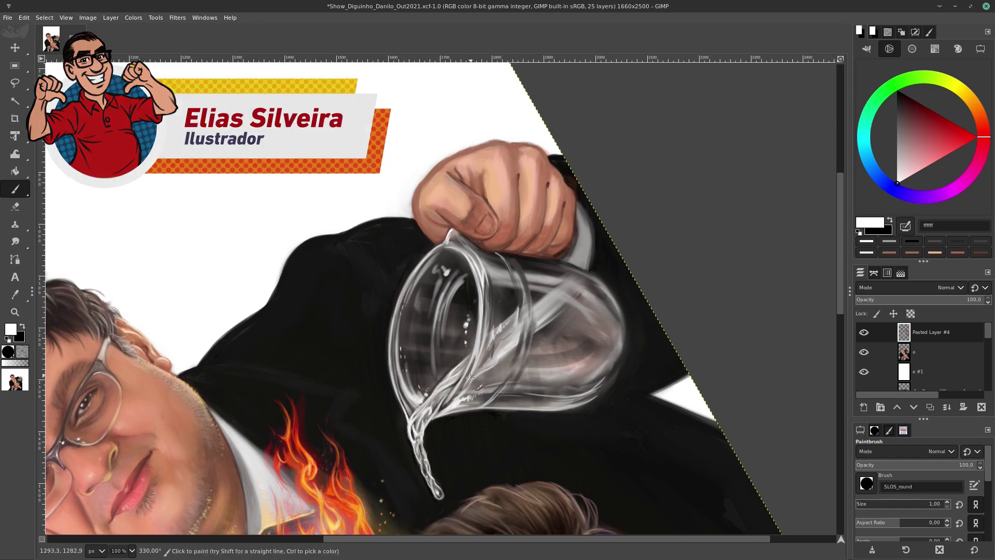
pyautogui.moveTo(442, 372); pyautogui.dragTo(439, 298)
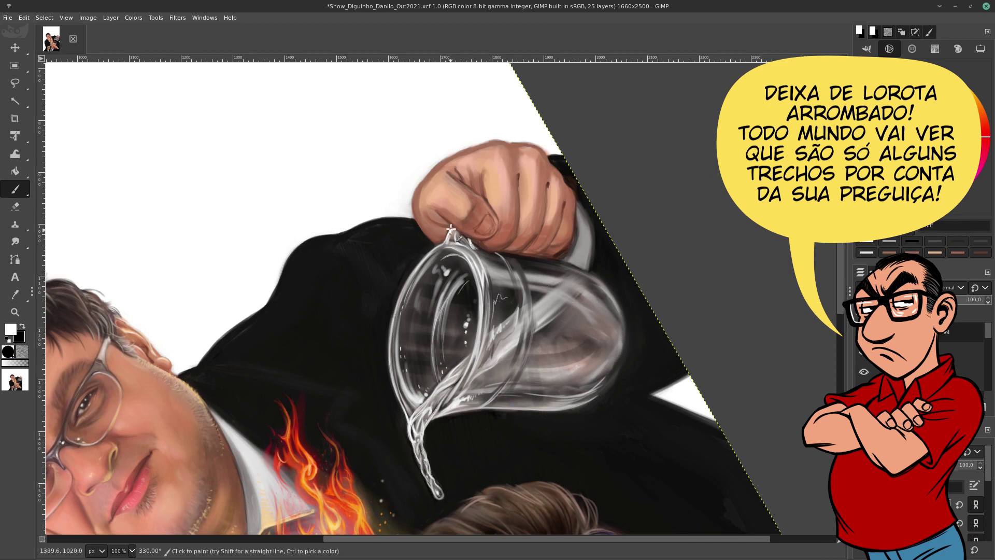
# Add light grey and white strokes to the jug's left rim, right body and bottom
pyautogui.keyDown('ctrl'); pyautogui.click(569, 260); pyautogui.keyUp('ctrl')
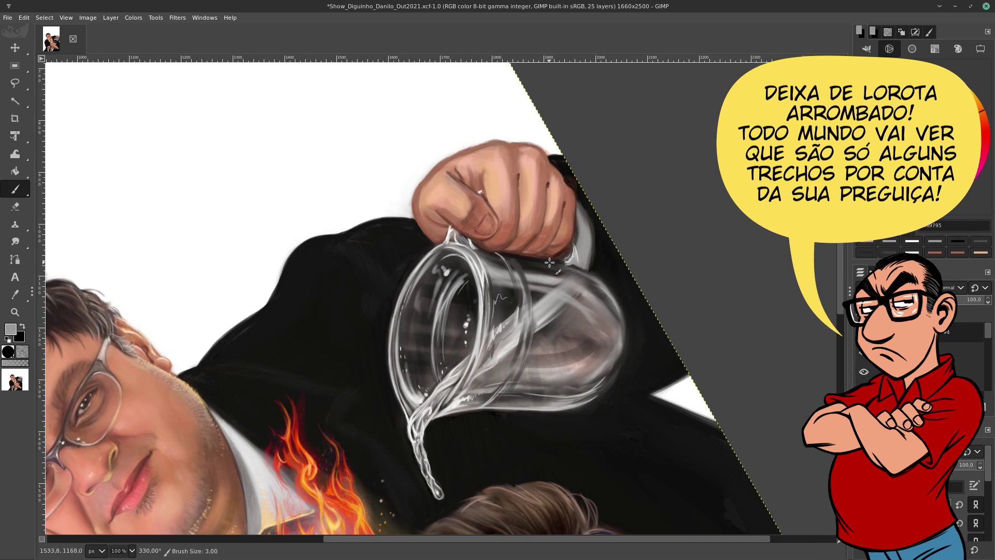
pyautogui.press('x')
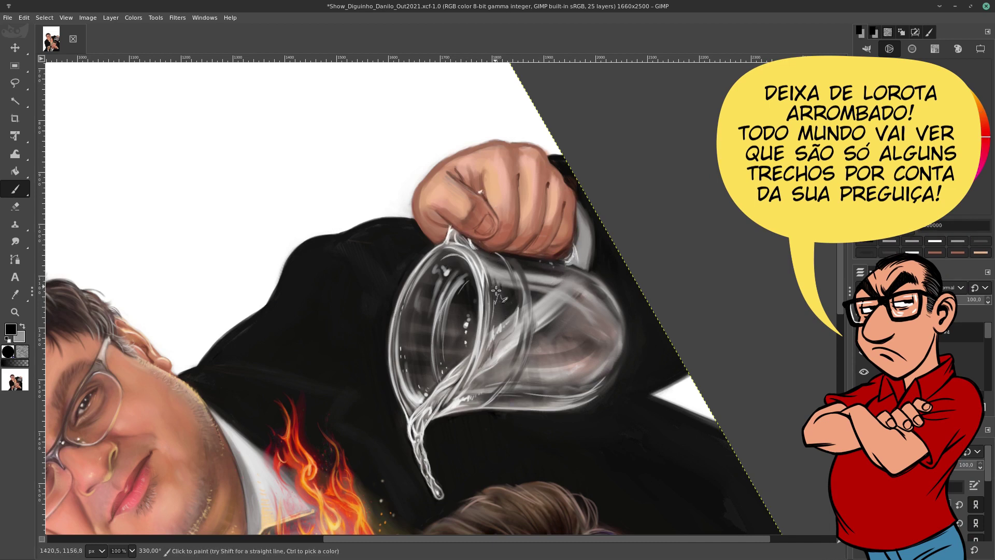
pyautogui.keyDown('ctrl'); pyautogui.click(509, 295); pyautogui.keyUp('ctrl')
pyautogui.moveTo(425, 377); pyautogui.dragTo(420, 332)
pyautogui.press('d')
pyautogui.press('x')
pyautogui.moveTo(539, 306)
pyautogui.mouseDown()
pyautogui.moveTo(555, 277)
pyautogui.moveTo(565, 316)
pyautogui.moveTo(620, 365)
pyautogui.mouseUp()
pyautogui.moveTo(573, 324); pyautogui.dragTo(562, 368)
pyautogui.moveTo(595, 309); pyautogui.dragTo(612, 290)
pyautogui.moveTo(606, 383)
pyautogui.mouseDown()
pyautogui.moveTo(578, 399)
pyautogui.moveTo(612, 359)
pyautogui.mouseUp()
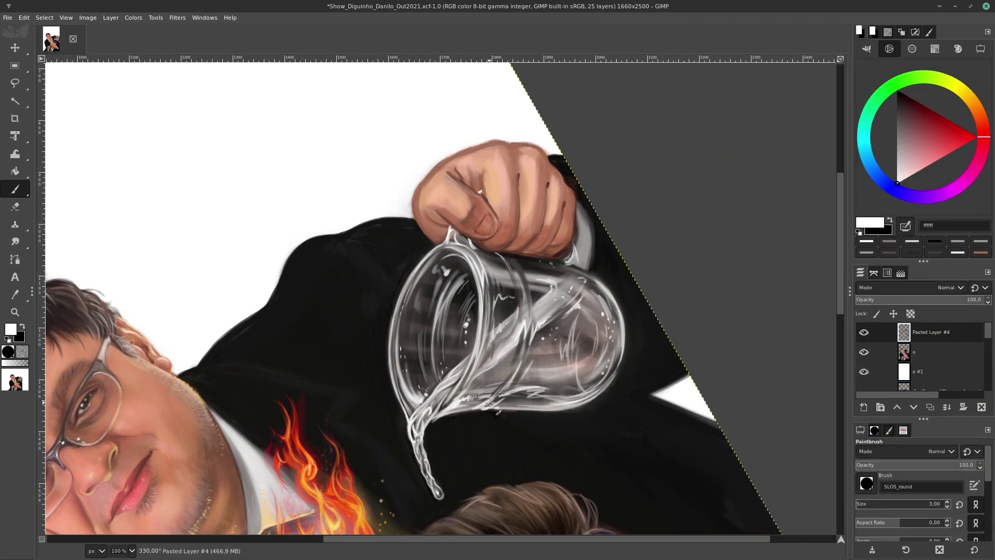
# Pick skin, brown, grey and suit near-black tones around the hand and cuff for shading
pyautogui.keyDown('ctrl'); pyautogui.click(576, 253); pyautogui.keyUp('ctrl')
pyautogui.keyDown('ctrl'); pyautogui.click(521, 260); pyautogui.keyUp('ctrl')
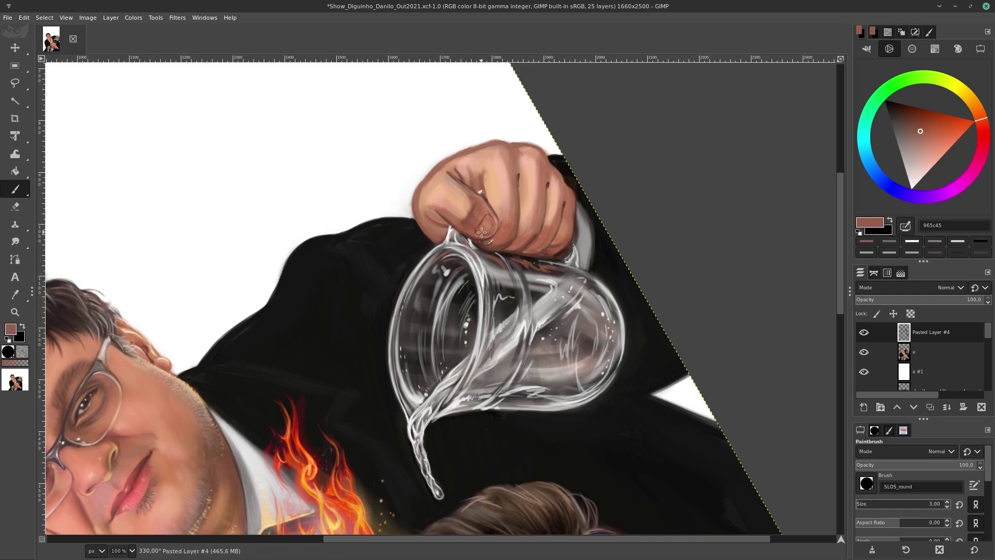
pyautogui.keyDown('ctrl'); pyautogui.click(559, 210); pyautogui.keyUp('ctrl')
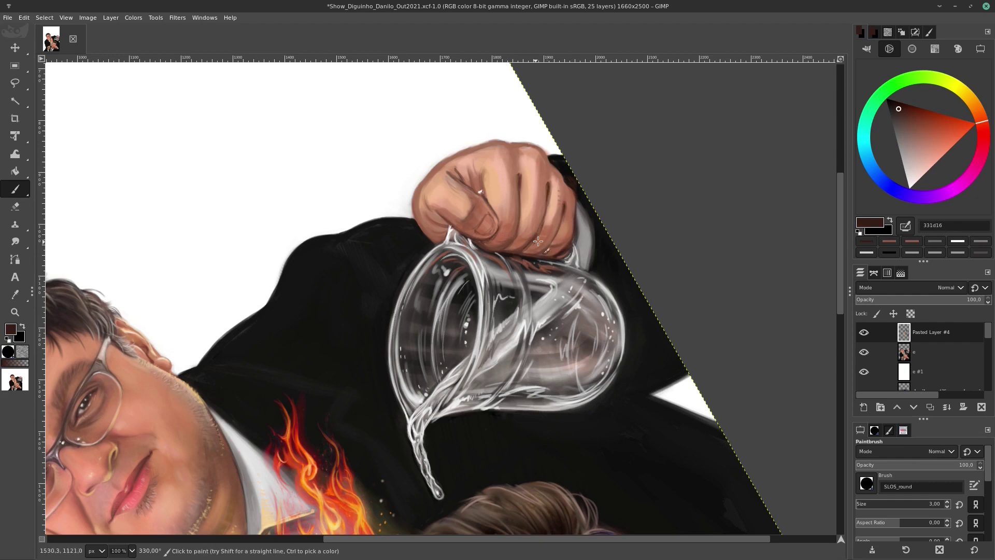
pyautogui.keyDown('ctrl'); pyautogui.click(506, 372); pyautogui.keyUp('ctrl')
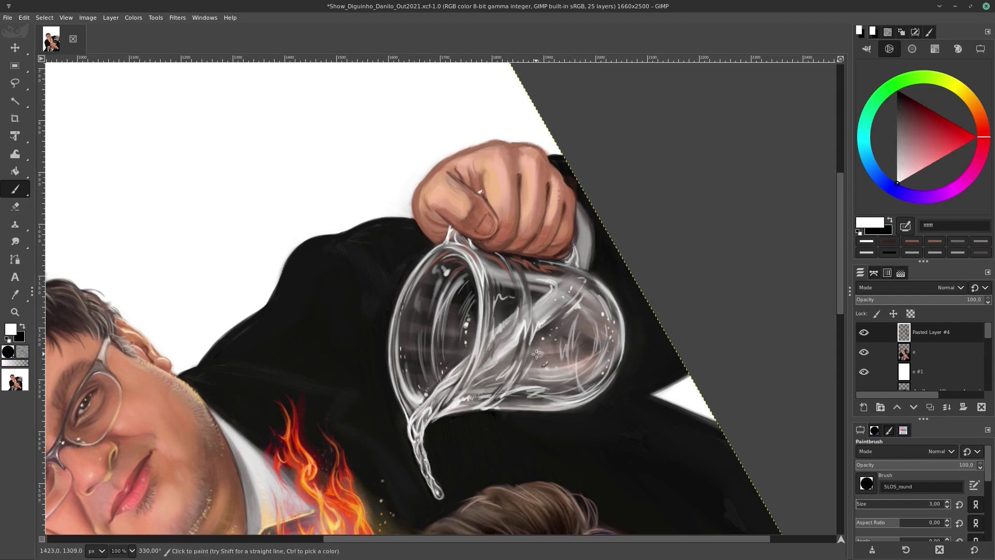
pyautogui.press('!')
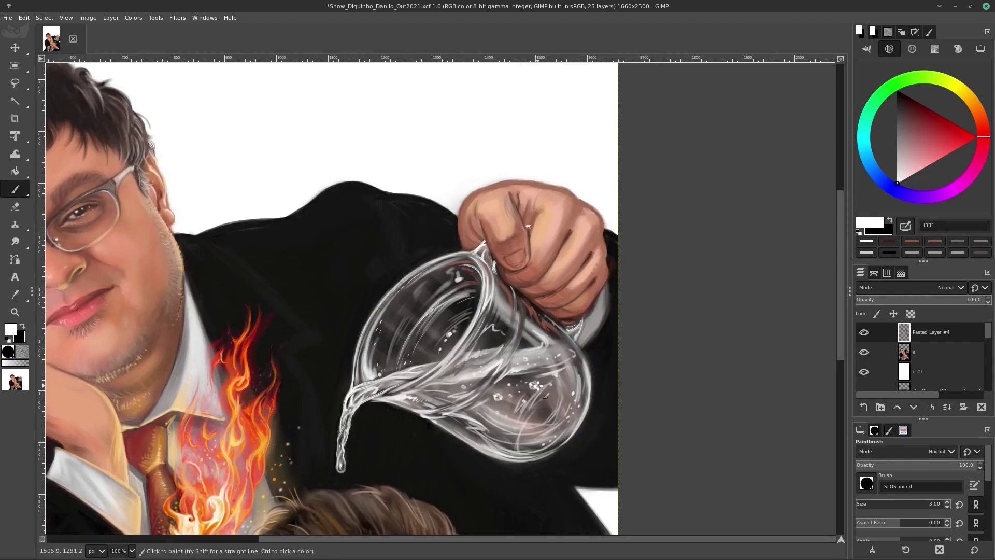
pyautogui.keyDown('ctrl'); pyautogui.click(571, 194); pyautogui.keyUp('ctrl')
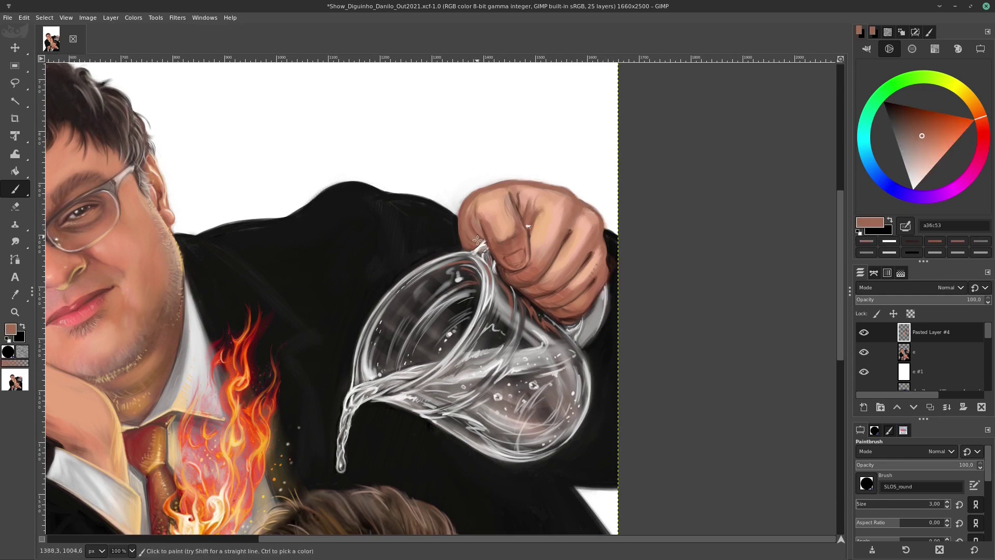
pyautogui.keyDown('ctrl'); pyautogui.click(506, 258); pyautogui.keyUp('ctrl')
pyautogui.press(']')
pyautogui.press(']')
pyautogui.press(']')
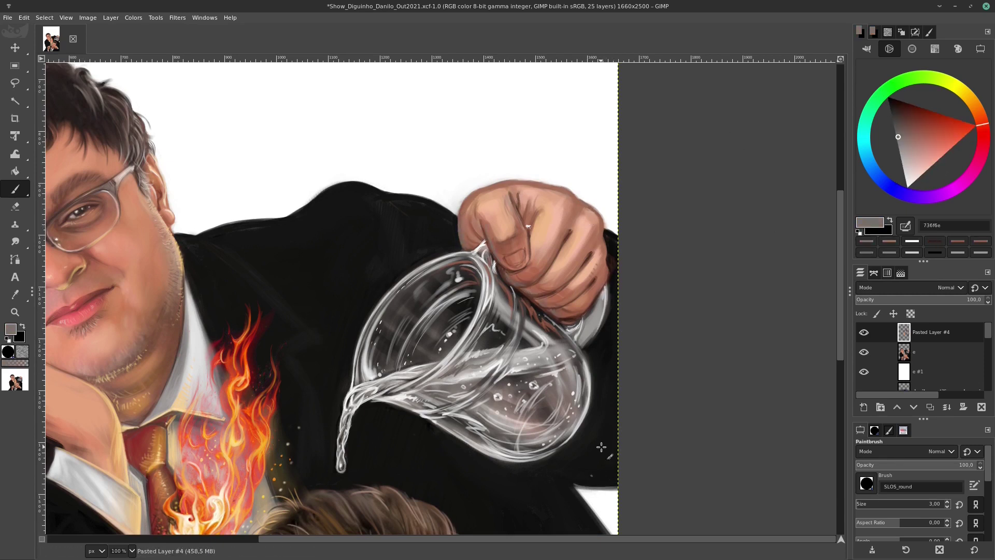
pyautogui.keyDown('ctrl'); pyautogui.click(614, 490); pyautogui.keyUp('ctrl')
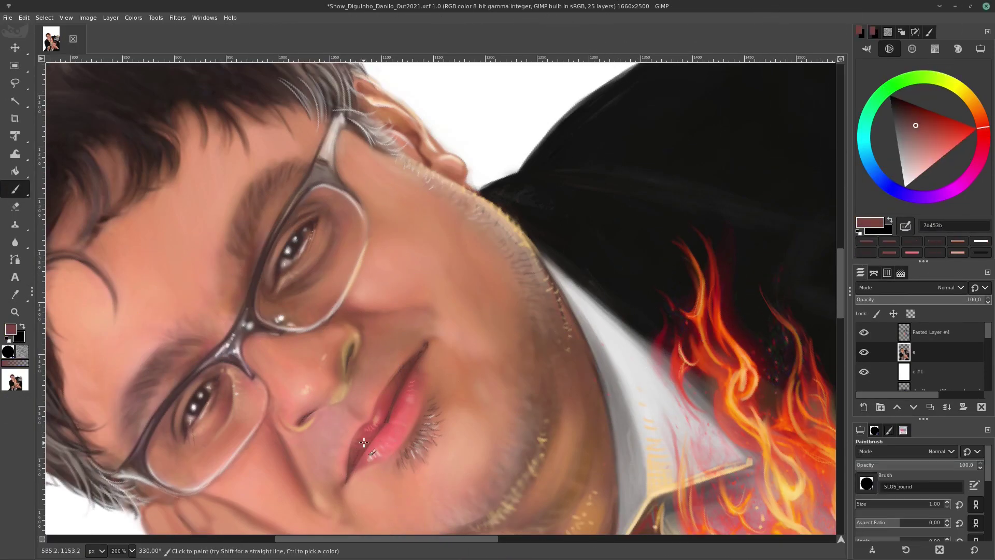
# Paint a thin dark brown line along the chin crease with a fine brush
pyautogui.keyDown('ctrl'); pyautogui.click(354, 450); pyautogui.keyUp('ctrl')
pyautogui.press(']')
pyautogui.press(']')
pyautogui.press(']')
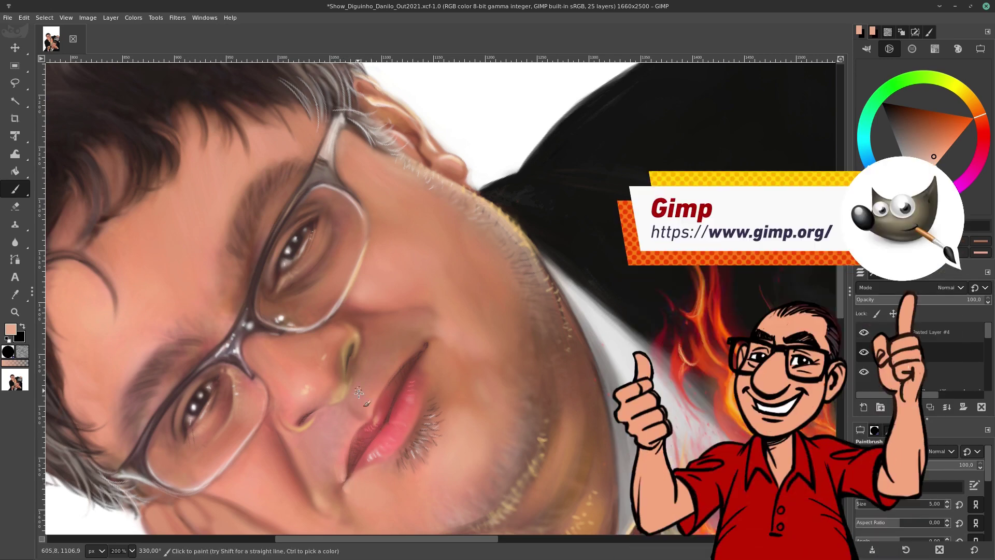
pyautogui.scroll(-4, 346, 416)
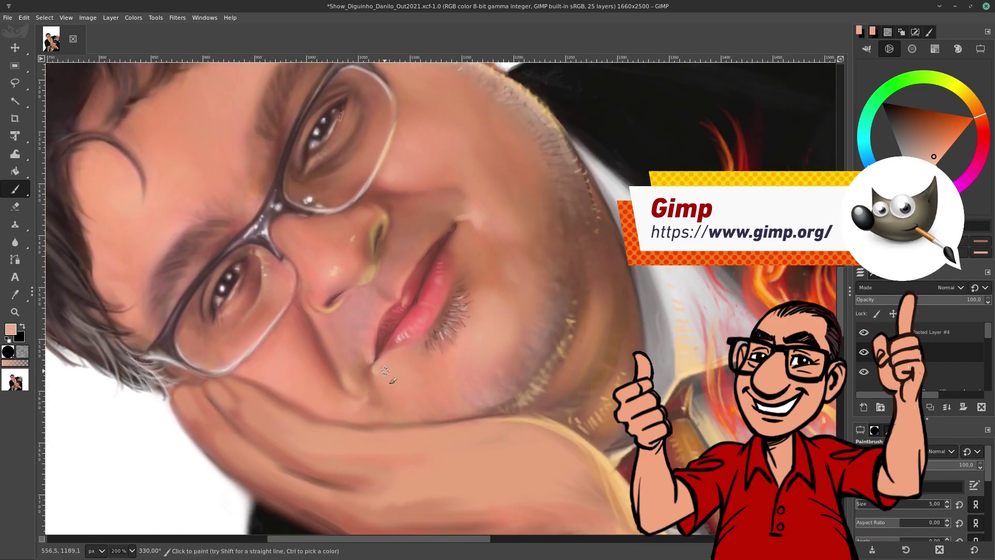
pyautogui.press('[')
pyautogui.press('[')
pyautogui.press('[')
pyautogui.keyDown('ctrl'); pyautogui.click(606, 436); pyautogui.keyUp('ctrl')
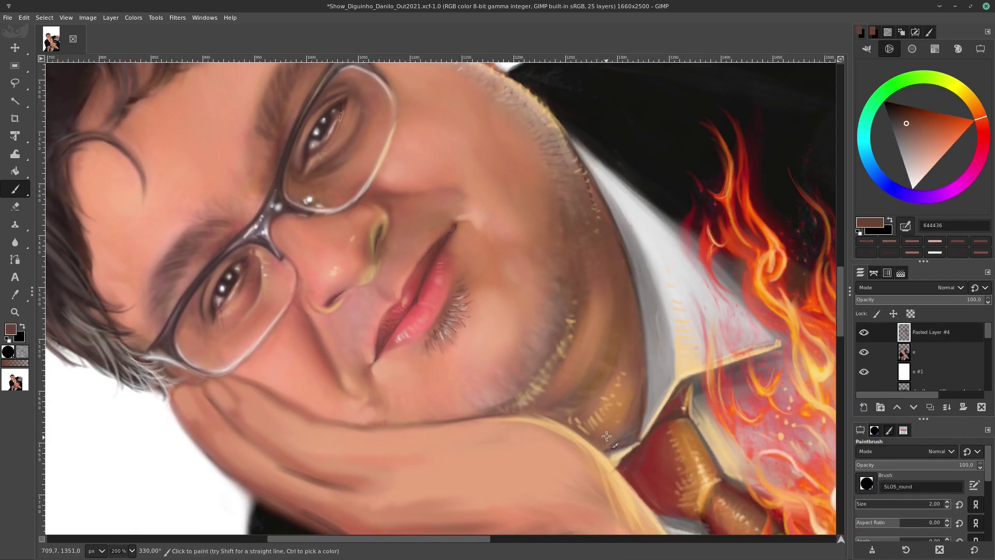
pyautogui.moveTo(286, 401); pyautogui.dragTo(355, 393)
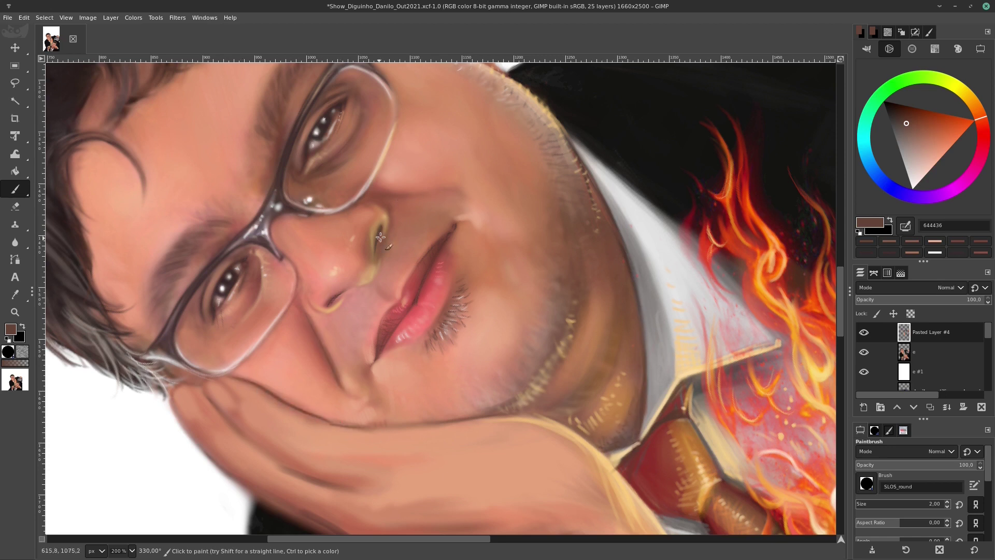
# Sample lighter skin tones and blur the face to soften skin transitions
pyautogui.keyDown('ctrl'); pyautogui.click(316, 122); pyautogui.keyUp('ctrl')
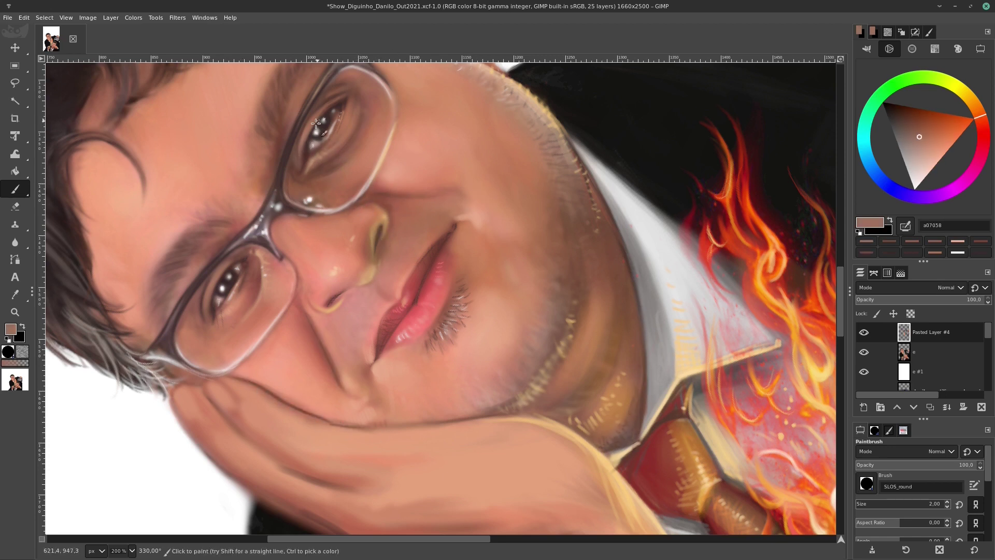
pyautogui.keyDown('ctrl'); pyautogui.click(312, 96); pyautogui.keyUp('ctrl')
pyautogui.scroll(3, 316, 207)
pyautogui.keyDown('ctrl'); pyautogui.click(328, 308); pyautogui.keyUp('ctrl')
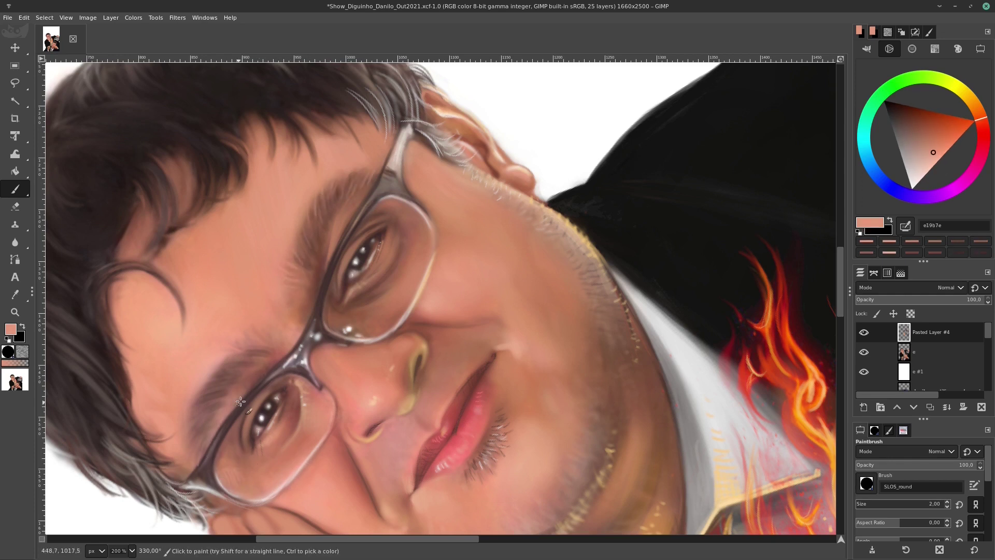
pyautogui.keyDown('ctrl'); pyautogui.click(303, 350); pyautogui.keyUp('ctrl')
pyautogui.hotkey('shift', 'u')
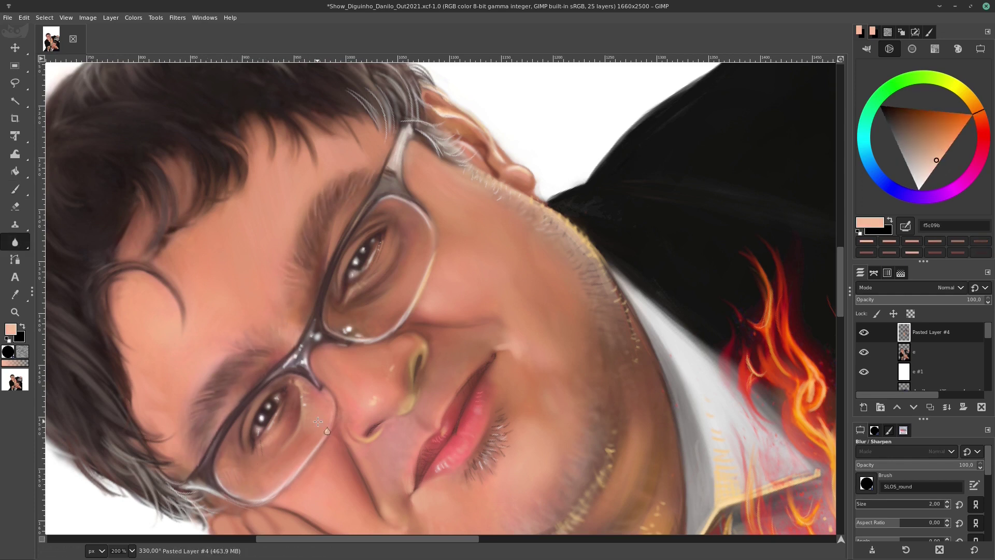
pyautogui.press('p')
# Touch up the glasses in light grey and blur the dark red lip corner
pyautogui.keyDown('ctrl'); pyautogui.click(232, 421); pyautogui.keyUp('ctrl')
pyautogui.keyDown('ctrl'); pyautogui.click(212, 455); pyautogui.keyUp('ctrl')
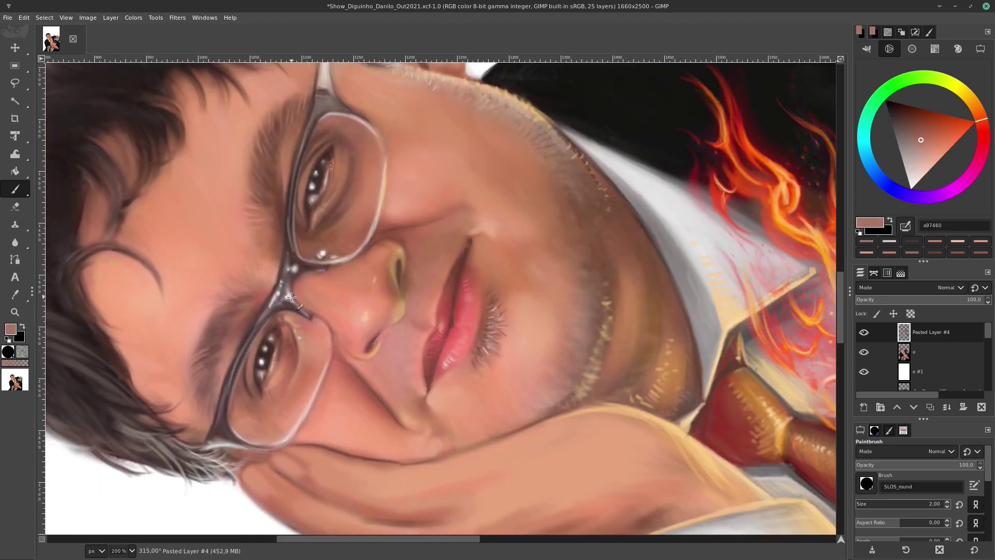
pyautogui.keyDown('ctrl'); pyautogui.click(465, 254); pyautogui.keyUp('ctrl')
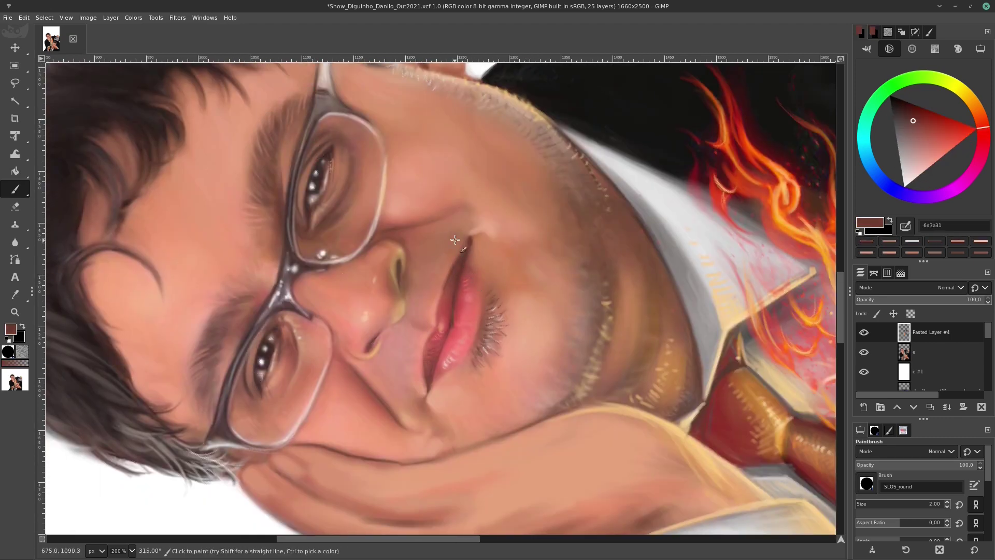
pyautogui.hotkey('shift', 'u')
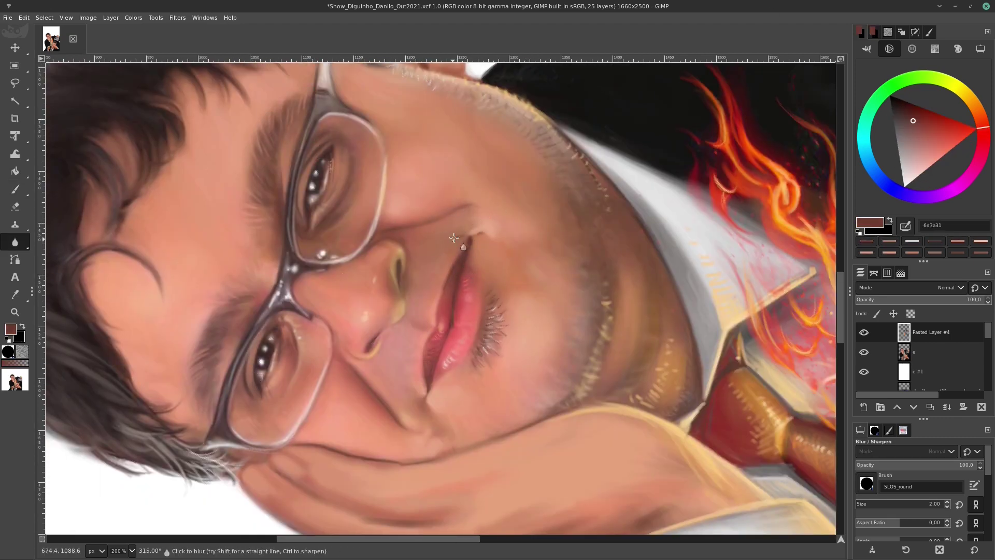
pyautogui.press('p')
pyautogui.keyDown('ctrl'); pyautogui.click(153, 458); pyautogui.keyUp('ctrl')
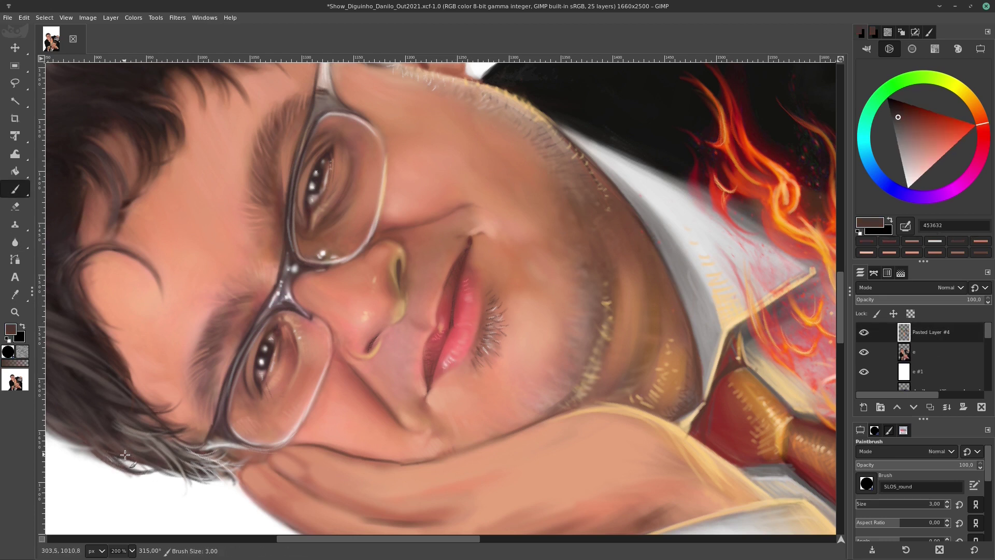
pyautogui.press('[')
pyautogui.press('d')
pyautogui.press('!')
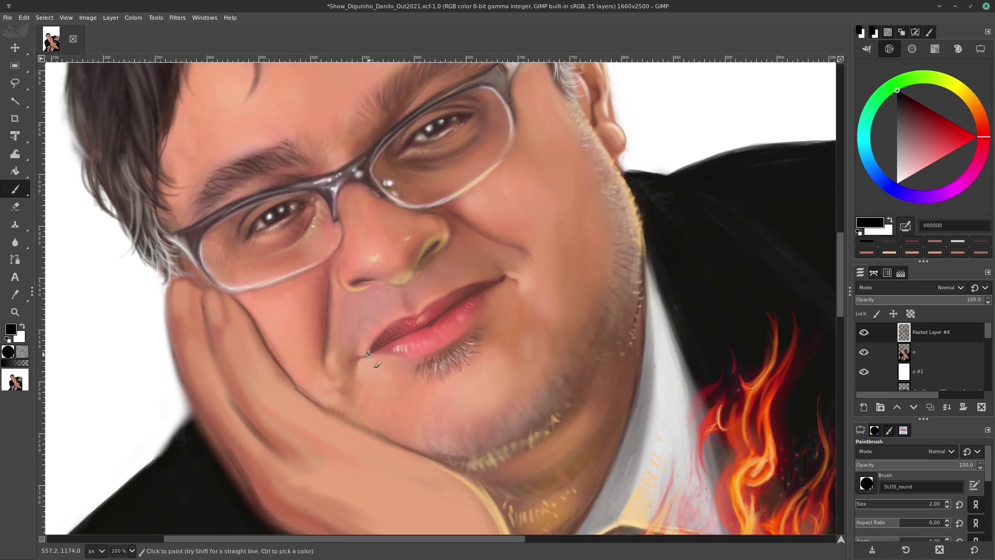
# Paint fine dark stubble along the jawline and fainter stubble left of the mouth
pyautogui.press('[')
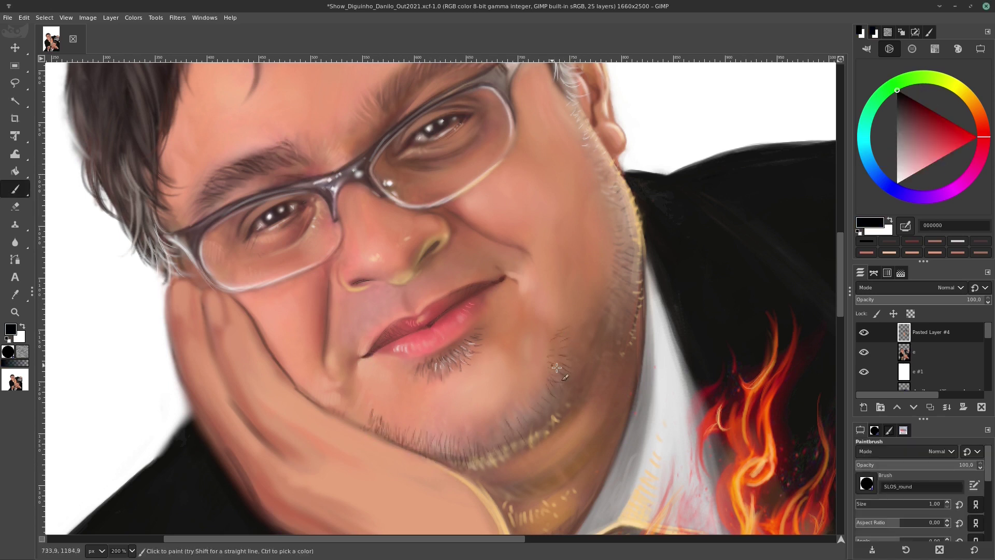
pyautogui.press(']')
pyautogui.moveTo(423, 431); pyautogui.dragTo(511, 464)
pyautogui.moveTo(518, 424); pyautogui.dragTo(557, 401)
pyautogui.press('[')
pyautogui.moveTo(366, 339); pyautogui.dragTo(373, 311)
# Paint white stubble hairs on the chin at full opacity
pyautogui.press('x')
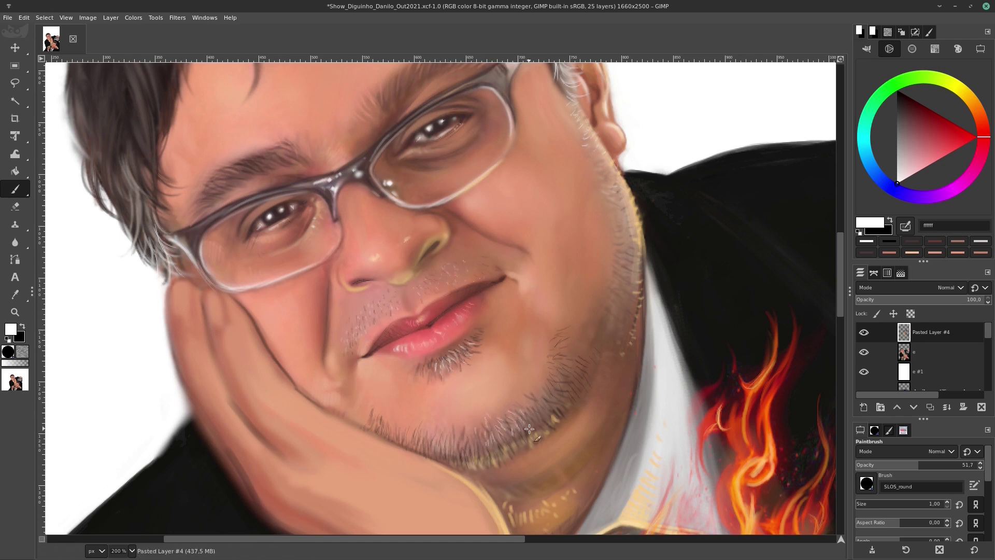
pyautogui.press('0')
pyautogui.moveTo(466, 422); pyautogui.dragTo(502, 441)
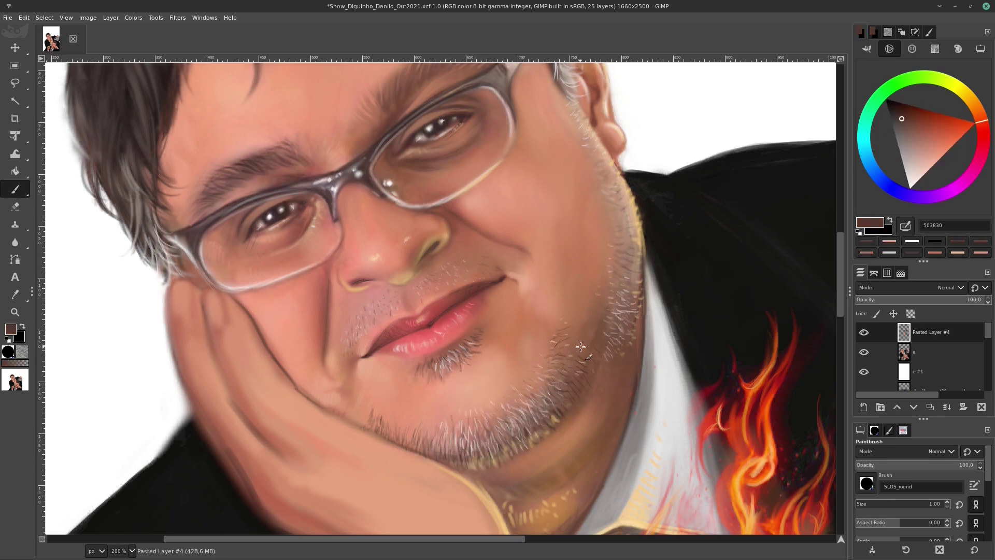
# Sample dark brown hair tones from the eyebrow and head
pyautogui.keyDown('ctrl'); pyautogui.click(285, 166); pyautogui.keyUp('ctrl')
pyautogui.scroll(3, 360, 154)
pyautogui.press(']')
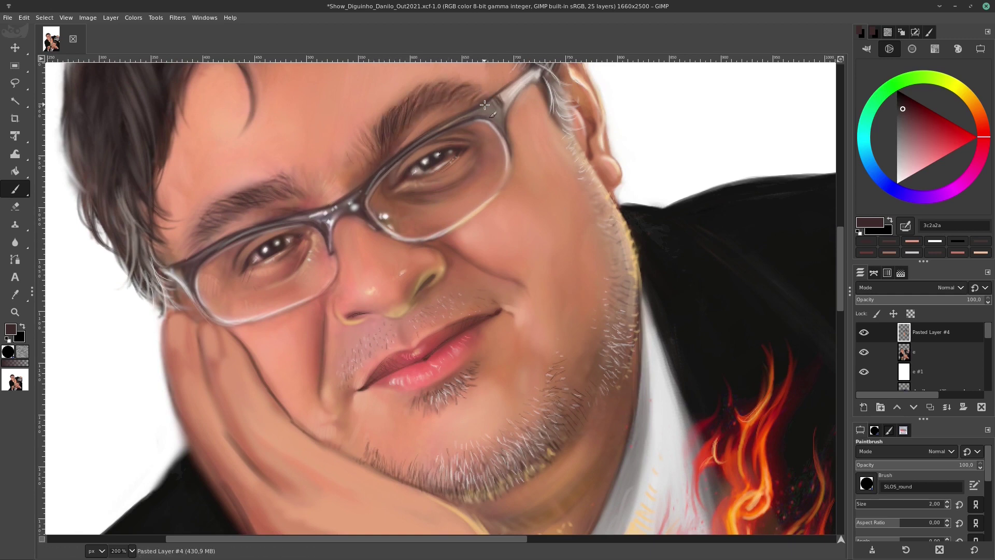
pyautogui.scroll(5, 449, 89)
pyautogui.hscroll(-3, 449, 89)
pyautogui.keyDown('ctrl'); pyautogui.click(144, 282); pyautogui.keyUp('ctrl')
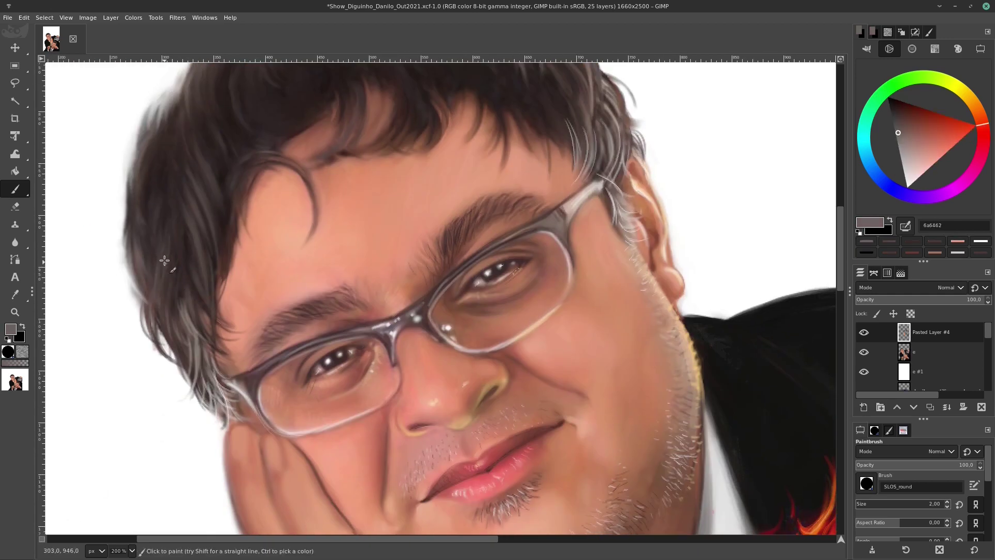
# Paint dark brown strands along the left edge of the upper man's hair
pyautogui.keyDown('ctrl'); pyautogui.click(193, 213); pyautogui.keyUp('ctrl')
pyautogui.press('[')
pyautogui.scroll(5, 298, 263)
pyautogui.hscroll(-3, 297, 263)
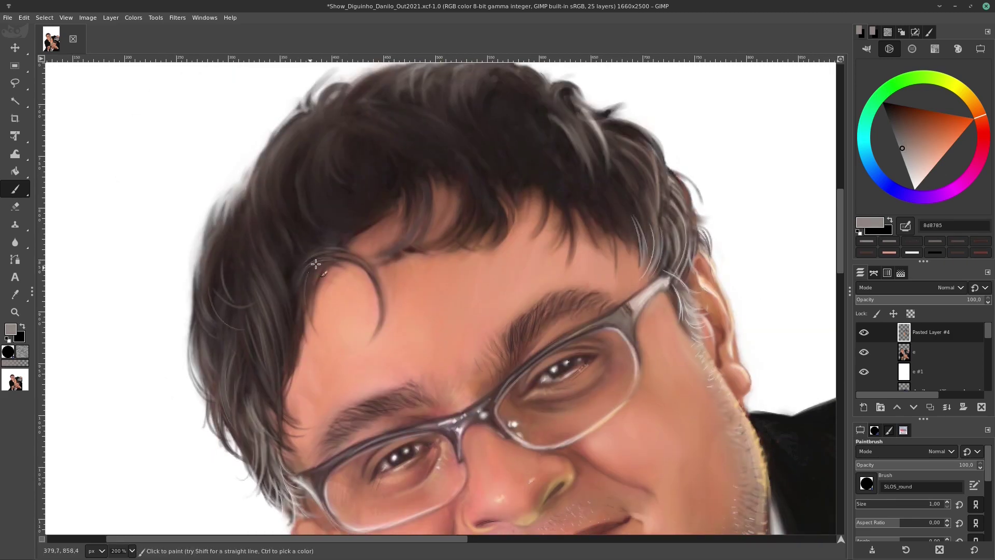
pyautogui.press(']')
pyautogui.keyDown('ctrl'); pyautogui.click(241, 196); pyautogui.keyUp('ctrl')
pyautogui.moveTo(242, 196); pyautogui.dragTo(262, 151)
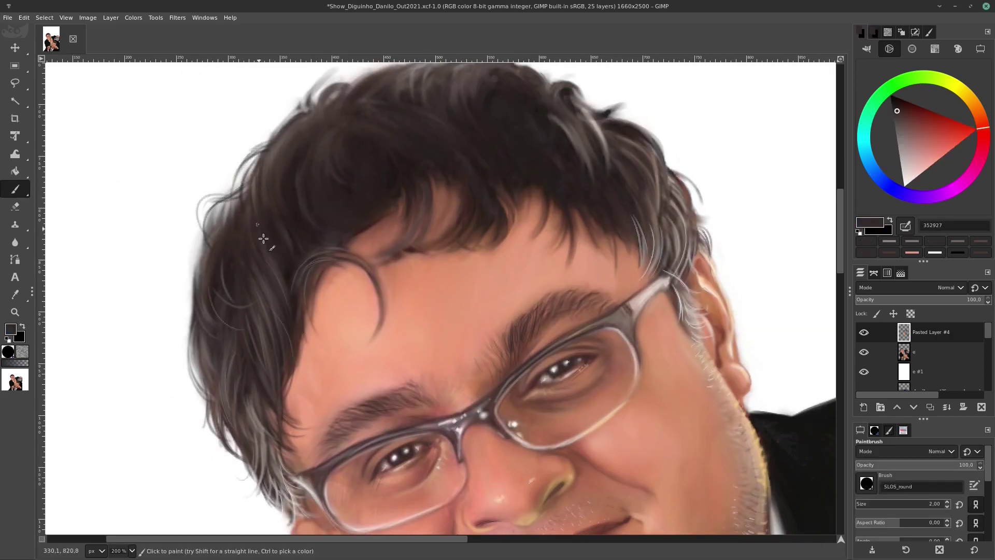
pyautogui.moveTo(222, 222); pyautogui.dragTo(199, 331)
# Pick grey-brown and near-black hair tones with the whole face in view
pyautogui.keyDown('ctrl'); pyautogui.click(224, 266); pyautogui.keyUp('ctrl')
pyautogui.keyDown('ctrl'); pyautogui.click(317, 215); pyautogui.keyUp('ctrl')
pyautogui.keyDown('ctrl'); pyautogui.click(321, 277); pyautogui.keyUp('ctrl')
pyautogui.press('[')
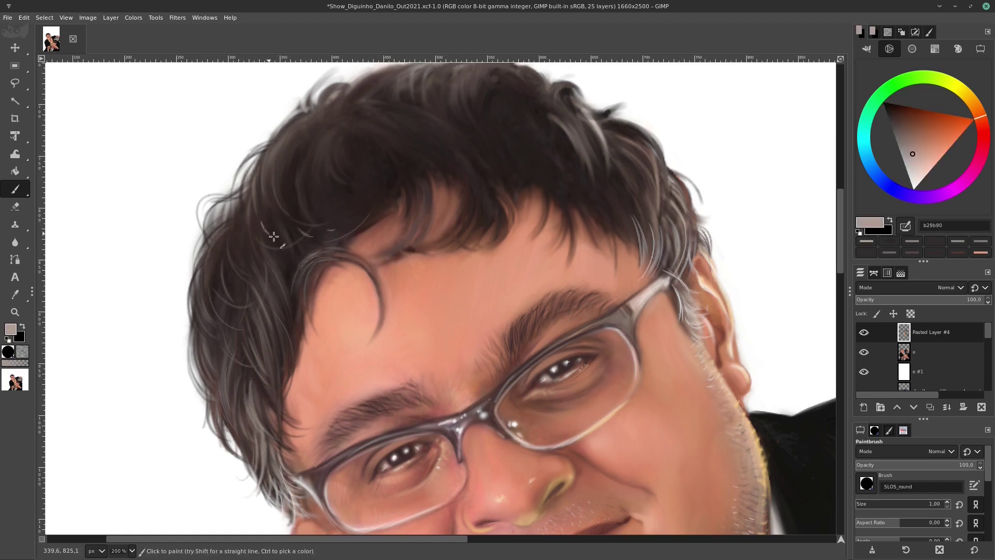
pyautogui.press('1')
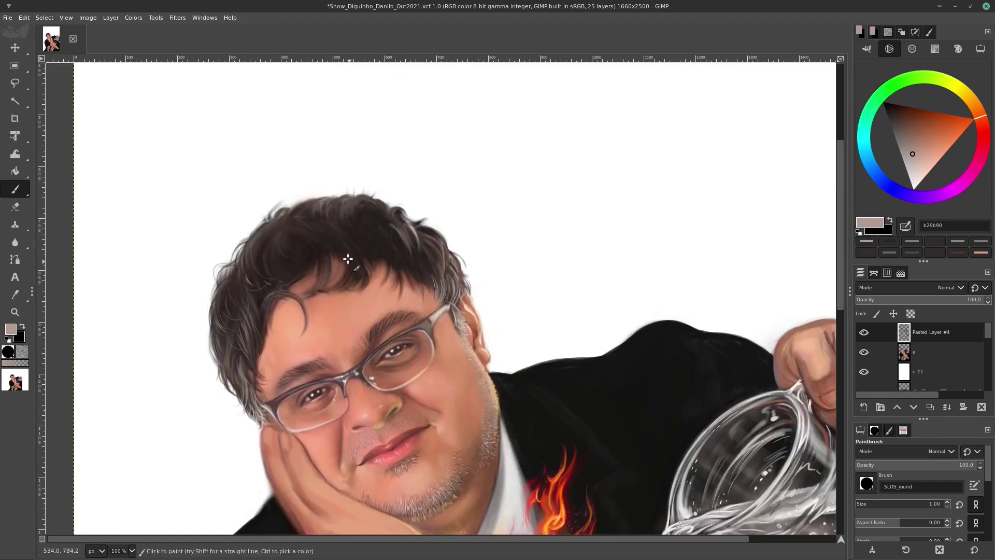
pyautogui.keyDown('ctrl'); pyautogui.click(416, 270); pyautogui.keyUp('ctrl')
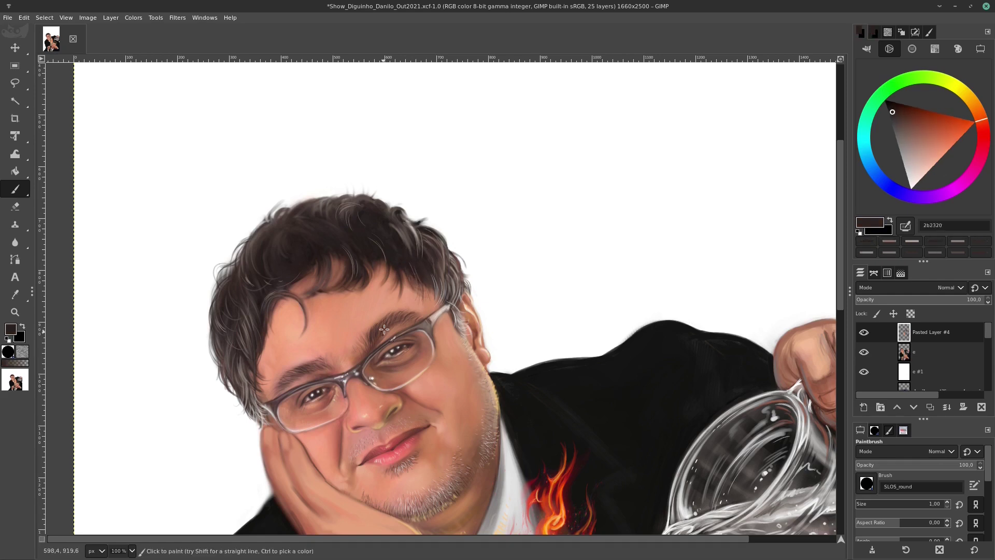
pyautogui.keyDown('ctrl'); pyautogui.scroll(3, 291, 269); pyautogui.keyUp('ctrl')
pyautogui.keyDown('ctrl'); pyautogui.click(276, 276); pyautogui.keyUp('ctrl')
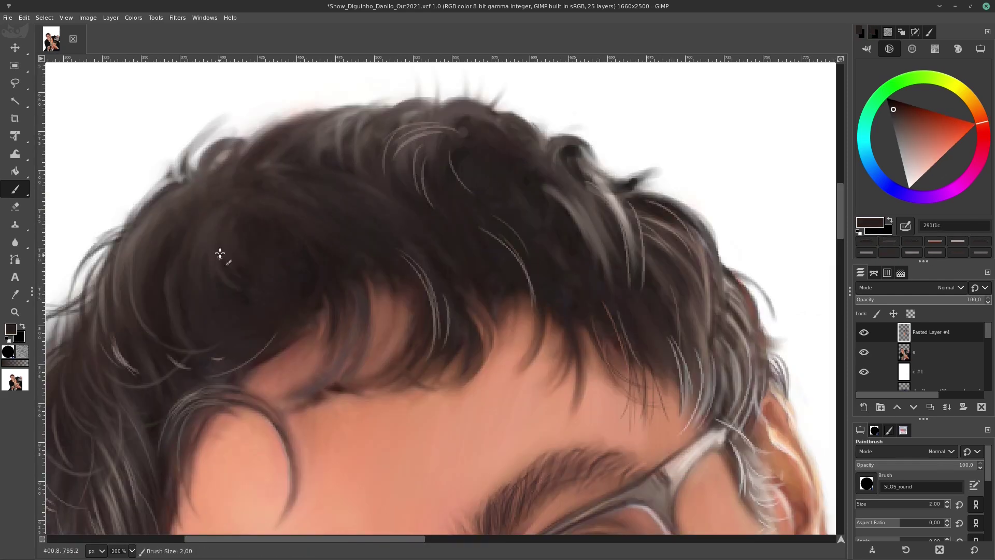
pyautogui.press(']')
# Paint dark strands along the fringe and through the upper hair
pyautogui.moveTo(588, 150); pyautogui.dragTo(635, 283)
pyautogui.moveTo(524, 121); pyautogui.dragTo(580, 173)
pyautogui.moveTo(498, 348); pyautogui.dragTo(357, 394)
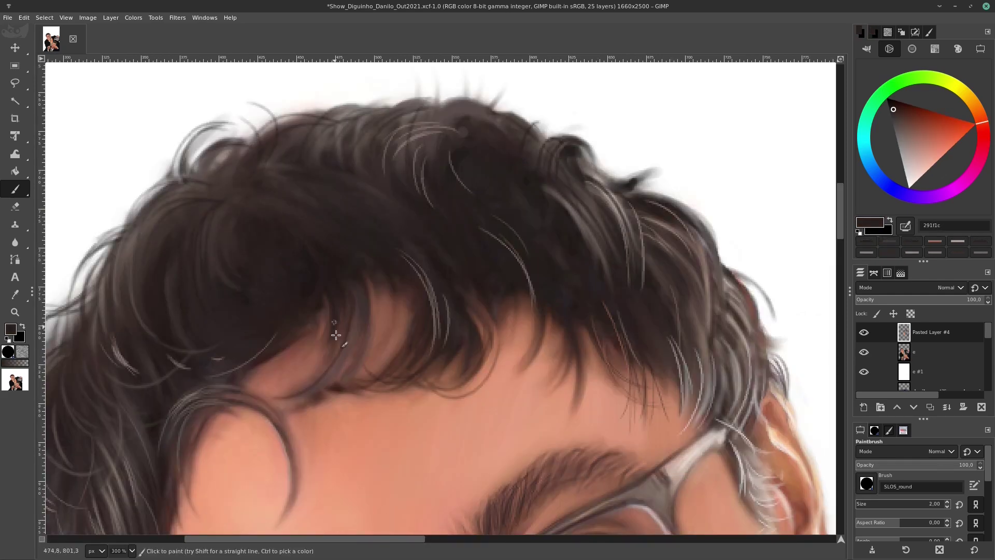
pyautogui.moveTo(363, 311); pyautogui.dragTo(332, 386)
pyautogui.moveTo(332, 391); pyautogui.dragTo(243, 462)
pyautogui.moveTo(306, 337); pyautogui.dragTo(233, 394)
pyautogui.moveTo(373, 298); pyautogui.dragTo(316, 383)
pyautogui.moveTo(409, 295); pyautogui.dragTo(399, 352)
pyautogui.moveTo(544, 319); pyautogui.dragTo(482, 378)
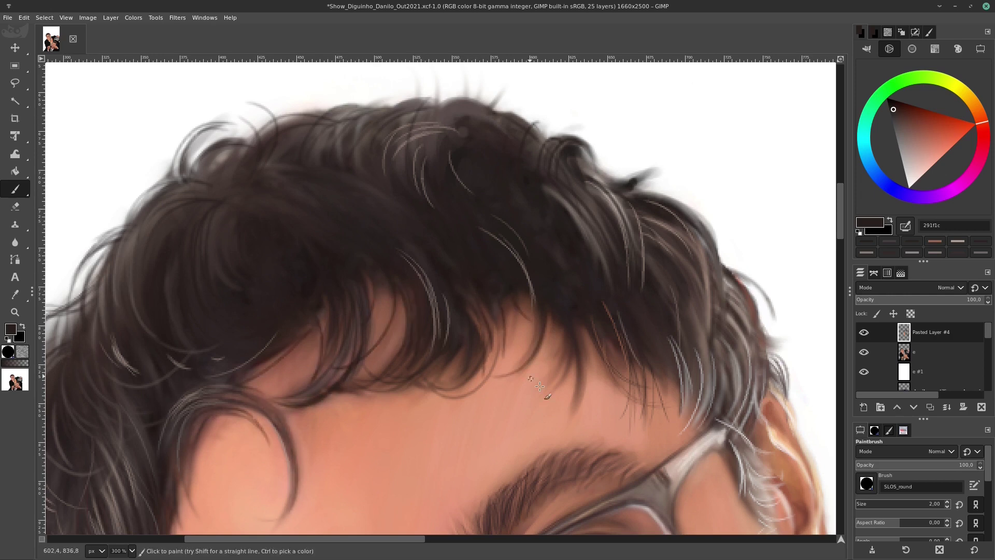
pyautogui.keyDown('ctrl'); pyautogui.scroll(-1, 396, 288); pyautogui.keyUp('ctrl')
# Add thin medium grey-brown wisps at the top and left edge of the hair
pyautogui.keyDown('ctrl'); pyautogui.click(396, 288); pyautogui.keyUp('ctrl')
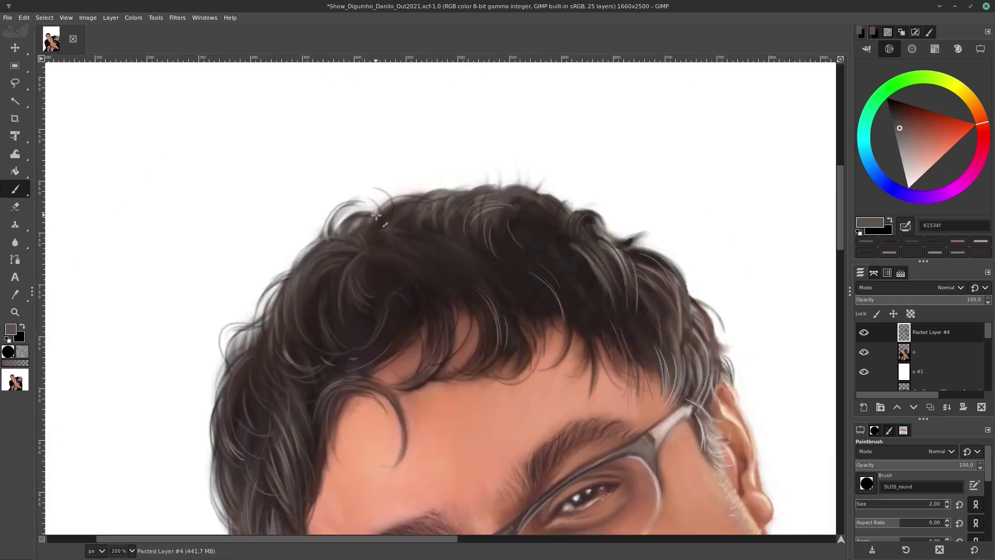
pyautogui.moveTo(430, 195); pyautogui.dragTo(414, 172)
pyautogui.moveTo(329, 234); pyautogui.dragTo(317, 207)
pyautogui.moveTo(213, 461); pyautogui.dragTo(198, 428)
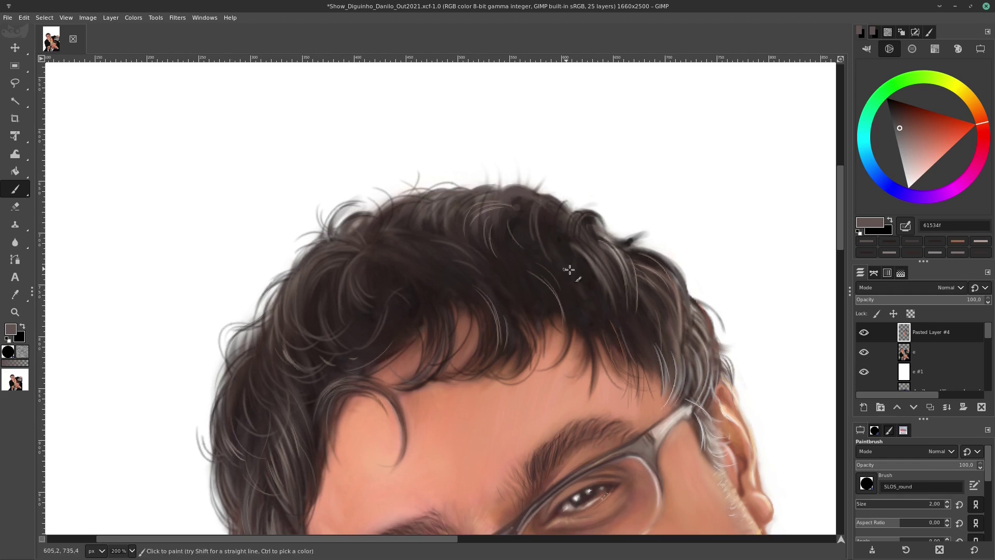
# Paint white highlight strands on the right hair edge and near the glasses
pyautogui.press('d')
pyautogui.press('x')
pyautogui.moveTo(697, 324)
pyautogui.mouseDown()
pyautogui.moveTo(689, 357)
pyautogui.moveTo(712, 420)
pyautogui.mouseUp()
pyautogui.moveTo(650, 427); pyautogui.dragTo(696, 384)
pyautogui.scroll(-5, 695, 384)
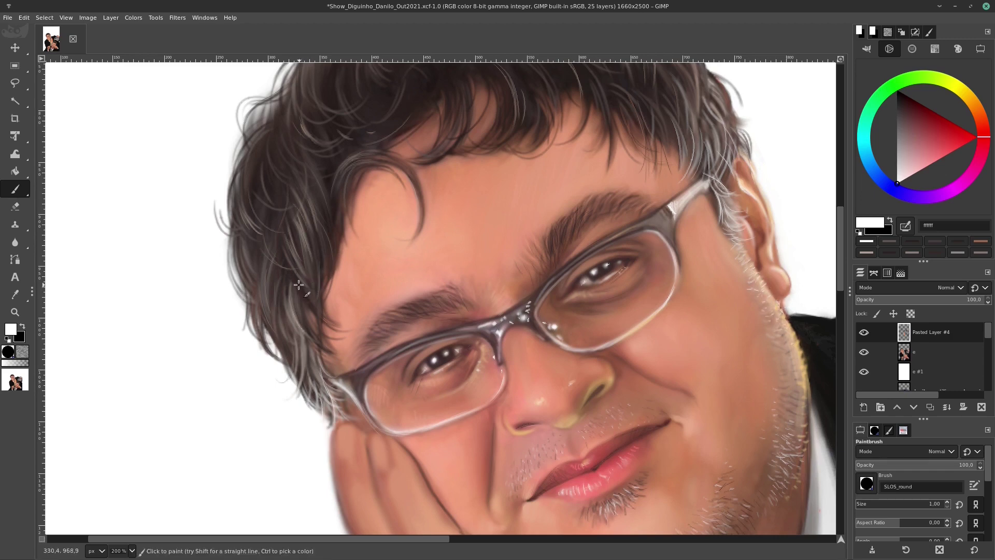
pyautogui.scroll(3, 289, 278)
# Paint fine greyish-brown strands across the top of the hair
pyautogui.keyDown('ctrl'); pyautogui.click(565, 220); pyautogui.keyUp('ctrl')
pyautogui.press(']')
pyautogui.keyDown('ctrl'); pyautogui.click(582, 171); pyautogui.keyUp('ctrl')
pyautogui.moveTo(588, 137); pyautogui.dragTo(663, 176)
pyautogui.moveTo(549, 111); pyautogui.dragTo(482, 93)
# Fit the whole image in view and save the painting
pyautogui.hotkey('shift', 'ctrl', 'j')
pyautogui.hotkey('ctrl', 's')
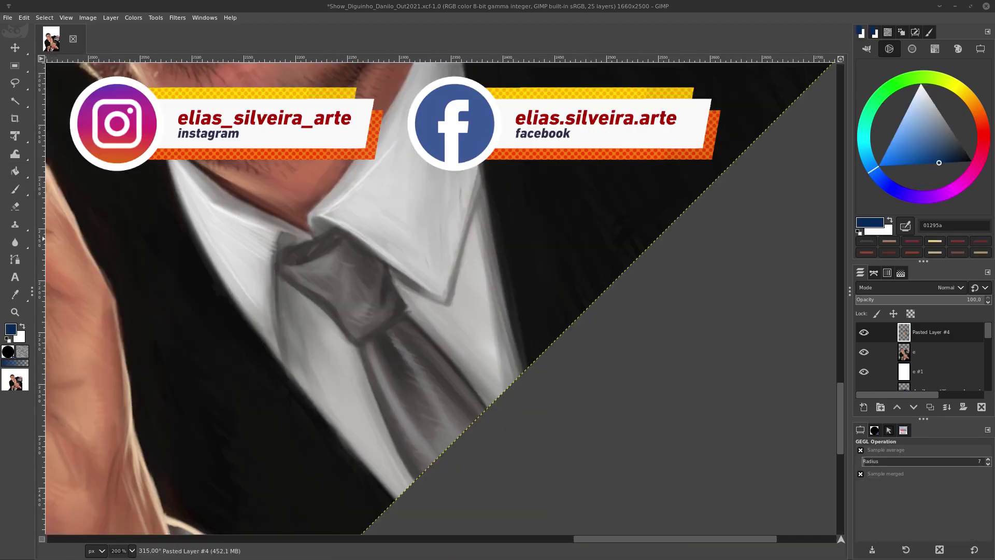
pyautogui.press('2')
pyautogui.keyDown('ctrl'); pyautogui.click(343, 284); pyautogui.keyUp('ctrl')
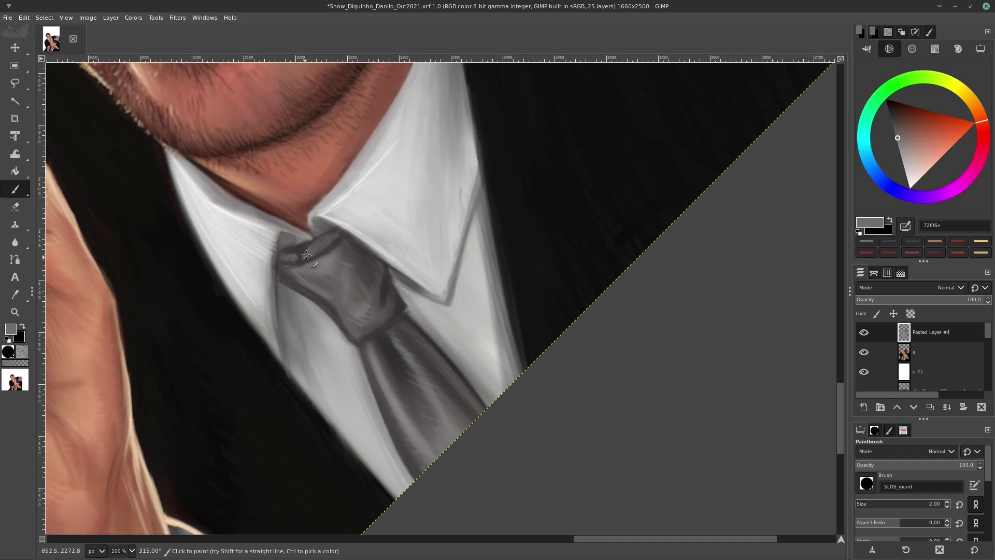
# Reshade the lower man's tie knot with mid and lighter greys using a larger brush
pyautogui.keyDown('ctrl'); pyautogui.click(335, 254); pyautogui.keyUp('ctrl')
pyautogui.press(']')
pyautogui.press(']')
pyautogui.press(']')
pyautogui.moveTo(303, 284)
pyautogui.mouseDown()
pyautogui.moveTo(360, 266)
pyautogui.moveTo(378, 296)
pyautogui.mouseUp()
pyautogui.press(']')
pyautogui.press(']')
pyautogui.press(']')
pyautogui.keyDown('ctrl'); pyautogui.click(331, 280); pyautogui.keyUp('ctrl')
pyautogui.moveTo(311, 280); pyautogui.dragTo(350, 315)
pyautogui.press('[')
pyautogui.press('[')
pyautogui.press('[')
pyautogui.moveTo(311, 279); pyautogui.dragTo(337, 290)
# Paint dark grey strokes on the tie knot, sampling mid and light greys nearby
pyautogui.keyDown('ctrl'); pyautogui.click(409, 298); pyautogui.keyUp('ctrl')
pyautogui.keyDown('ctrl'); pyautogui.click(432, 339); pyautogui.keyUp('ctrl')
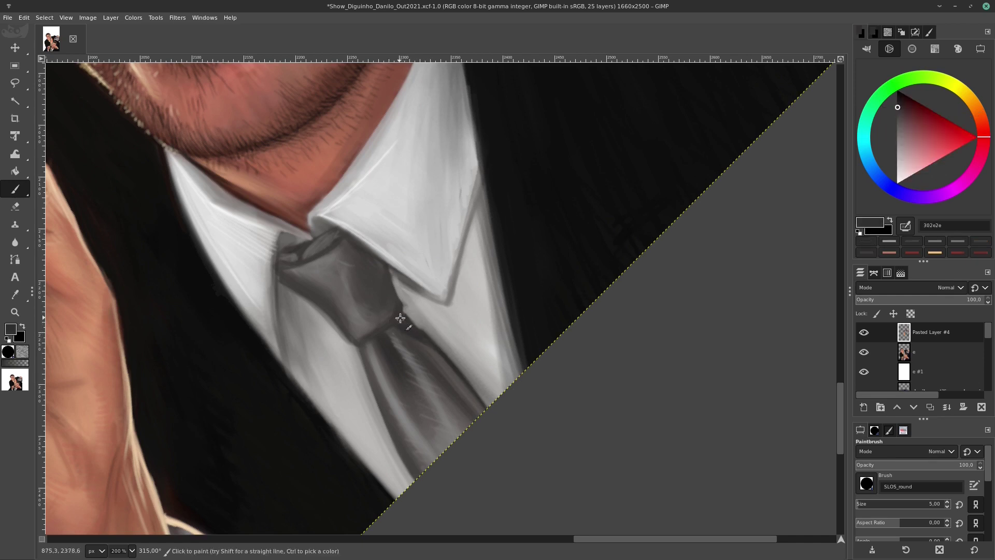
pyautogui.moveTo(340, 232); pyautogui.dragTo(370, 259)
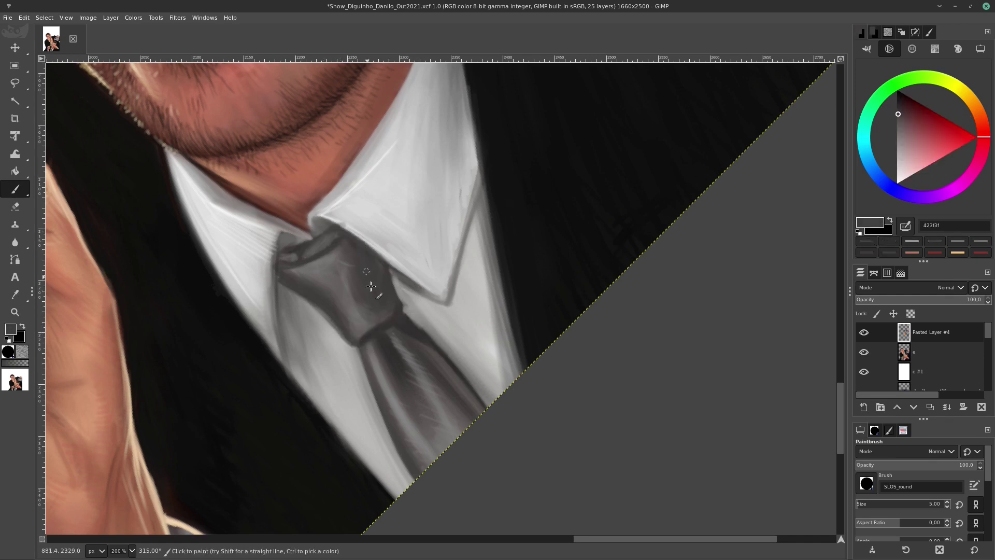
pyautogui.keyDown('ctrl'); pyautogui.click(386, 287); pyautogui.keyUp('ctrl')
pyautogui.press('[')
pyautogui.press('[')
pyautogui.press('[')
pyautogui.keyDown('ctrl'); pyautogui.click(362, 349); pyautogui.keyUp('ctrl')
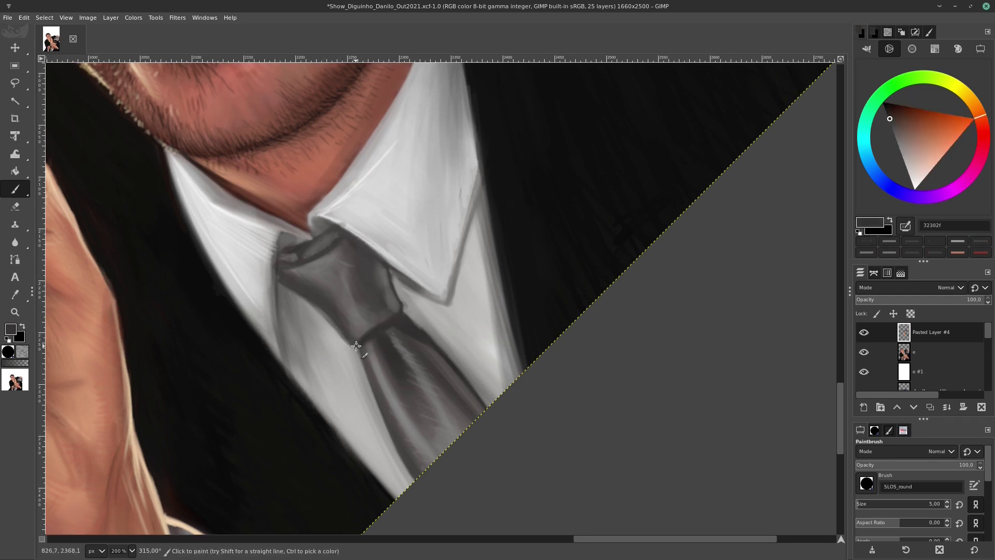
pyautogui.keyDown('ctrl'); pyautogui.click(376, 282); pyautogui.keyUp('ctrl')
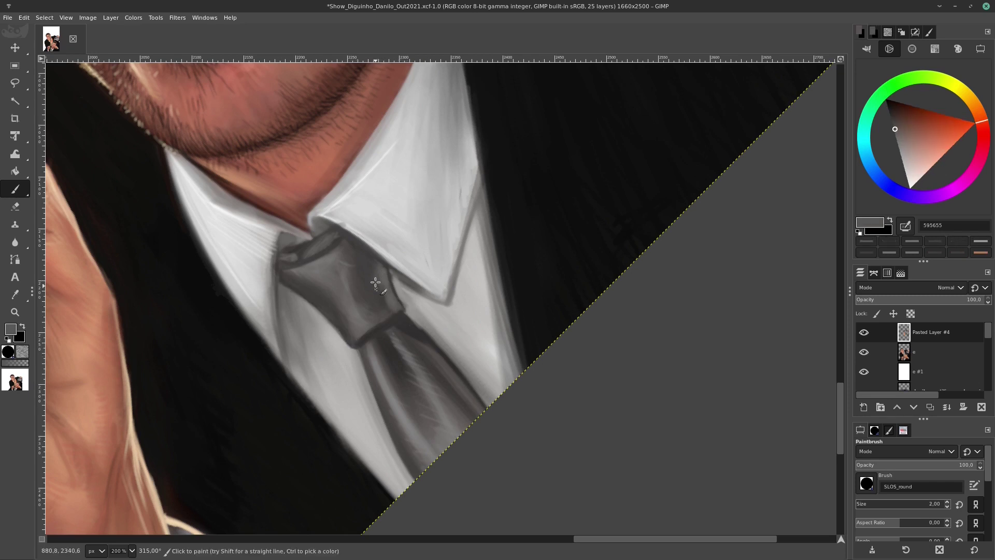
pyautogui.keyDown('ctrl'); pyautogui.click(382, 283); pyautogui.keyUp('ctrl')
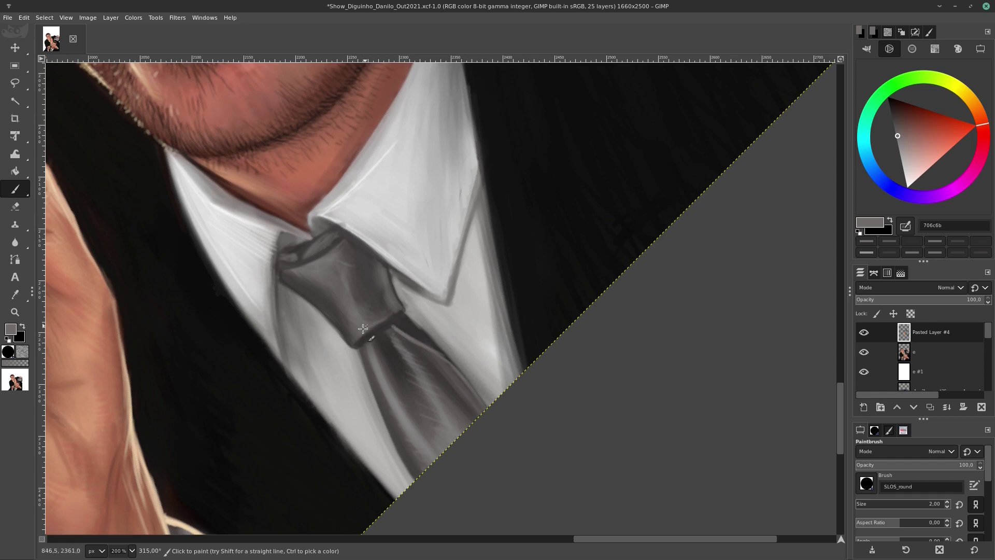
# Sample greys along the tie and paint a near-black stroke down its fold
pyautogui.keyDown('ctrl'); pyautogui.click(395, 334); pyautogui.keyUp('ctrl')
pyautogui.keyDown('ctrl'); pyautogui.click(400, 316); pyautogui.keyUp('ctrl')
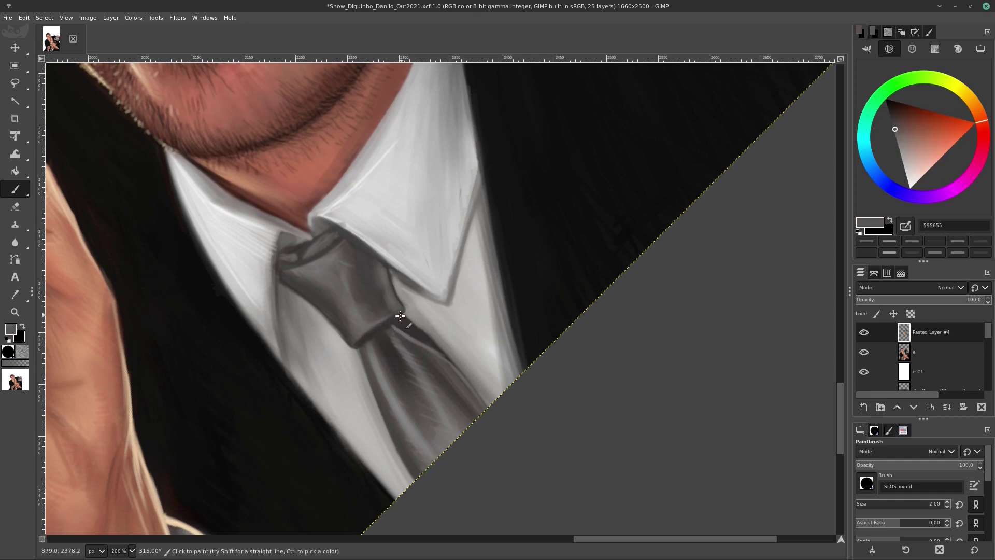
pyautogui.keyDown('ctrl'); pyautogui.click(353, 348); pyautogui.keyUp('ctrl')
pyautogui.keyDown('ctrl'); pyautogui.click(382, 277); pyautogui.keyUp('ctrl')
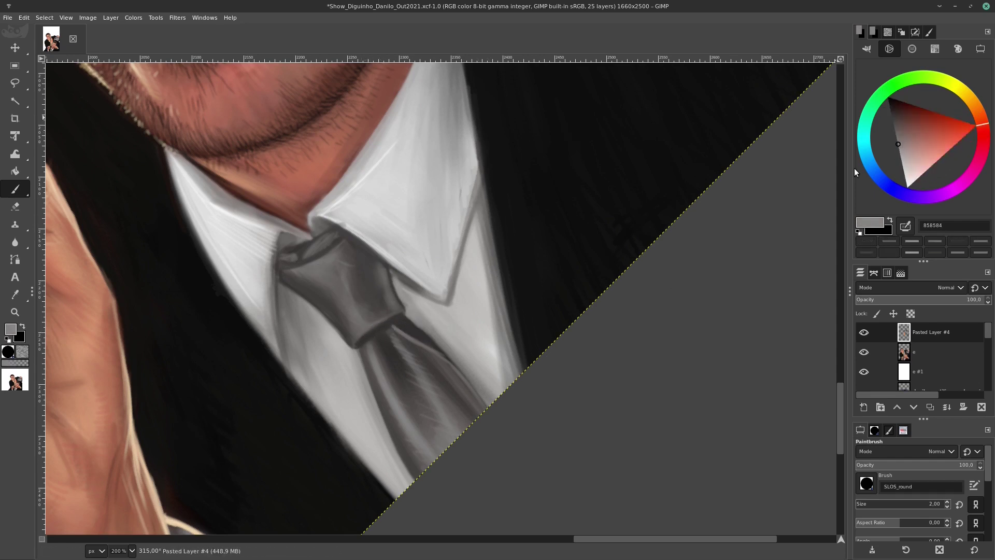
pyautogui.keyDown('ctrl'); pyautogui.click(451, 368); pyautogui.keyUp('ctrl')
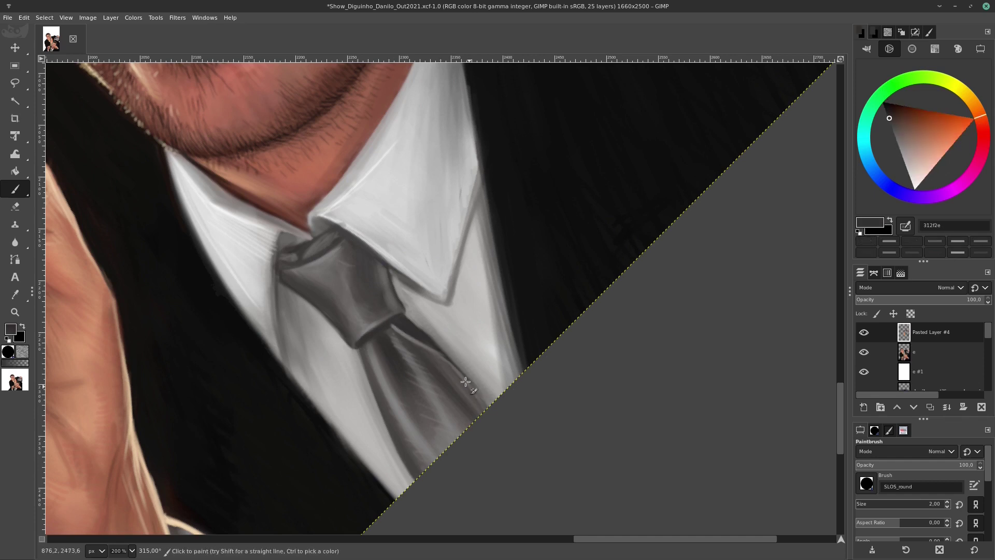
pyautogui.keyDown('ctrl'); pyautogui.click(434, 343); pyautogui.keyUp('ctrl')
pyautogui.keyDown('ctrl'); pyautogui.click(456, 377); pyautogui.keyUp('ctrl')
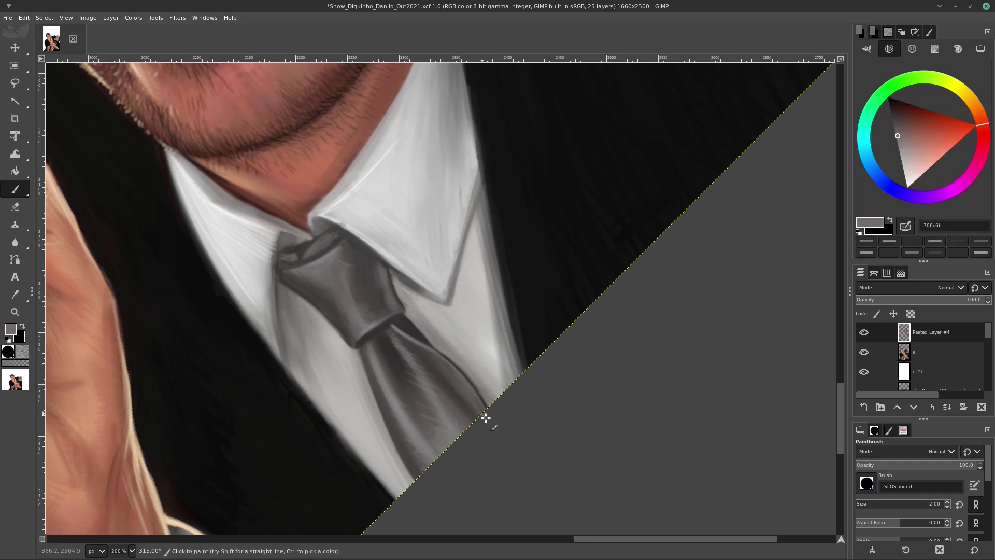
pyautogui.keyDown('ctrl'); pyautogui.click(422, 362); pyautogui.keyUp('ctrl')
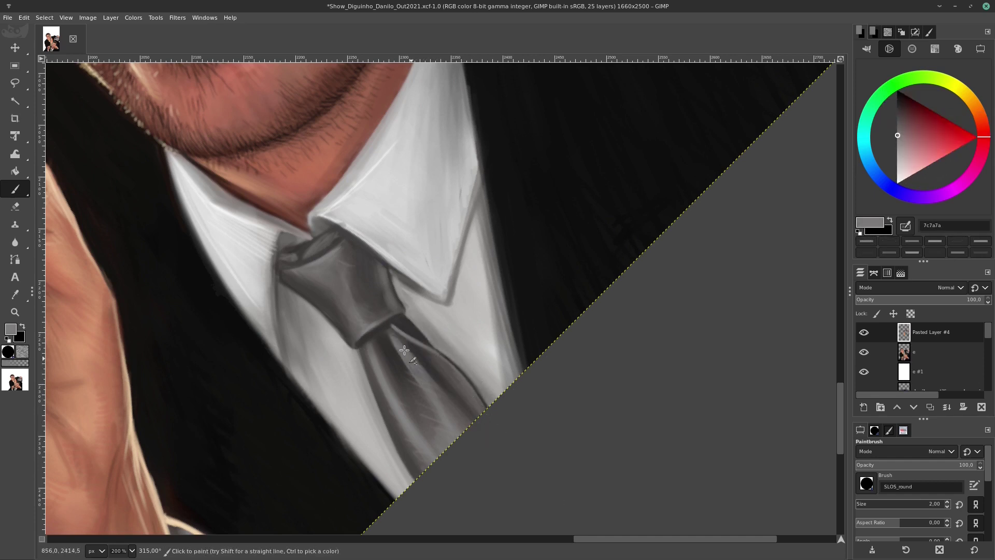
pyautogui.keyDown('ctrl'); pyautogui.click(363, 344); pyautogui.keyUp('ctrl')
pyautogui.moveTo(410, 347); pyautogui.dragTo(394, 479)
# Add light grey highlights along the shirt collar edge and a short one on the tie
pyautogui.keyDown('ctrl'); pyautogui.click(311, 394); pyautogui.keyUp('ctrl')
pyautogui.keyDown('ctrl'); pyautogui.click(278, 303); pyautogui.keyUp('ctrl')
pyautogui.moveTo(275, 357); pyautogui.dragTo(269, 240)
pyautogui.moveTo(404, 84); pyautogui.dragTo(320, 215)
pyautogui.moveTo(409, 340); pyautogui.dragTo(421, 351)
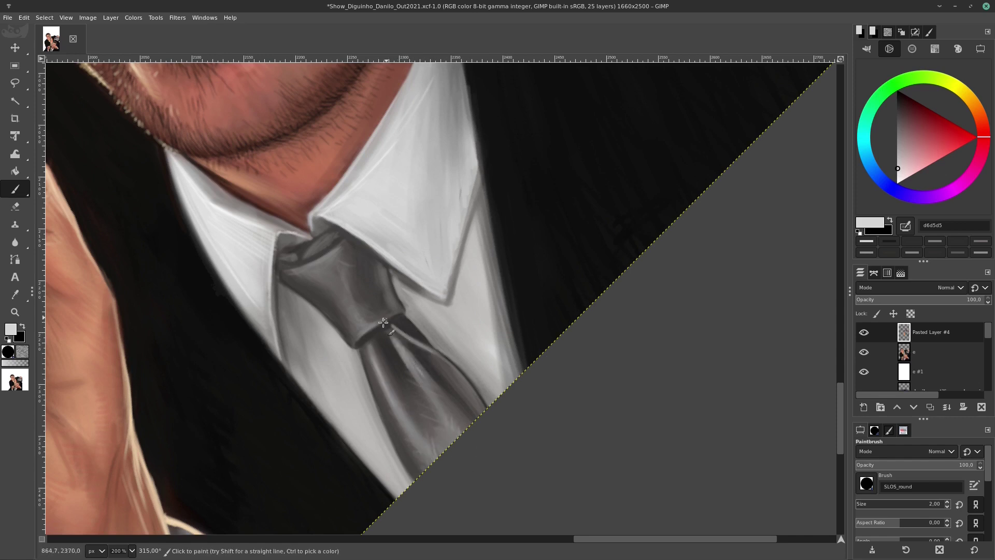
pyautogui.press('1')
pyautogui.scroll(5, 518, 259)
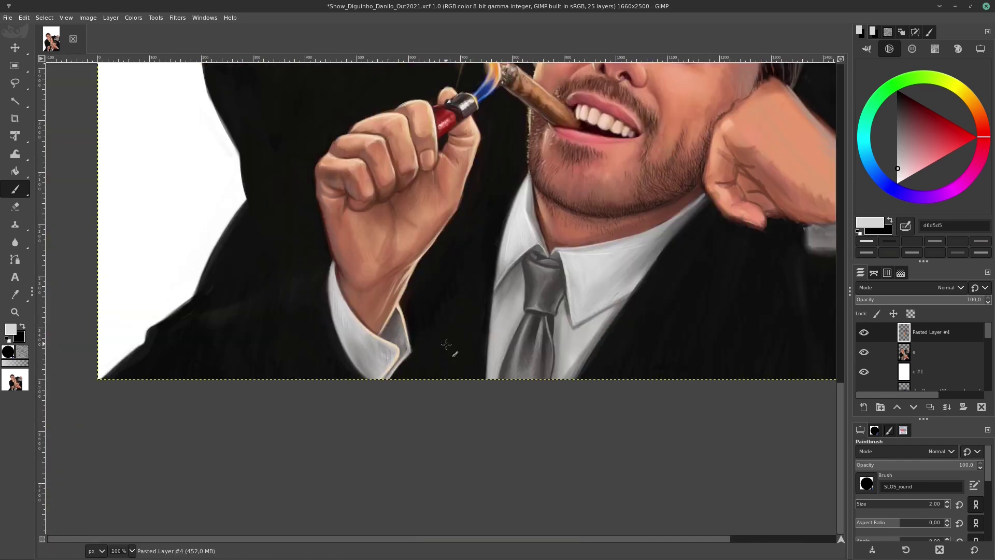
# Pan over the cigar smoker's face, sampling brown and near-black hair colours
pyautogui.hscroll(-5, 621, 248)
pyautogui.scroll(5, 727, 242)
pyautogui.hscroll(10, 727, 242)
pyautogui.scroll(3, 726, 243)
pyautogui.keyDown('ctrl'); pyautogui.click(426, 221); pyautogui.keyUp('ctrl')
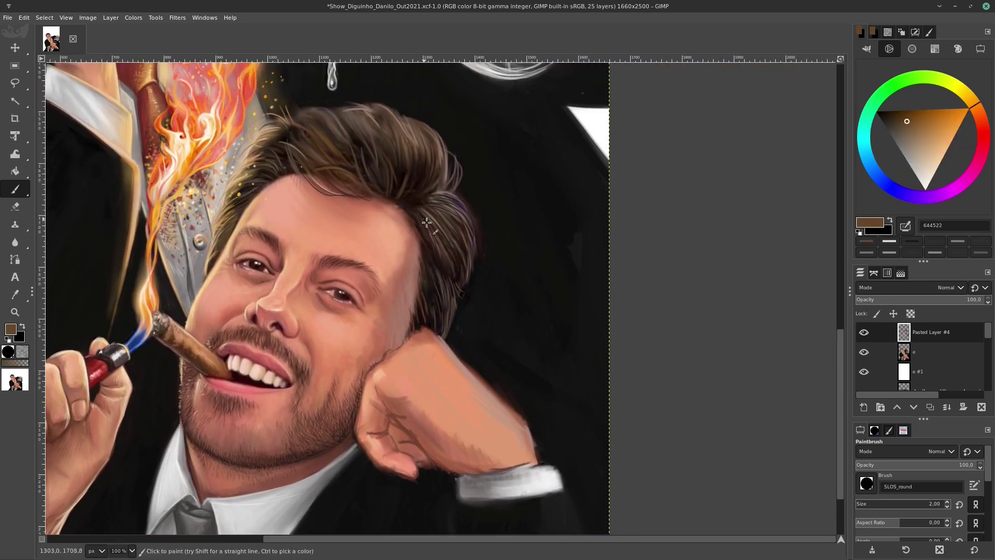
pyautogui.keyDown('ctrl'); pyautogui.click(455, 271); pyautogui.keyUp('ctrl')
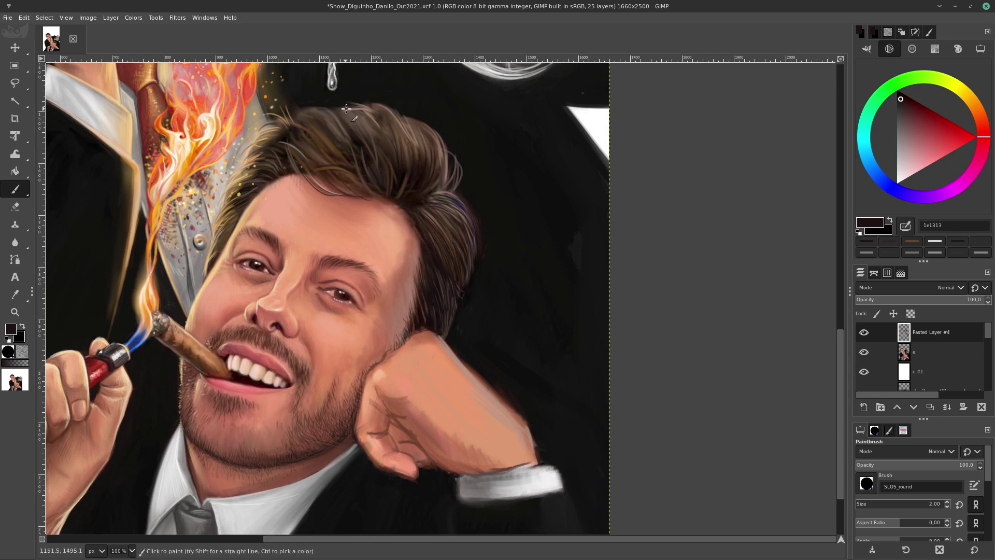
pyautogui.press(']')
pyautogui.scroll(1, 446, 171)
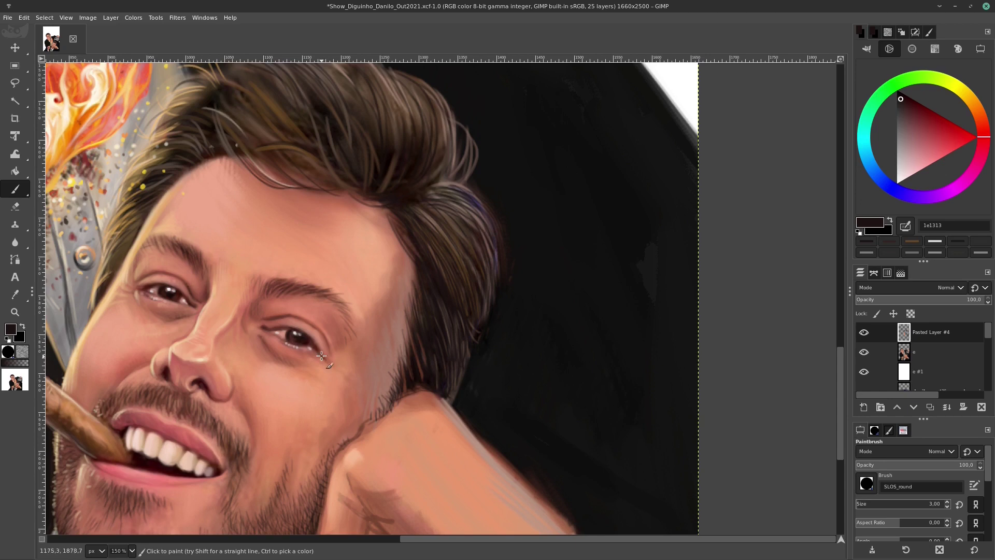
pyautogui.scroll(-3, 233, 445)
pyautogui.hscroll(-1, 232, 445)
pyautogui.press('[')
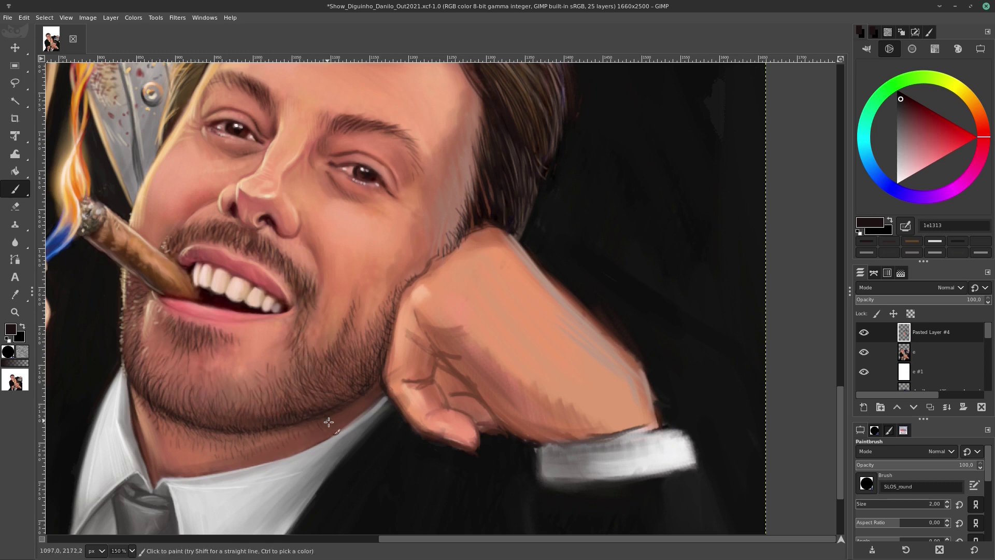
# Sample the lip red and background black, view the whole image, and save the painting
pyautogui.keyDown('ctrl'); pyautogui.click(188, 259); pyautogui.keyUp('ctrl')
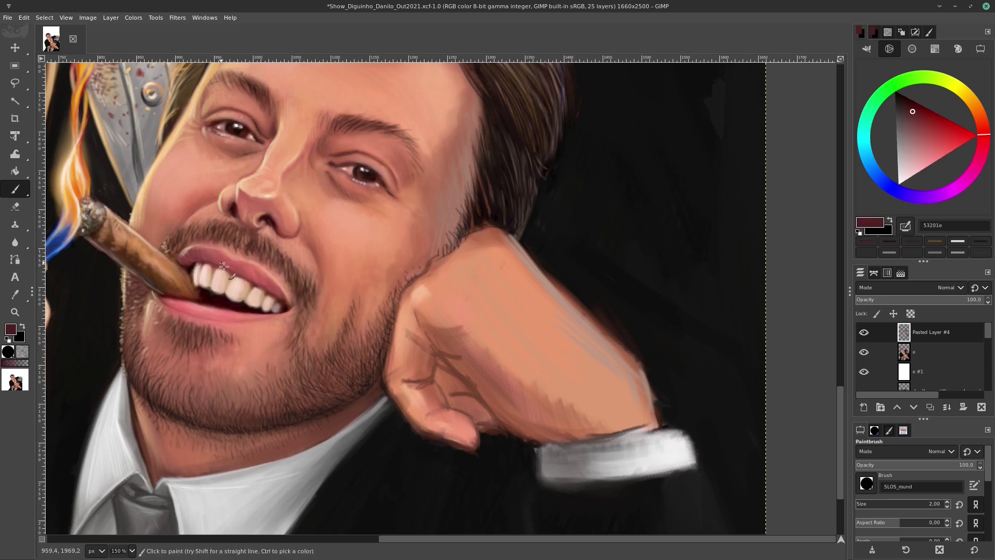
pyautogui.keyDown('ctrl'); pyautogui.click(474, 197); pyautogui.keyUp('ctrl')
pyautogui.hotkey('ctrl', 'shift', 'j')
pyautogui.hotkey('ctrl', 's')
pyautogui.press('`')
pyautogui.click(327, 377)
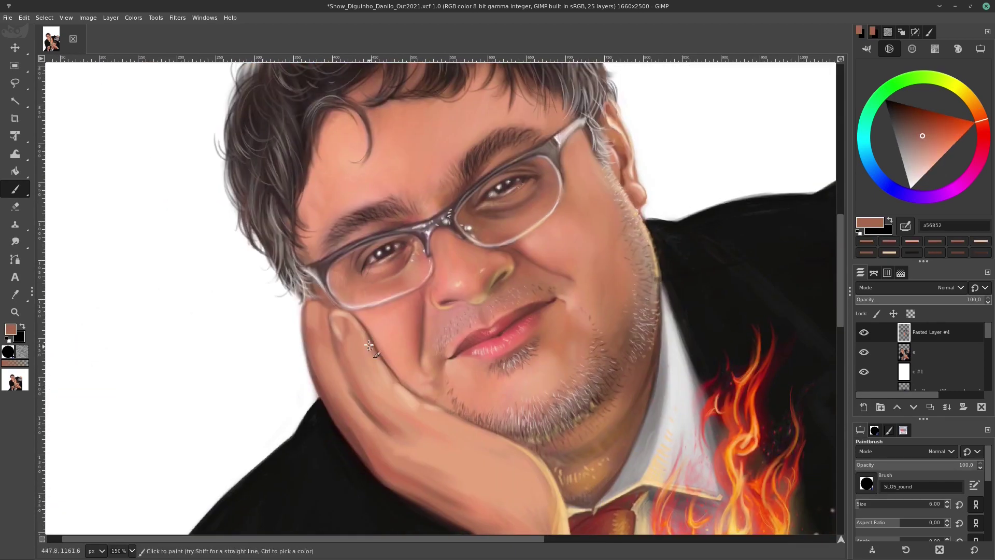
# Smudge the edges of the hand resting on the cheek using sampled skin tones
pyautogui.keyDown('ctrl'); pyautogui.click(337, 340); pyautogui.keyUp('ctrl')
pyautogui.press('s')
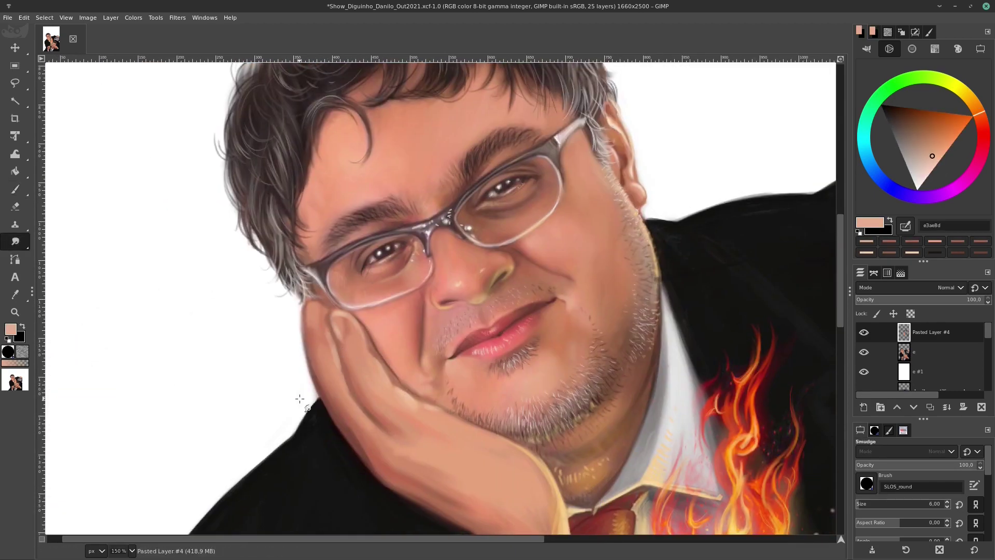
pyautogui.hotkey('ctrl', 'h')
pyautogui.moveTo(365, 323); pyautogui.dragTo(407, 386)
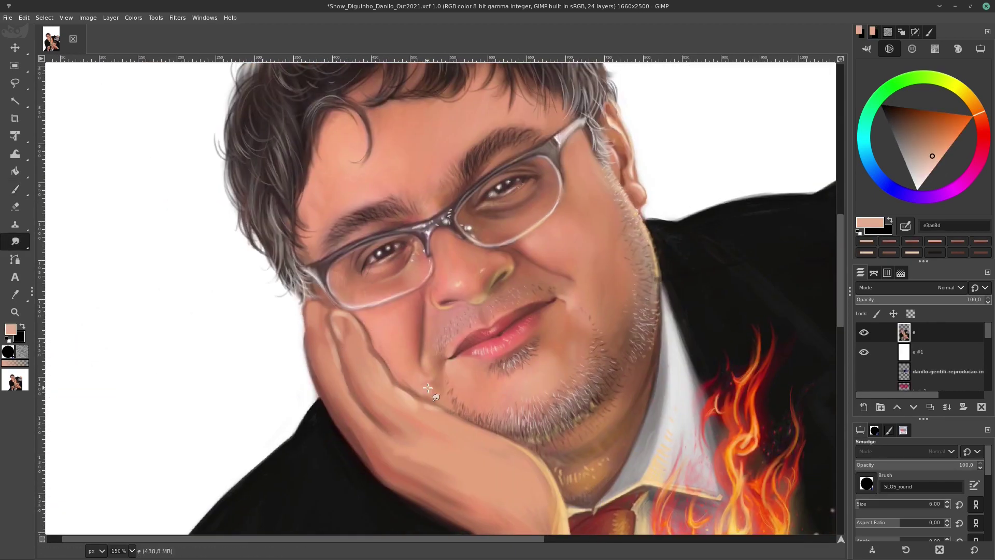
pyautogui.keyDown('ctrl'); pyautogui.click(365, 334); pyautogui.keyUp('ctrl')
pyautogui.press('p')
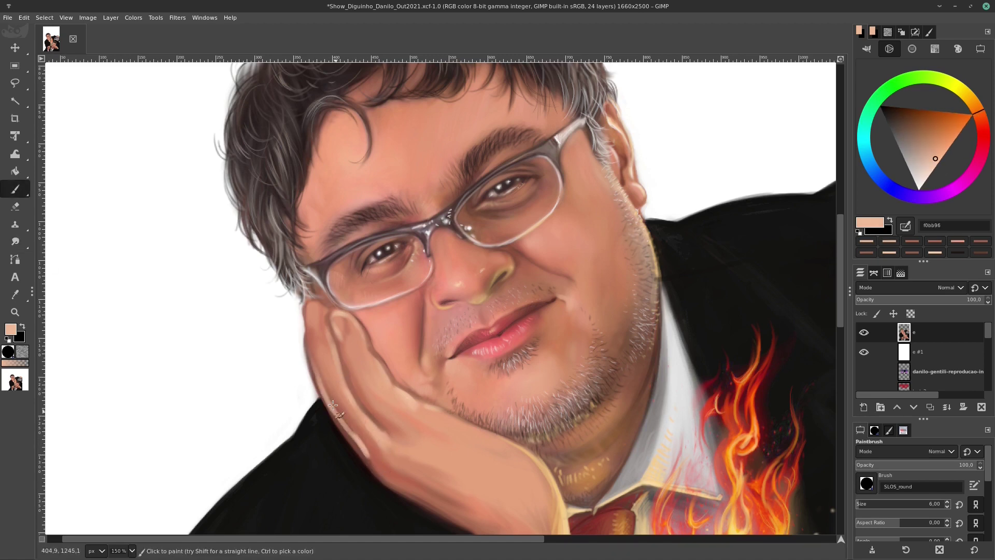
pyautogui.keyDown('ctrl'); pyautogui.click(384, 458); pyautogui.keyUp('ctrl')
# Refine the fingers with lighter and pale skin tones, alternating eraser and paintbrush
pyautogui.hotkey('shift', 'e')
pyautogui.keyDown('ctrl'); pyautogui.click(312, 395); pyautogui.keyUp('ctrl')
pyautogui.press('p')
pyautogui.hotkey('ctrl', 'x')
pyautogui.hotkey('ctrl', 'z')
pyautogui.keyDown('ctrl'); pyautogui.click(360, 399); pyautogui.keyUp('ctrl')
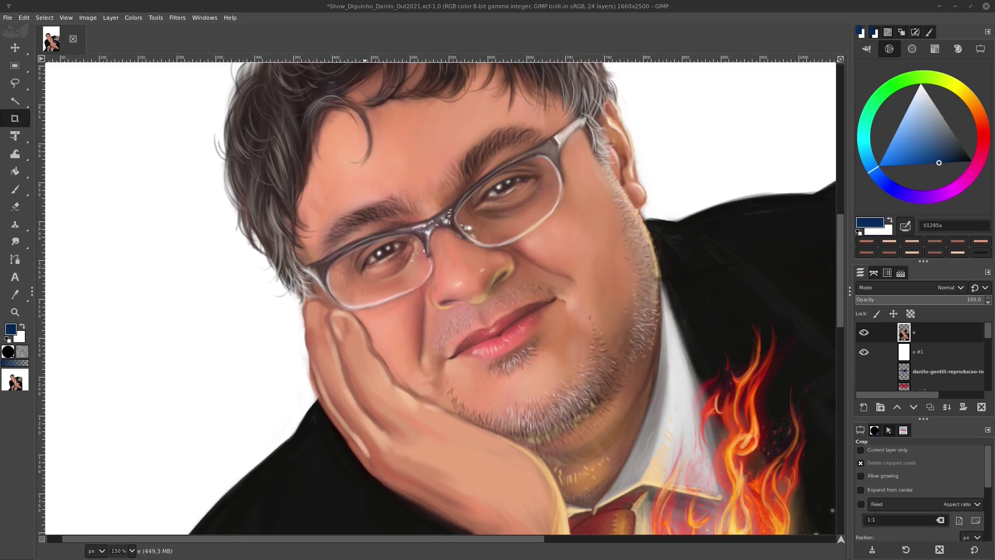
pyautogui.keyDown('ctrl'); pyautogui.click(344, 329); pyautogui.keyUp('ctrl')
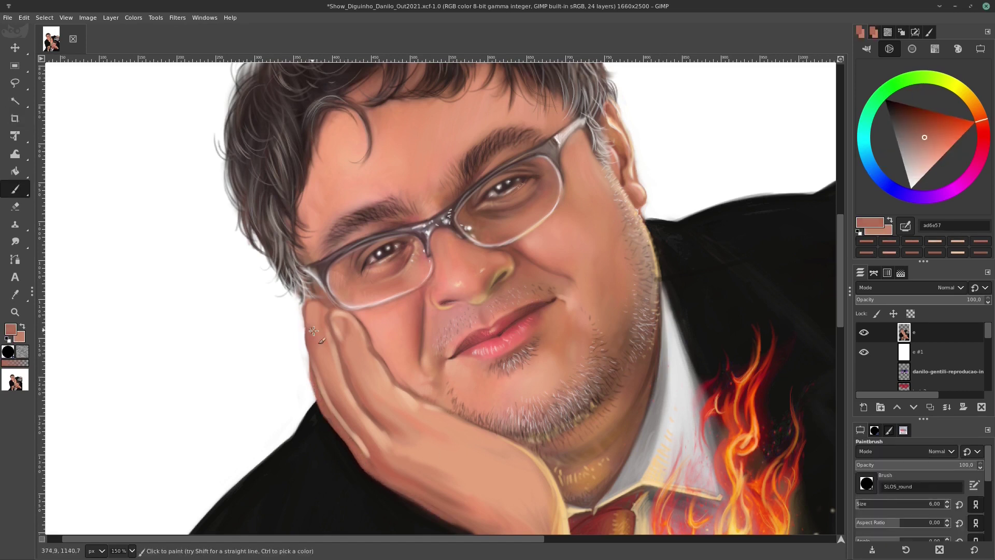
pyautogui.keyDown('ctrl'); pyautogui.click(315, 324); pyautogui.keyUp('ctrl')
pyautogui.keyDown('ctrl'); pyautogui.click(382, 433); pyautogui.keyUp('ctrl')
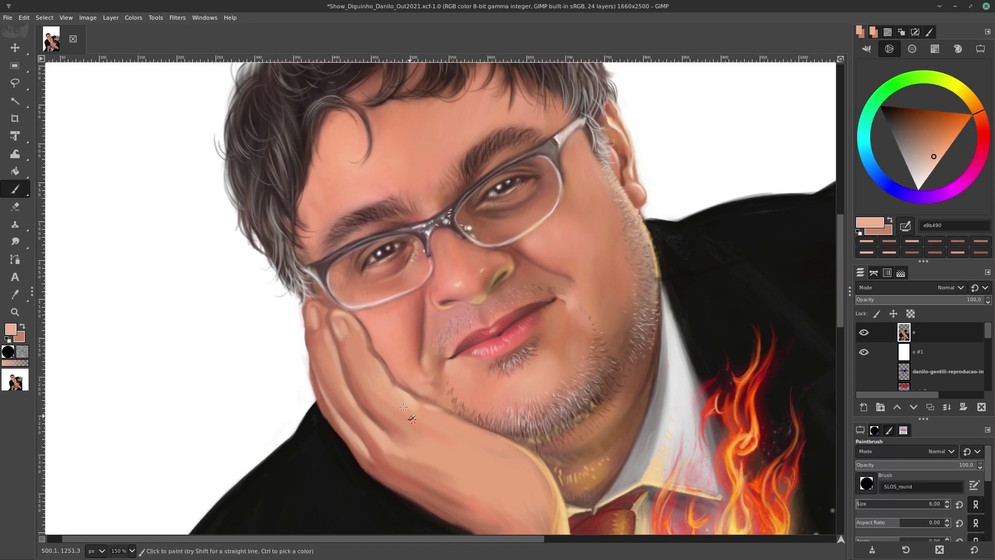
pyautogui.keyDown('ctrl'); pyautogui.click(361, 342); pyautogui.keyUp('ctrl')
pyautogui.keyDown('ctrl'); pyautogui.click(340, 339); pyautogui.keyUp('ctrl')
# Add small dark jacket-colour touches near the flames and save the painting
pyautogui.hotkey('shift', 'e')
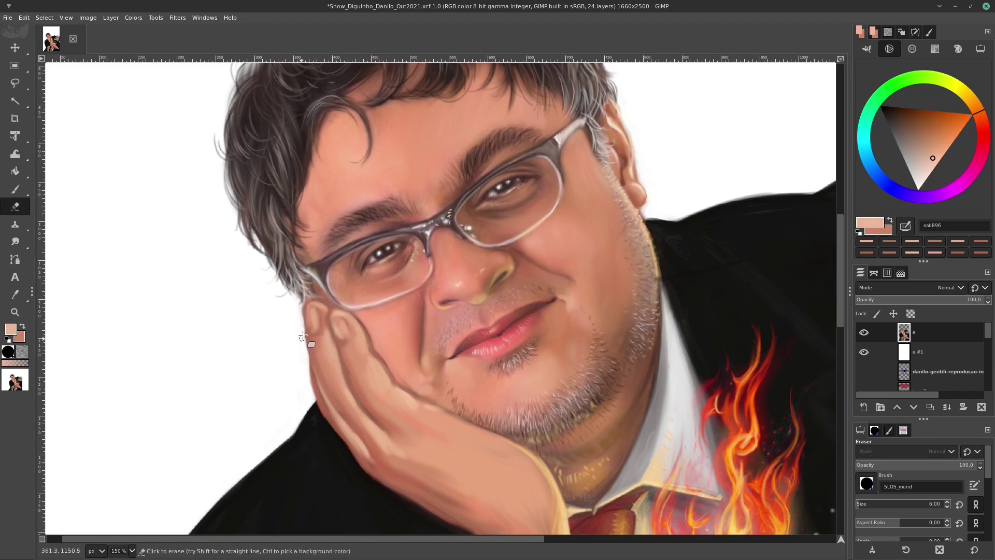
pyautogui.press('p')
pyautogui.keyDown('ctrl'); pyautogui.click(667, 269); pyautogui.keyUp('ctrl')
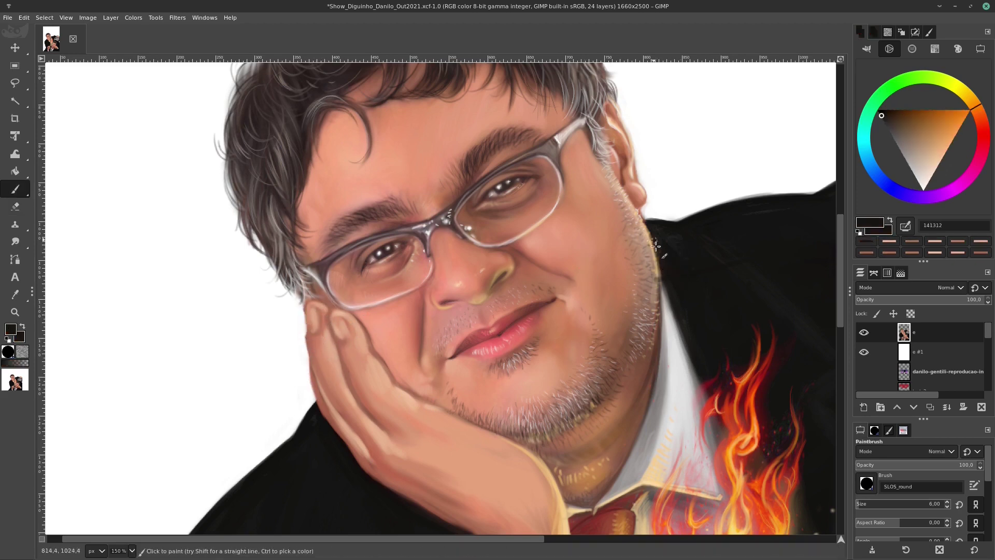
pyautogui.scroll(-3, 416, 443)
pyautogui.keyDown('ctrl'); pyautogui.click(415, 443); pyautogui.keyUp('ctrl')
pyautogui.hotkey('ctrl', 's')
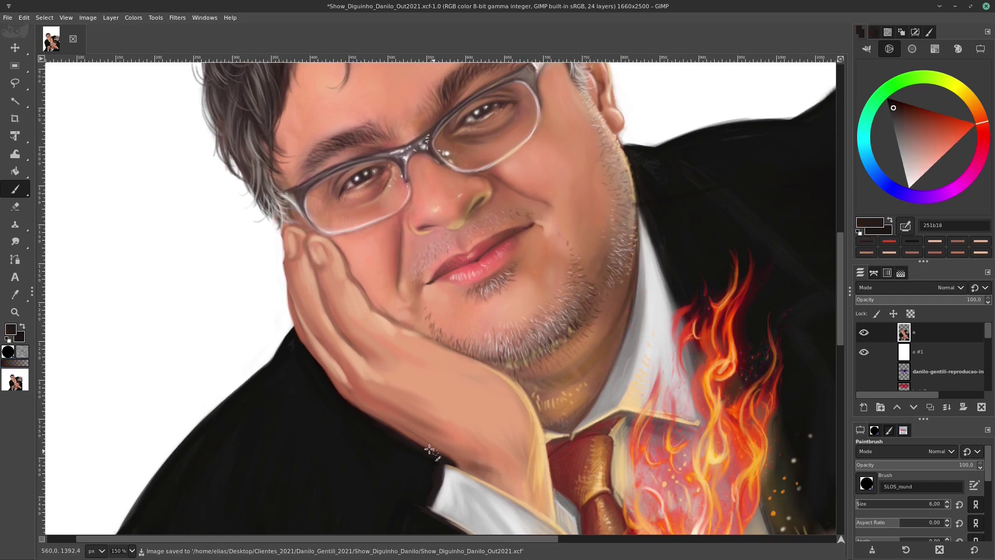
# Tidy the dark jacket edges around the hand with jacket and brown shadow tones
pyautogui.keyDown('ctrl'); pyautogui.click(341, 362); pyautogui.keyUp('ctrl')
pyautogui.hotkey('shift', 'e')
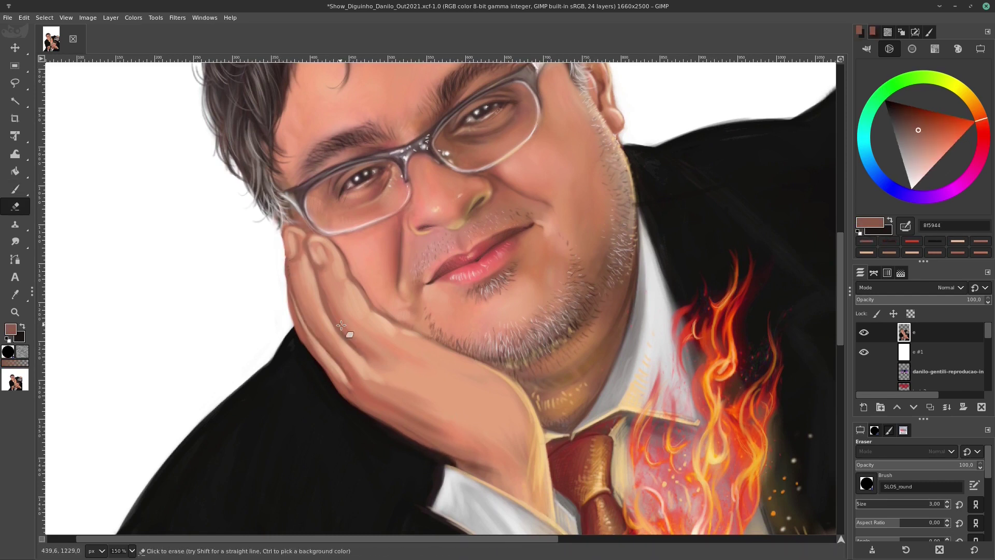
pyautogui.press('p')
pyautogui.keyDown('ctrl'); pyautogui.click(290, 294); pyautogui.keyUp('ctrl')
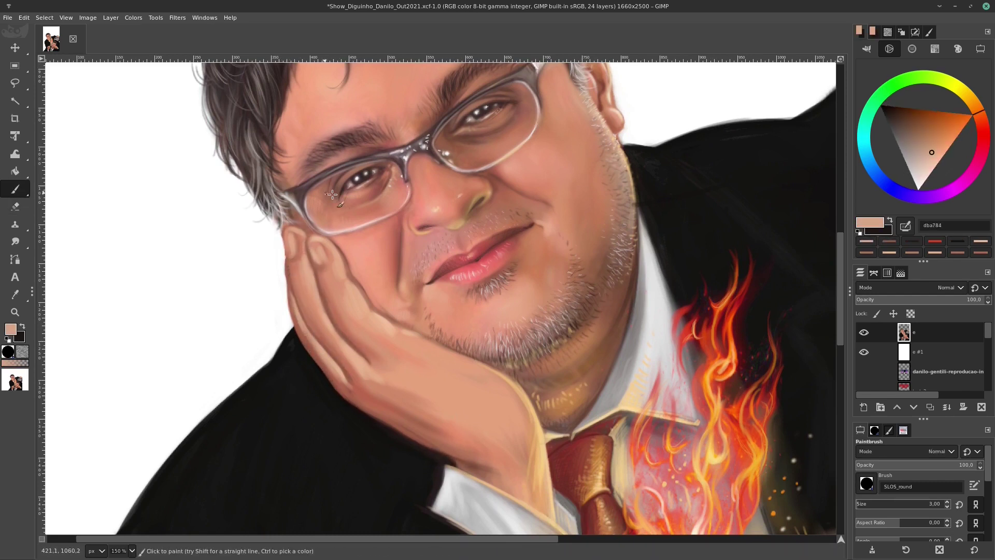
pyautogui.keyDown('ctrl'); pyautogui.click(387, 426); pyautogui.keyUp('ctrl')
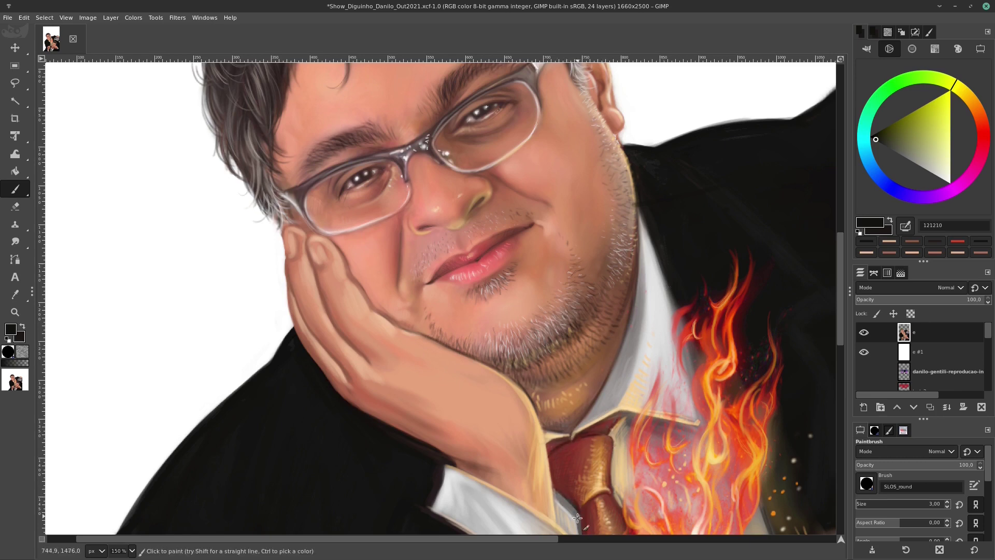
pyautogui.scroll(-5, 577, 518)
pyautogui.keyDown('ctrl'); pyautogui.click(428, 339); pyautogui.keyUp('ctrl')
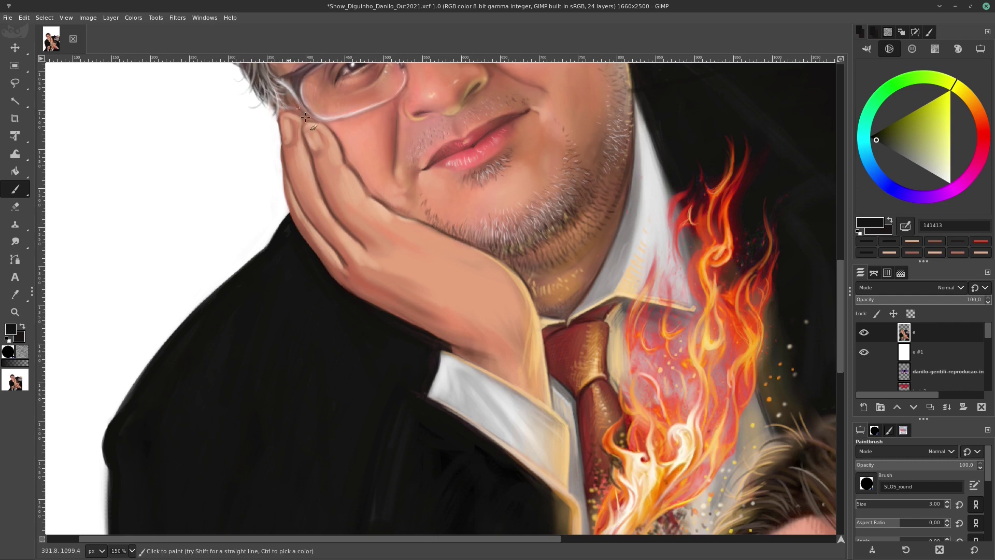
pyautogui.keyDown('ctrl'); pyautogui.click(315, 147); pyautogui.keyUp('ctrl')
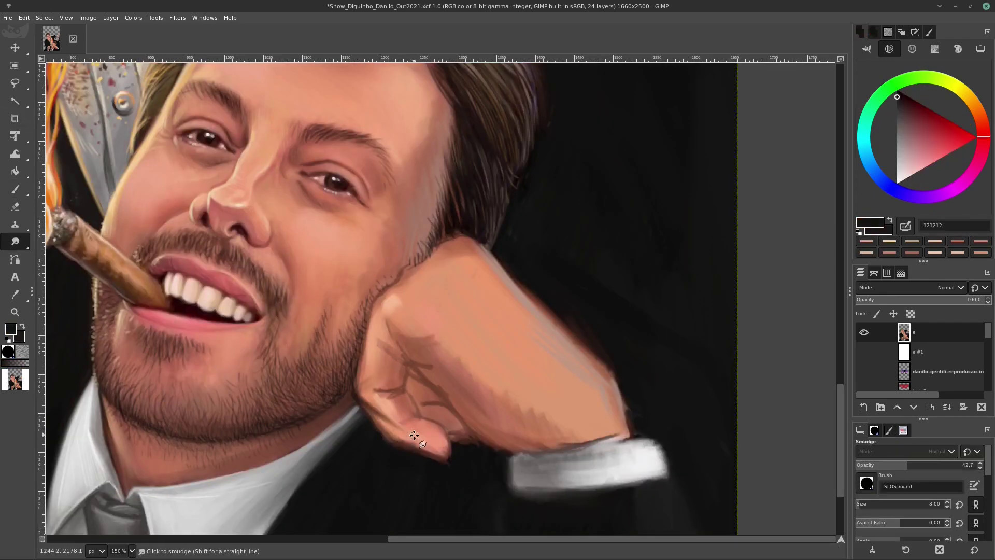
# Paint dark creases on the fist's fingers and darken then soften its lower edge
pyautogui.press('p')
pyautogui.keyDown('ctrl'); pyautogui.click(409, 404); pyautogui.keyUp('ctrl')
pyautogui.moveTo(383, 344); pyautogui.dragTo(430, 433)
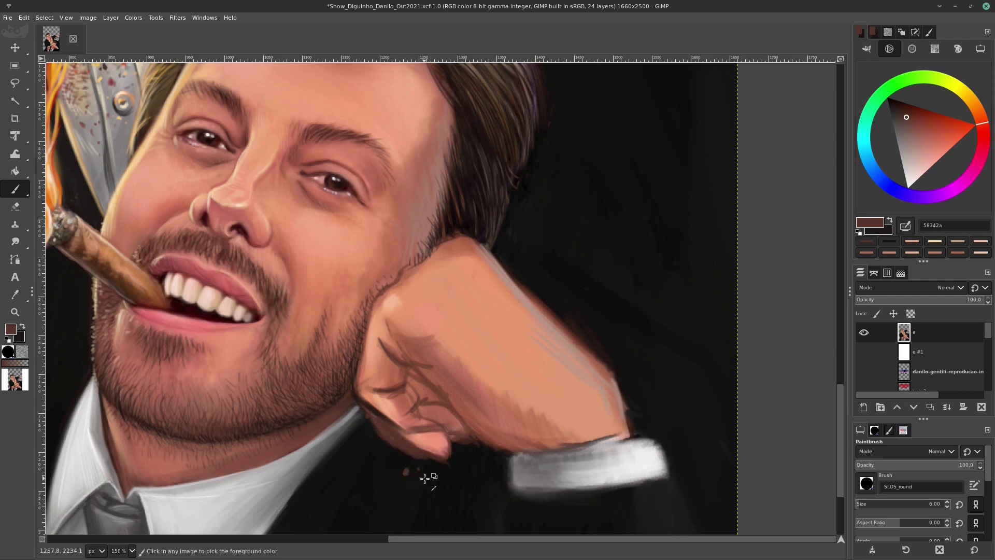
pyautogui.keyDown('ctrl'); pyautogui.click(422, 474); pyautogui.keyUp('ctrl')
pyautogui.moveTo(409, 436); pyautogui.dragTo(432, 439)
pyautogui.keyDown('ctrl'); pyautogui.click(445, 441); pyautogui.keyUp('ctrl')
pyautogui.keyDown('ctrl'); pyautogui.click(493, 441); pyautogui.keyUp('ctrl')
pyautogui.moveTo(394, 337)
pyautogui.mouseDown()
pyautogui.moveTo(373, 425)
pyautogui.moveTo(450, 380)
pyautogui.moveTo(466, 425)
pyautogui.mouseUp()
# Reshape the fist's top and right edges and repaint skin over its lower edge and knuckles
pyautogui.keyDown('ctrl'); pyautogui.click(409, 285); pyautogui.keyUp('ctrl')
pyautogui.moveTo(404, 295)
pyautogui.mouseDown()
pyautogui.moveTo(466, 238)
pyautogui.moveTo(581, 342)
pyautogui.mouseUp()
pyautogui.keyDown('ctrl'); pyautogui.click(595, 362); pyautogui.keyUp('ctrl')
pyautogui.moveTo(549, 305); pyautogui.dragTo(627, 424)
pyautogui.keyDown('ctrl'); pyautogui.click(520, 445); pyautogui.keyUp('ctrl')
pyautogui.moveTo(515, 451)
pyautogui.mouseDown()
pyautogui.moveTo(609, 430)
pyautogui.moveTo(627, 368)
pyautogui.mouseUp()
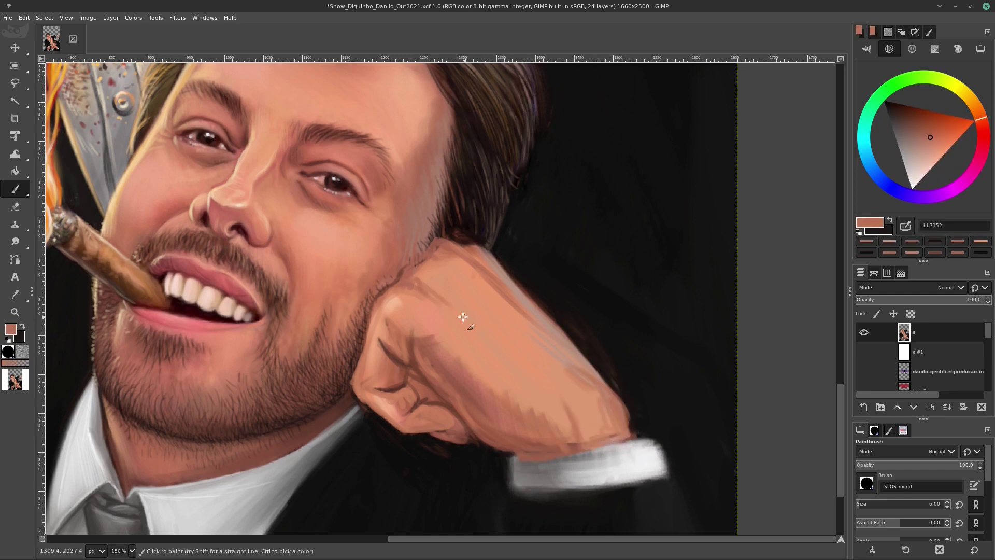
pyautogui.moveTo(430, 254); pyautogui.dragTo(539, 337)
pyautogui.moveTo(425, 373)
pyautogui.mouseDown()
pyautogui.moveTo(408, 351)
pyautogui.moveTo(435, 381)
pyautogui.mouseUp()
pyautogui.moveTo(513, 409)
pyautogui.mouseDown()
pyautogui.moveTo(518, 449)
pyautogui.moveTo(456, 445)
pyautogui.mouseUp()
# Add warm strokes, knuckle highlights and shadow dabs along the fist's left side
pyautogui.keyDown('ctrl'); pyautogui.click(431, 455); pyautogui.keyUp('ctrl')
pyautogui.keyDown('ctrl'); pyautogui.click(379, 409); pyautogui.keyUp('ctrl')
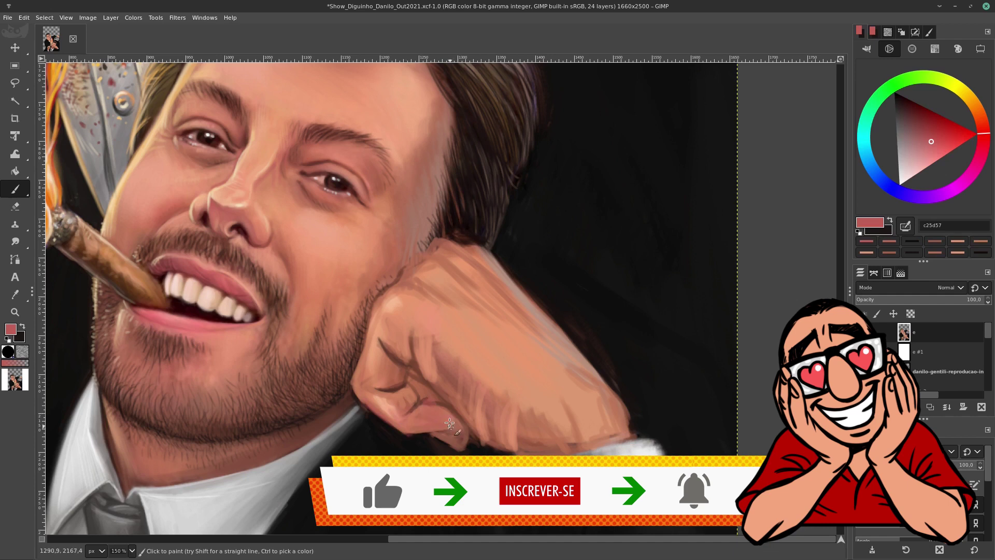
pyautogui.moveTo(373, 337); pyautogui.dragTo(399, 295)
pyautogui.keyDown('ctrl'); pyautogui.click(487, 440); pyautogui.keyUp('ctrl')
pyautogui.moveTo(404, 386)
pyautogui.mouseDown()
pyautogui.moveTo(415, 358)
pyautogui.moveTo(453, 447)
pyautogui.mouseUp()
pyautogui.keyDown('ctrl'); pyautogui.click(441, 438); pyautogui.keyUp('ctrl')
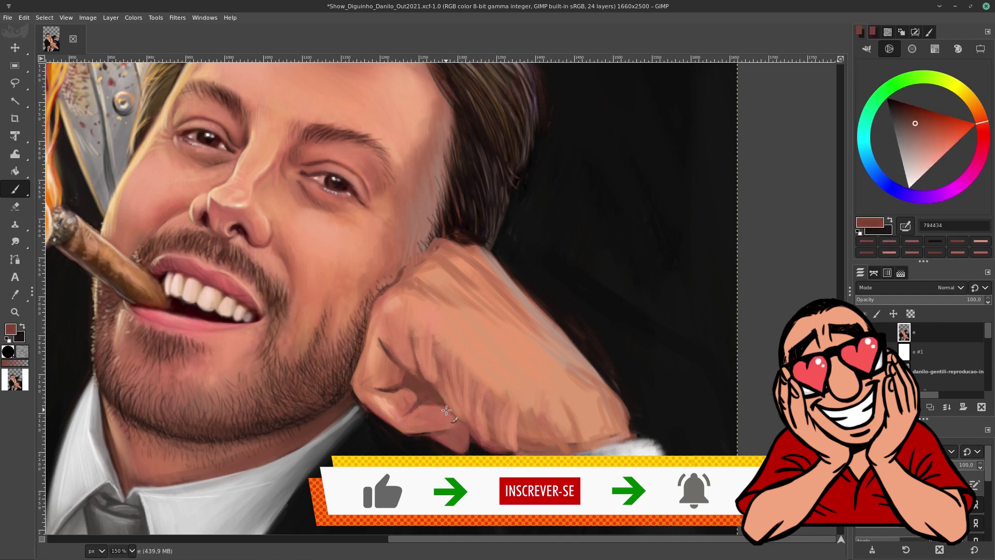
pyautogui.keyDown('ctrl'); pyautogui.click(443, 433); pyautogui.keyUp('ctrl')
pyautogui.keyDown('ctrl'); pyautogui.click(439, 426); pyautogui.keyUp('ctrl')
pyautogui.moveTo(391, 290); pyautogui.dragTo(360, 394)
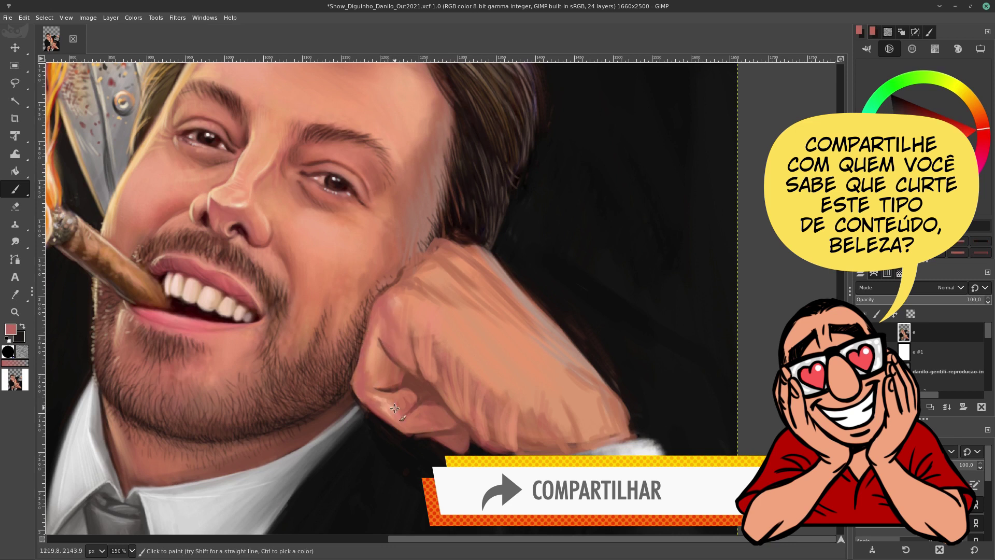
pyautogui.keyDown('ctrl'); pyautogui.click(413, 366); pyautogui.keyUp('ctrl')
pyautogui.moveTo(386, 348); pyautogui.dragTo(378, 383)
pyautogui.keyDown('ctrl'); pyautogui.click(409, 419); pyautogui.keyUp('ctrl')
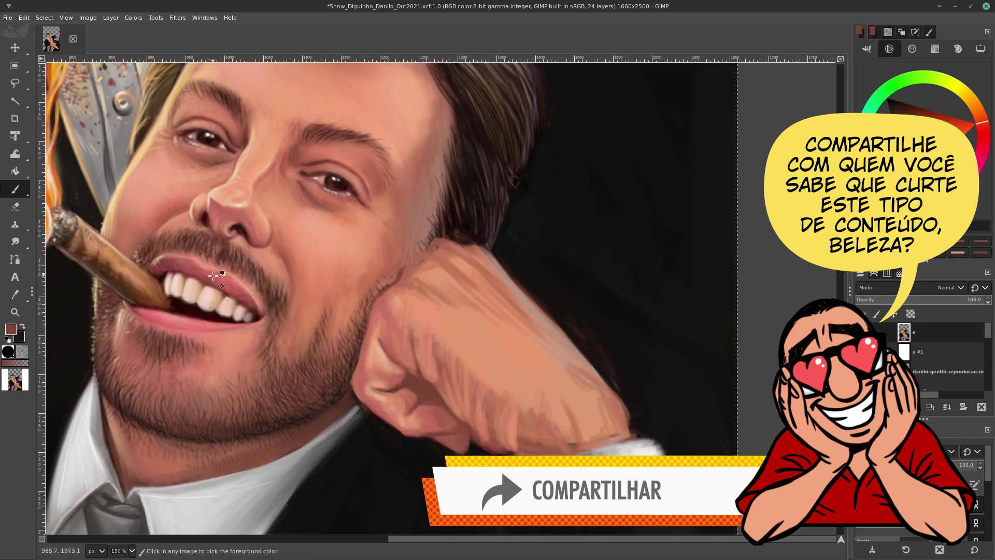
# Smudge-blend the fist's left edge, knuckle strokes and white shirt cuff, then view the whole image
pyautogui.press('s')
pyautogui.moveTo(395, 315)
pyautogui.mouseDown()
pyautogui.moveTo(363, 399)
pyautogui.moveTo(373, 391)
pyautogui.mouseUp()
pyautogui.moveTo(443, 336); pyautogui.dragTo(445, 394)
pyautogui.moveTo(601, 366); pyautogui.dragTo(539, 445)
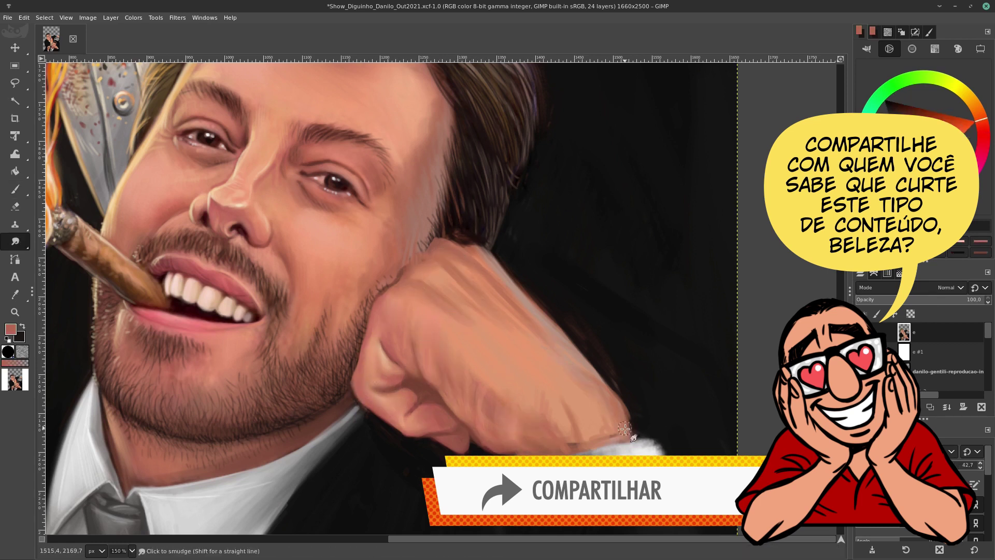
pyautogui.moveTo(668, 440)
pyautogui.mouseDown()
pyautogui.moveTo(629, 455)
pyautogui.moveTo(663, 482)
pyautogui.mouseUp()
pyautogui.moveTo(512, 459); pyautogui.dragTo(569, 447)
pyautogui.hotkey('shift', 'ctrl', 'j')
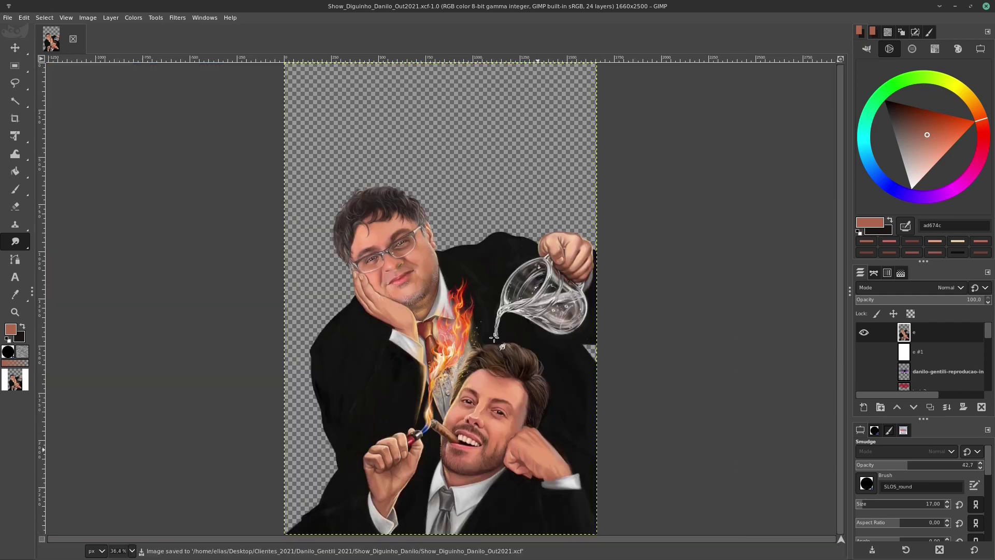
# Darken the cigar smoker's cuff top edge and sleeve outline with near-black paint
pyautogui.press('1')
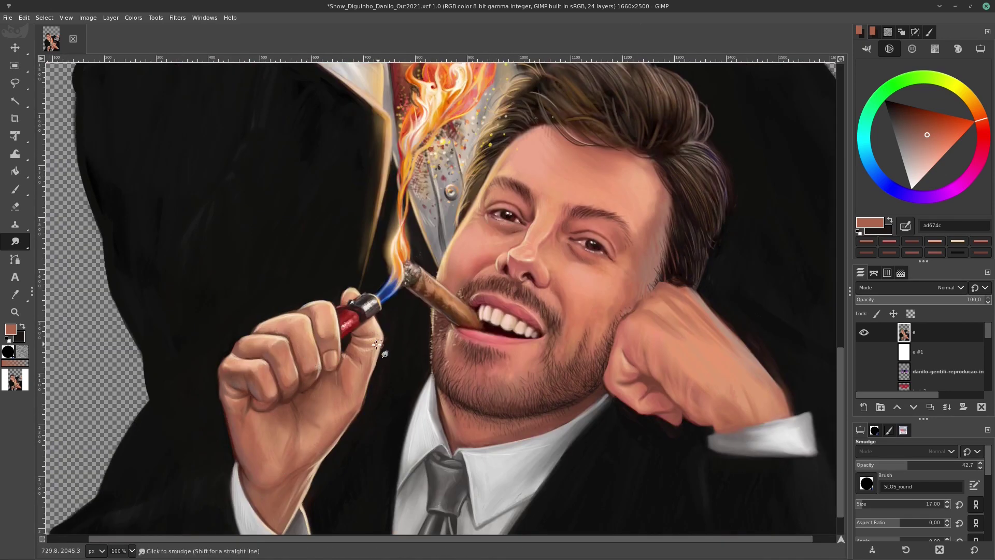
pyautogui.press('p')
pyautogui.keyDown('ctrl'); pyautogui.click(658, 278); pyautogui.keyUp('ctrl')
pyautogui.keyDown('ctrl'); pyautogui.click(689, 419); pyautogui.keyUp('ctrl')
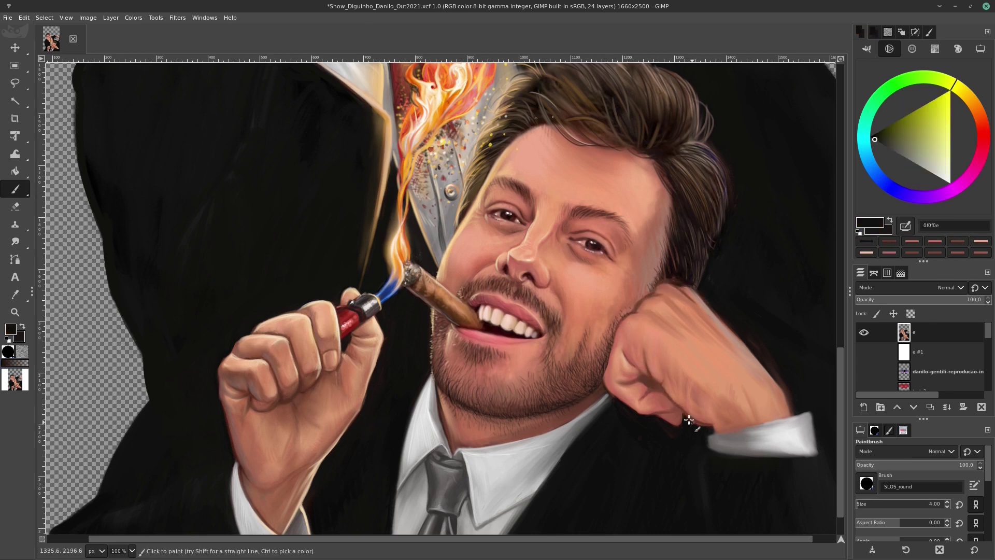
pyautogui.keyDown('ctrl'); pyautogui.click(715, 435); pyautogui.keyUp('ctrl')
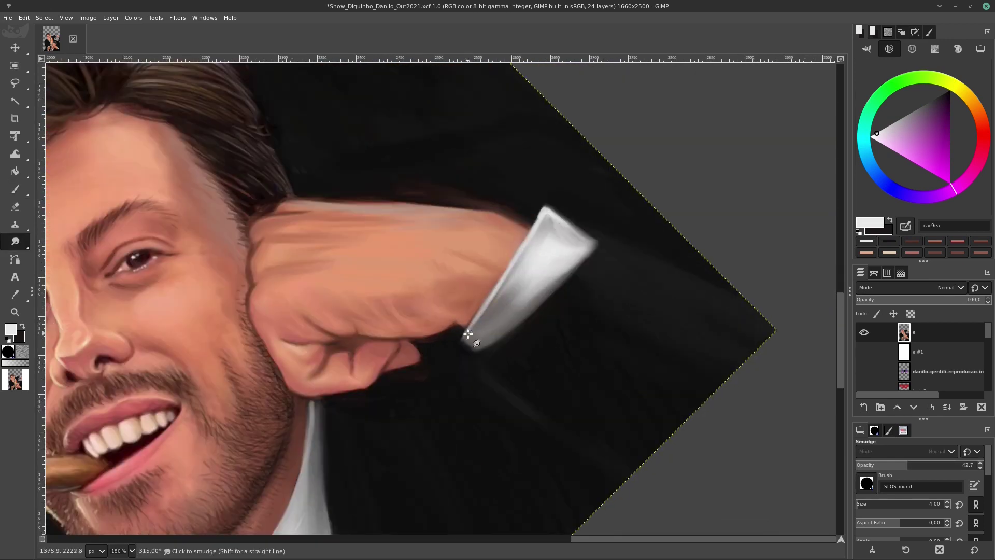
pyautogui.press('p')
pyautogui.keyDown('ctrl'); pyautogui.click(586, 234); pyautogui.keyUp('ctrl')
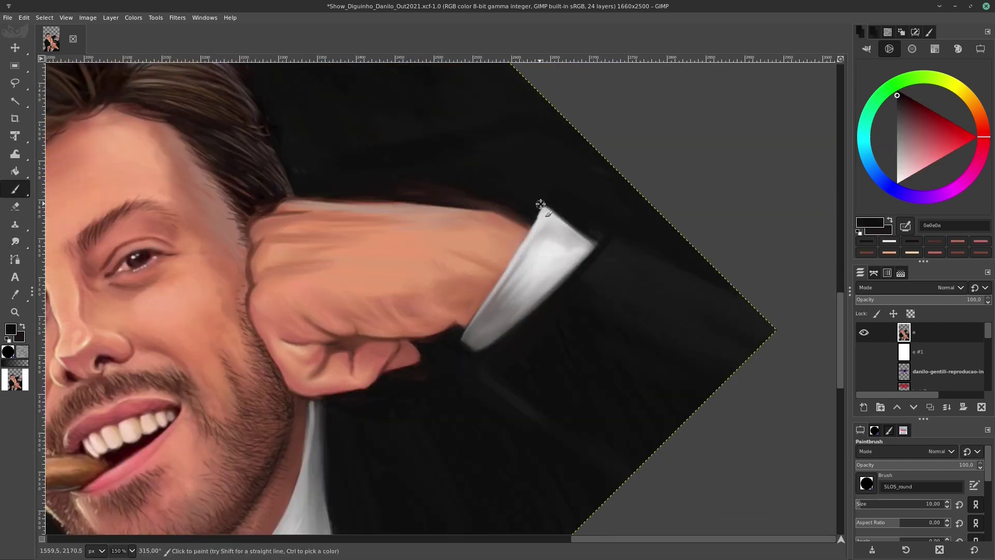
pyautogui.moveTo(586, 235); pyautogui.dragTo(526, 221)
# Smudge brown shadow and skin tones across the fist, then save the painting
pyautogui.scroll(-5, 427, 401)
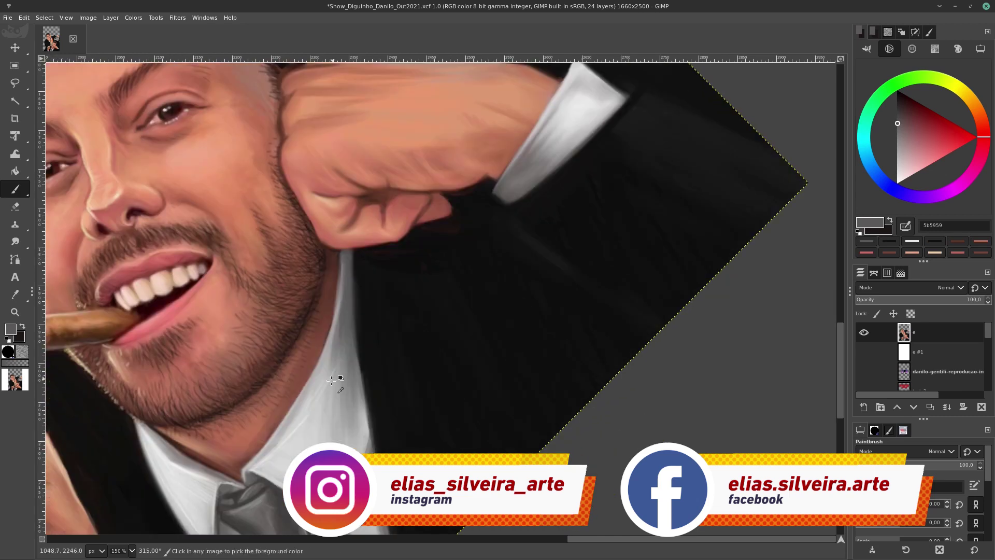
pyautogui.keyDown('ctrl'); pyautogui.click(388, 185); pyautogui.keyUp('ctrl')
pyautogui.press('s')
pyautogui.hotkey('ctrl', 's')
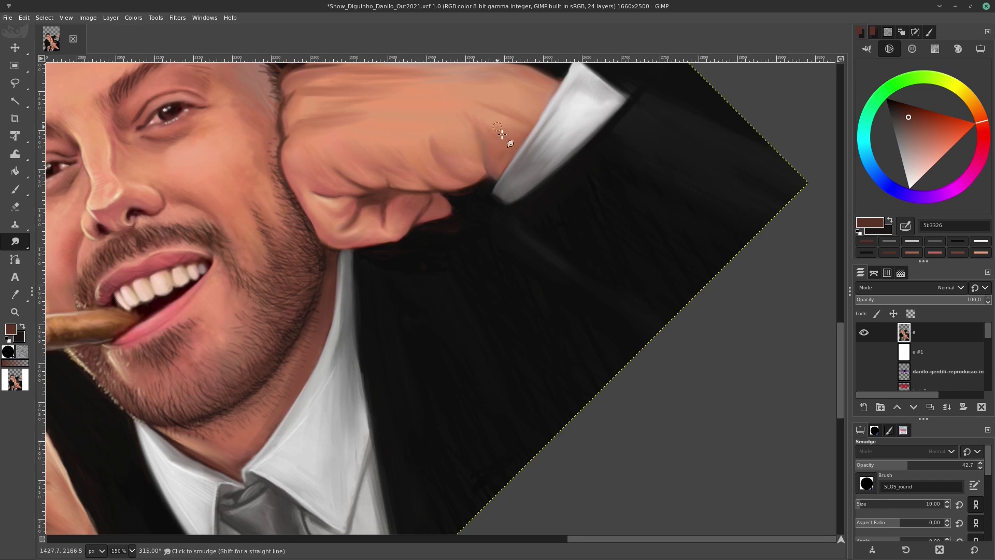
pyautogui.press('p')
pyautogui.keyDown('ctrl'); pyautogui.click(492, 116); pyautogui.keyUp('ctrl')
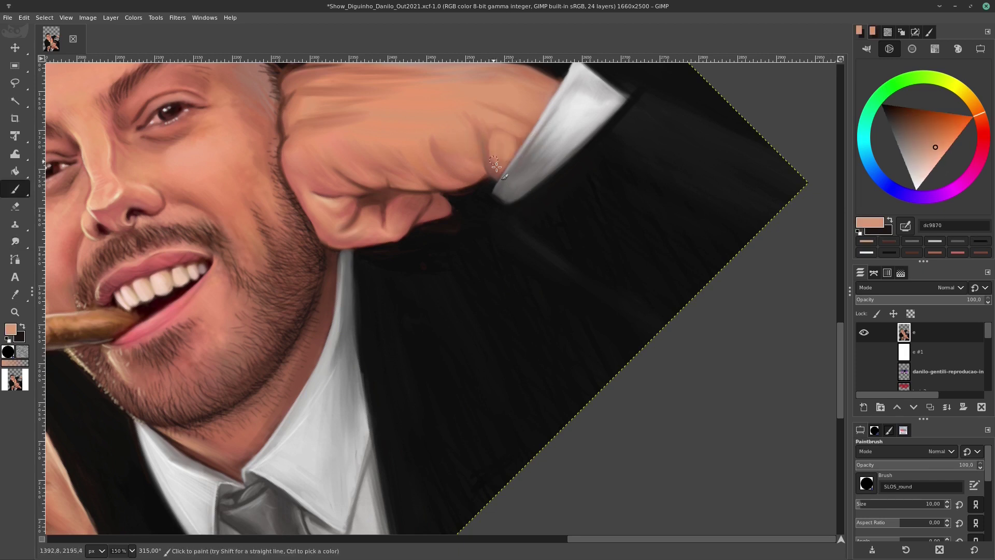
pyautogui.press('s')
# Blend lighter, mid and warm skin tones over the fist with the canvas back upright
pyautogui.press('p')
pyautogui.keyDown('ctrl'); pyautogui.click(358, 200); pyautogui.keyUp('ctrl')
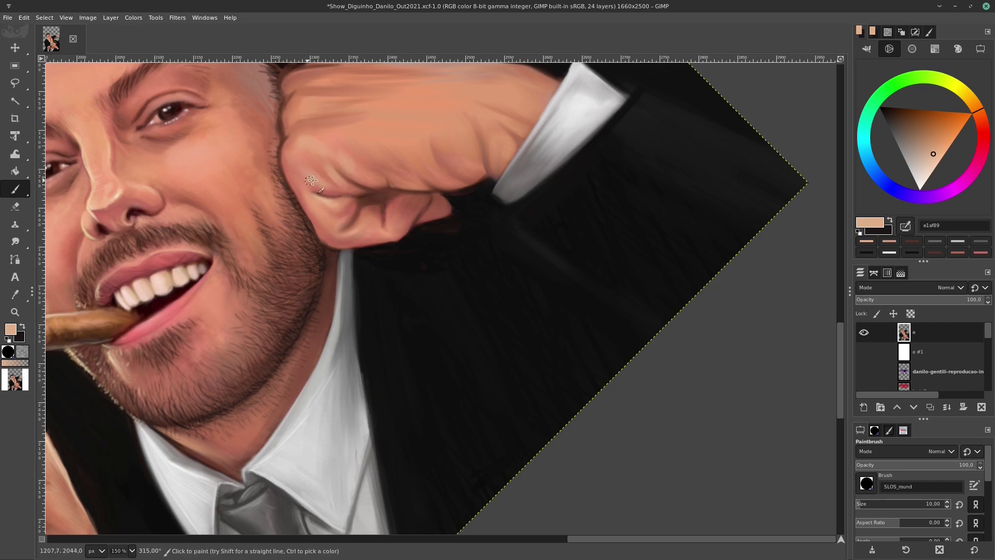
pyautogui.keyDown('ctrl'); pyautogui.click(399, 169); pyautogui.keyUp('ctrl')
pyautogui.press('!')
pyautogui.keyDown('ctrl'); pyautogui.click(410, 249); pyautogui.keyUp('ctrl')
pyautogui.keyDown('ctrl'); pyautogui.click(440, 220); pyautogui.keyUp('ctrl')
pyautogui.keyDown('ctrl'); pyautogui.click(430, 155); pyautogui.keyUp('ctrl')
pyautogui.press('s')
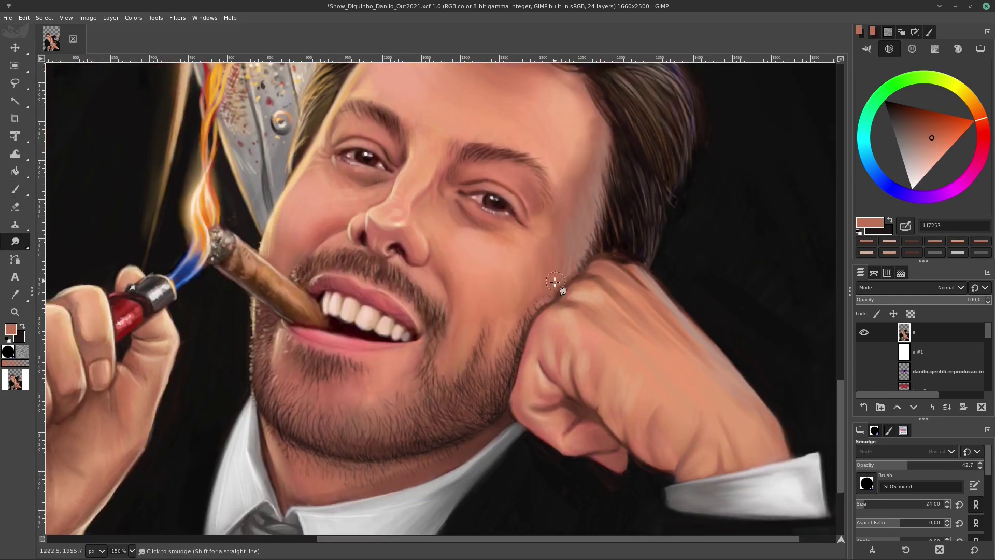
# Blend the fist's upper edge into the jacket using skin, dark brown and near-black tones
pyautogui.scroll(2, 279, 406)
pyautogui.scroll(-5, 281, 497)
pyautogui.hscroll(4, 281, 496)
pyautogui.moveTo(425, 171); pyautogui.dragTo(509, 241)
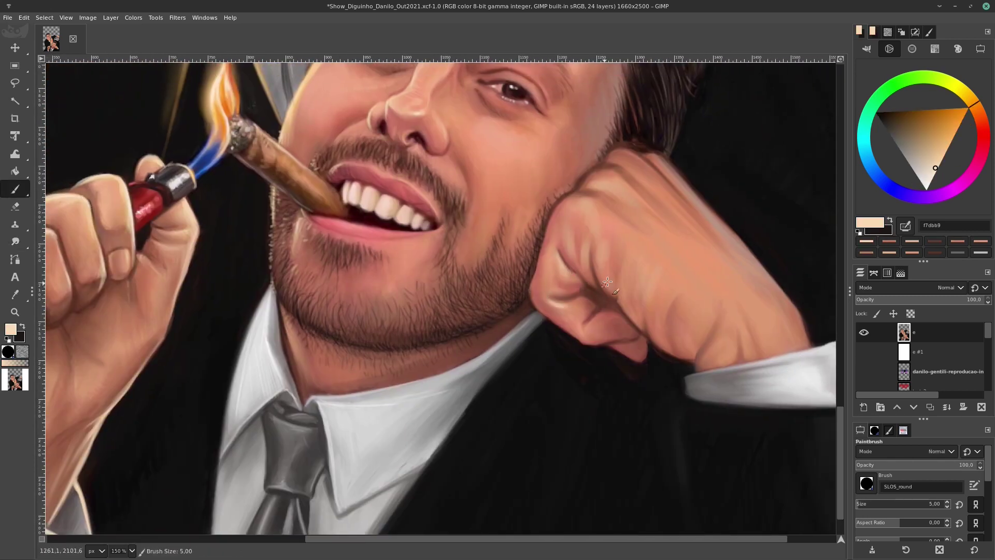
pyautogui.press('p')
pyautogui.keyDown('ctrl'); pyautogui.click(603, 313); pyautogui.keyUp('ctrl')
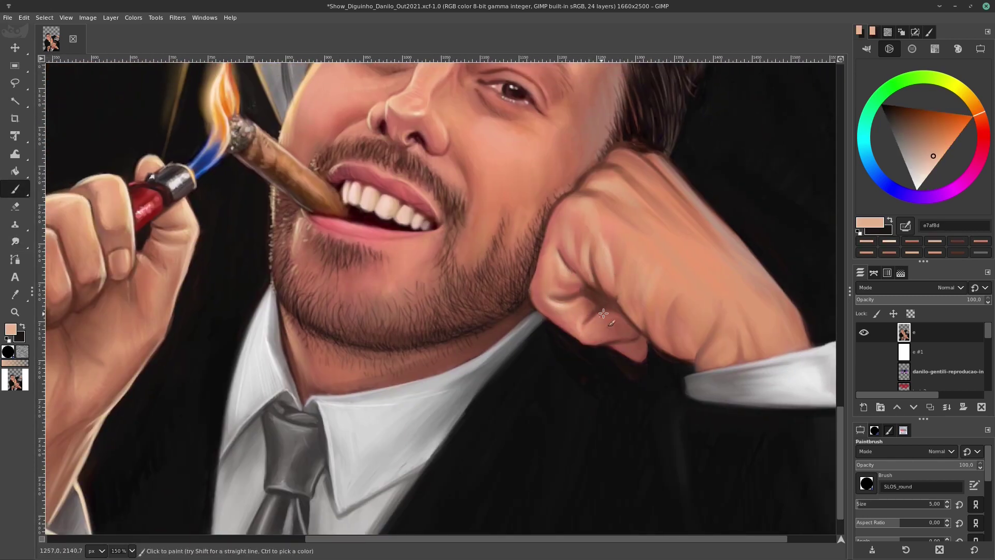
pyautogui.keyDown('ctrl'); pyautogui.click(653, 346); pyautogui.keyUp('ctrl')
pyautogui.moveTo(653, 347); pyautogui.dragTo(724, 283)
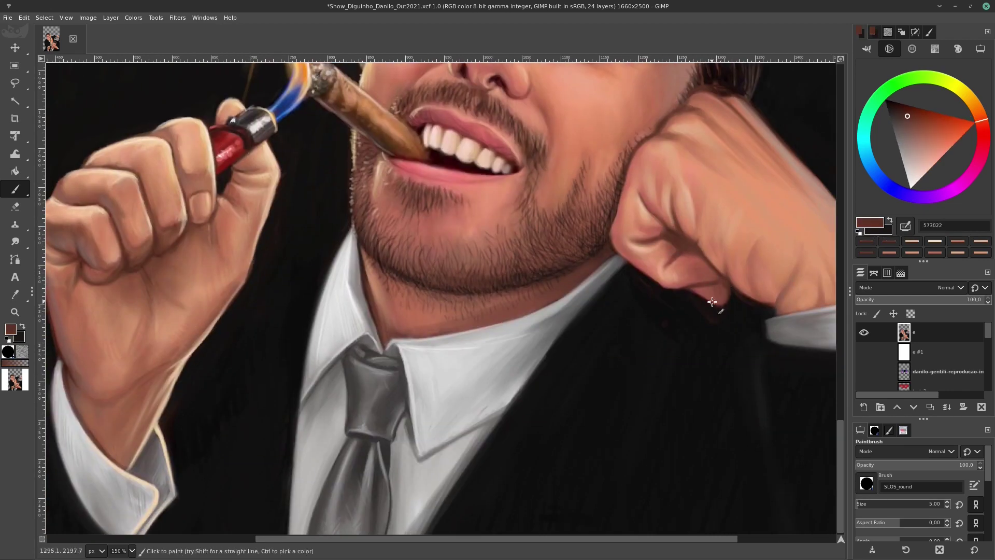
pyautogui.keyDown('ctrl'); pyautogui.click(753, 337); pyautogui.keyUp('ctrl')
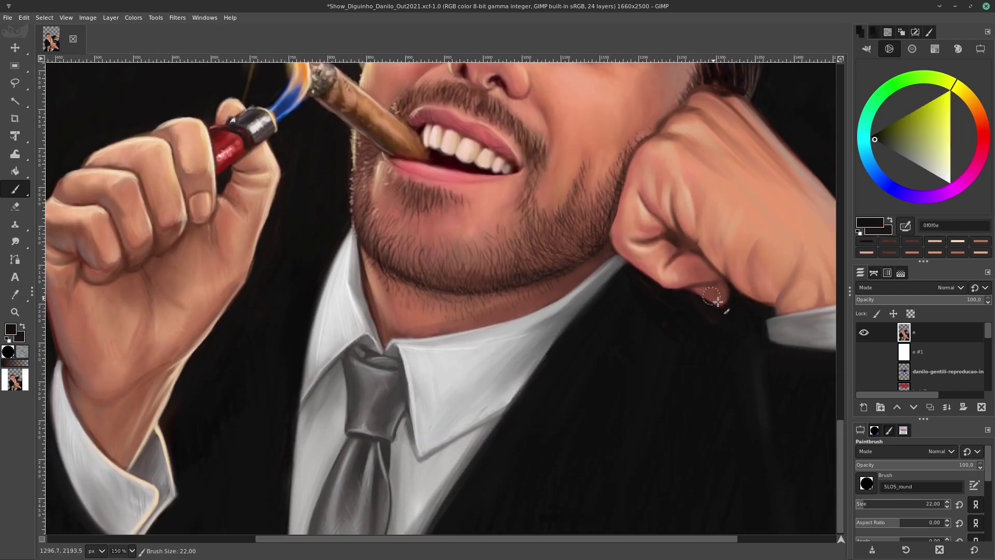
# Shade the knuckles with skin, dark brown and lighter fist tones, smudging them together
pyautogui.press('s')
pyautogui.press('1')
pyautogui.scroll(3, 679, 150)
pyautogui.hscroll(-5, 710, 255)
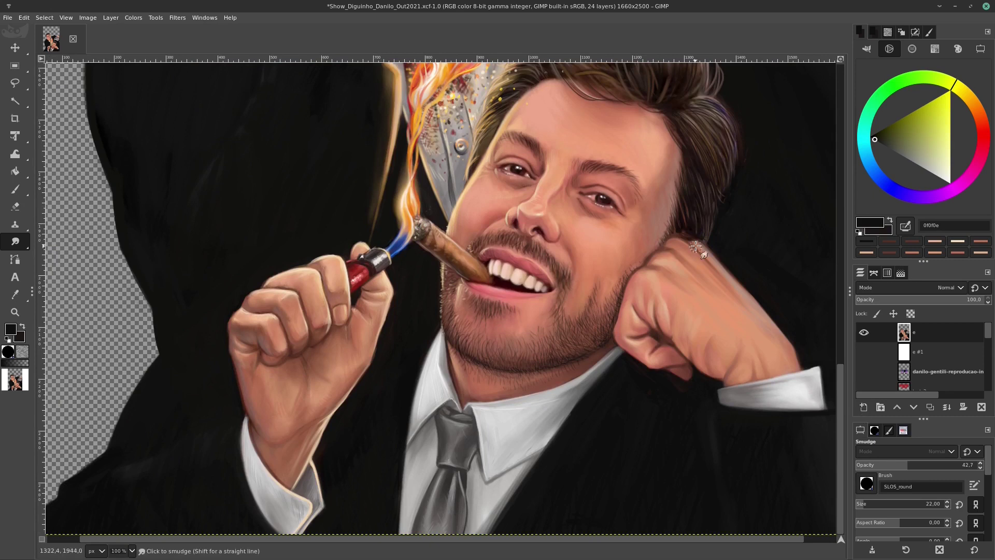
pyautogui.press('p')
pyautogui.keyDown('ctrl'); pyautogui.click(766, 355); pyautogui.keyUp('ctrl')
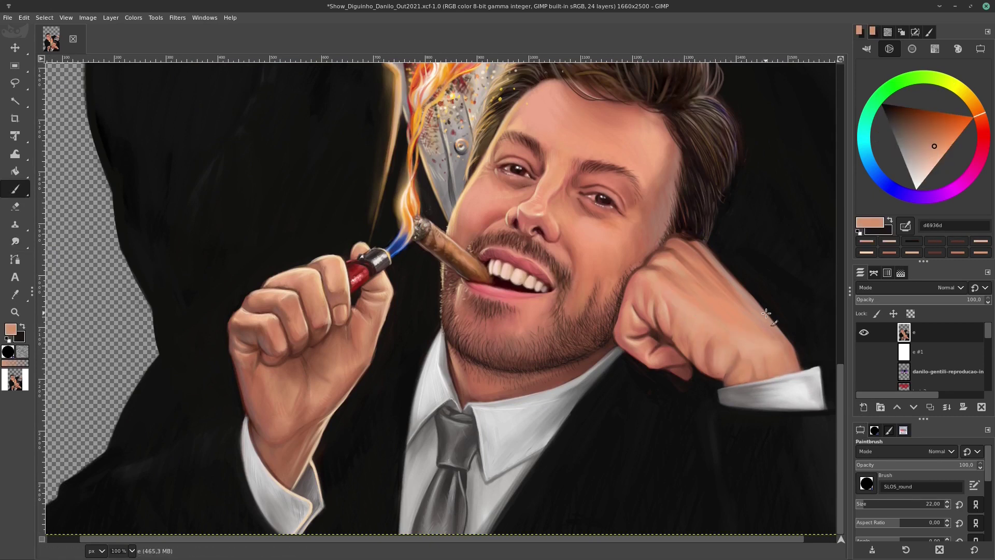
pyautogui.keyDown('ctrl'); pyautogui.click(739, 374); pyautogui.keyUp('ctrl')
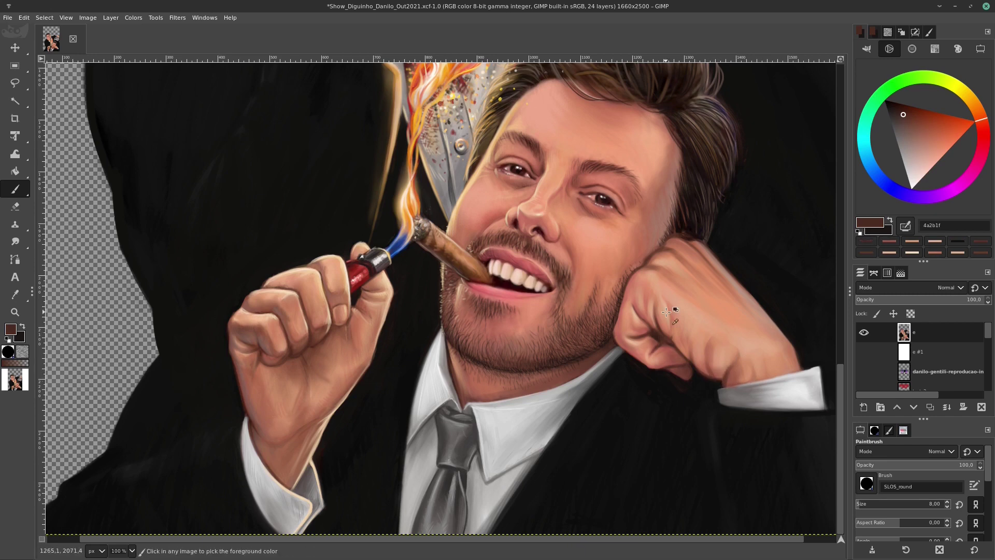
pyautogui.keyDown('ctrl'); pyautogui.click(682, 244); pyautogui.keyUp('ctrl')
pyautogui.keyDown('ctrl'); pyautogui.click(672, 243); pyautogui.keyUp('ctrl')
# Save, fit the whole image in view, and darken the jacket edge with a broad stroke
pyautogui.hotkey('ctrl', 's')
pyautogui.hotkey('shift', 'ctrl', 'j')
pyautogui.moveTo(533, 533); pyautogui.dragTo(514, 329)
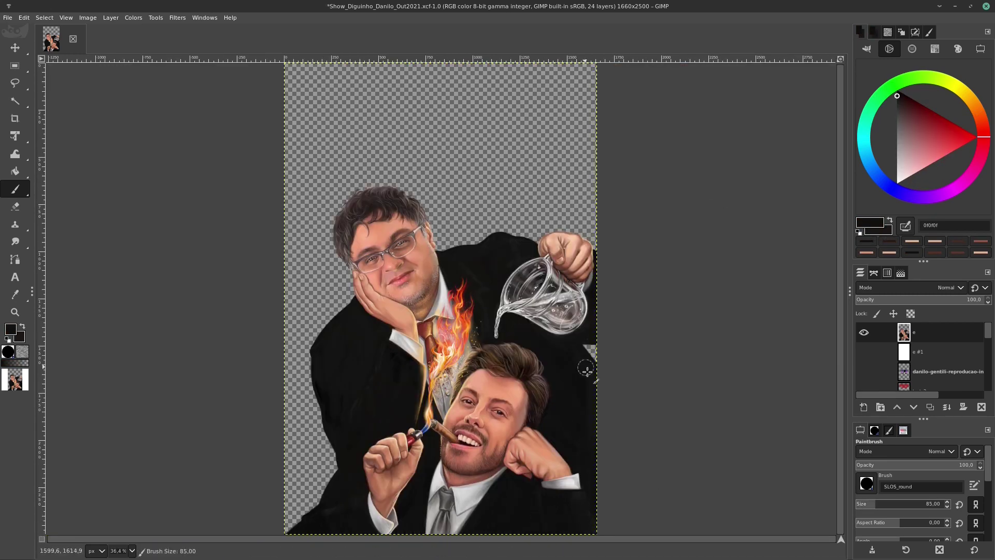
# Show the white background layer behind the portrait and save the painting
pyautogui.click(863, 352)
pyautogui.hotkey('ctrl', 's')
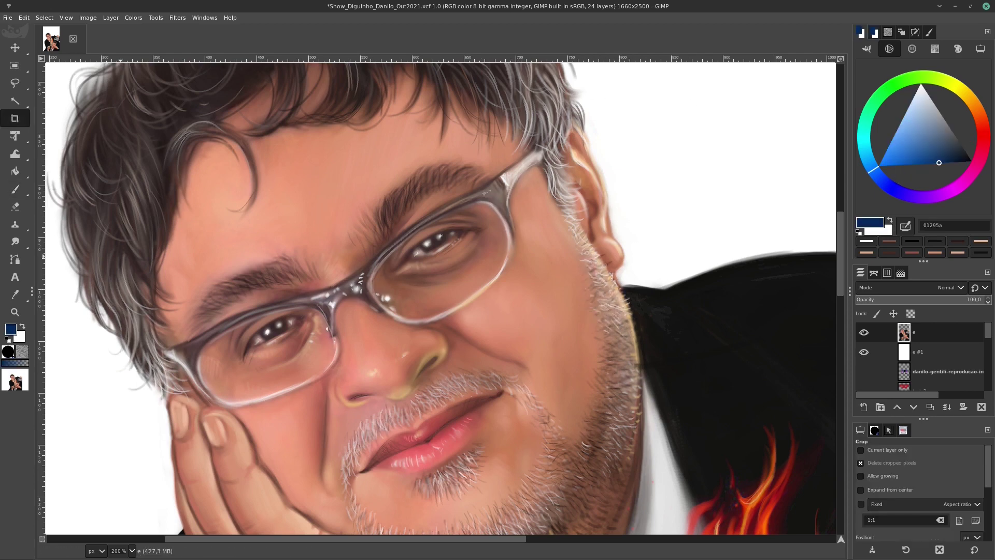
pyautogui.scroll(-2, 540, 306)
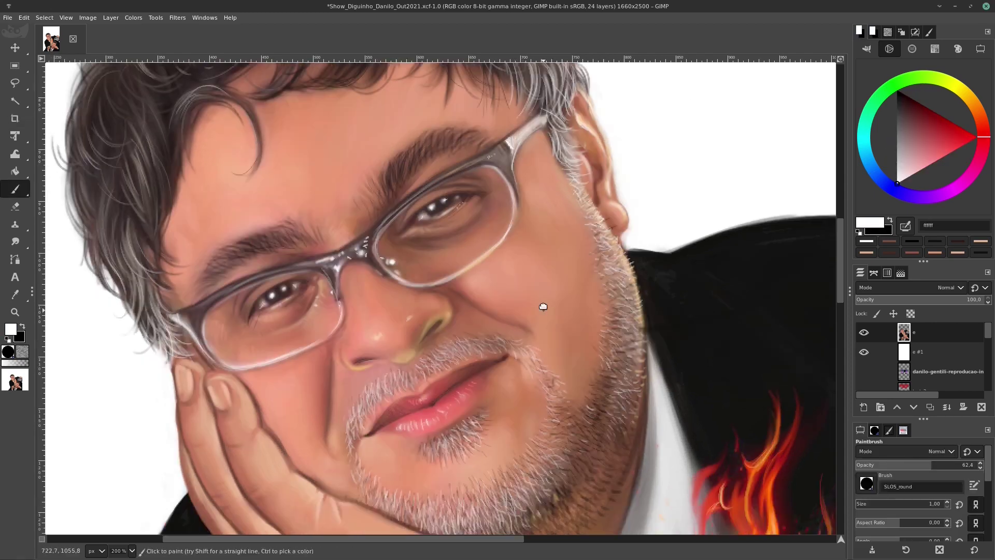
pyautogui.scroll(-1, 496, 302)
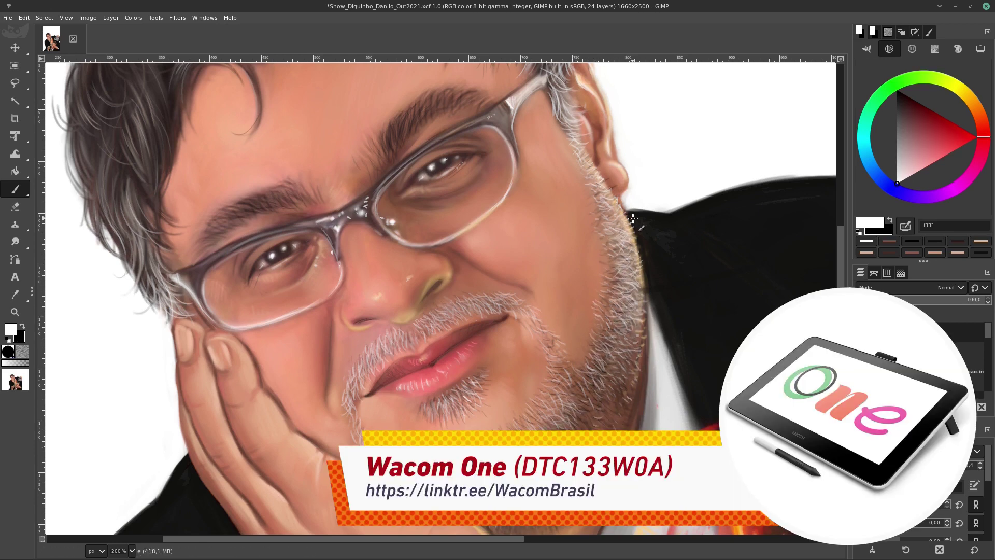
# Paint fine brown, near-black and white stubble hairs along the bespectacled man's jaw
pyautogui.keyDown('ctrl'); pyautogui.click(641, 284); pyautogui.keyUp('ctrl')
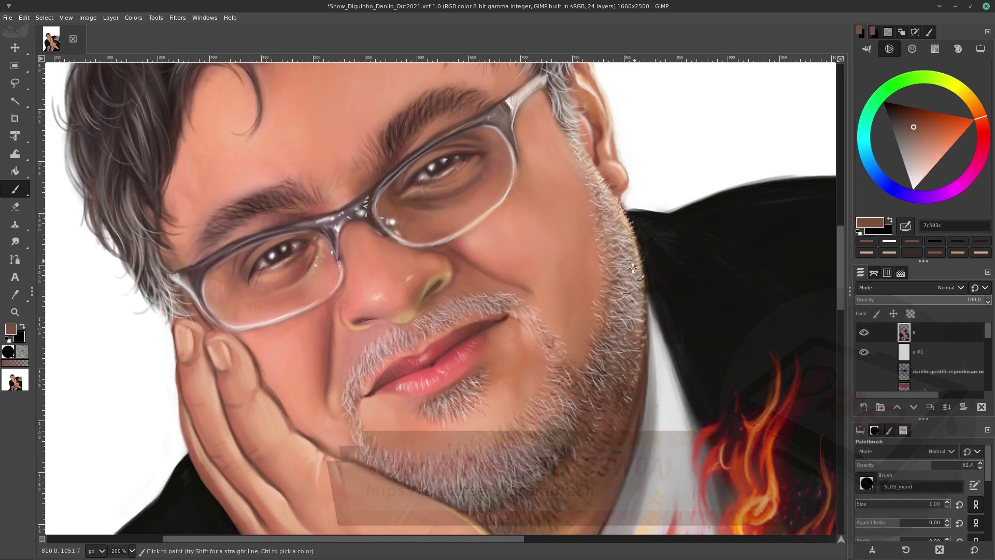
pyautogui.keyDown('ctrl'); pyautogui.click(646, 289); pyautogui.keyUp('ctrl')
pyautogui.press(']')
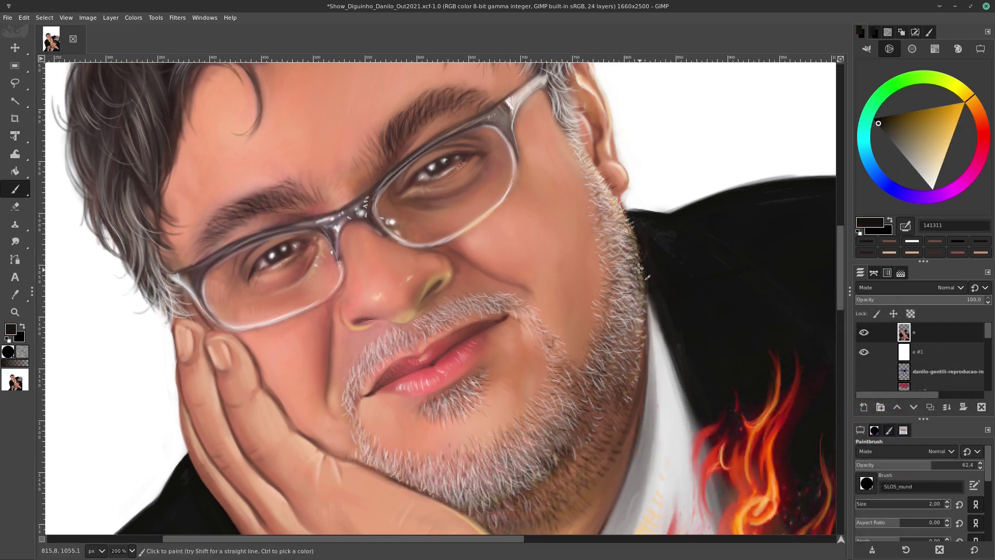
pyautogui.keyDown('ctrl'); pyautogui.click(641, 238); pyautogui.keyUp('ctrl')
pyautogui.press('[')
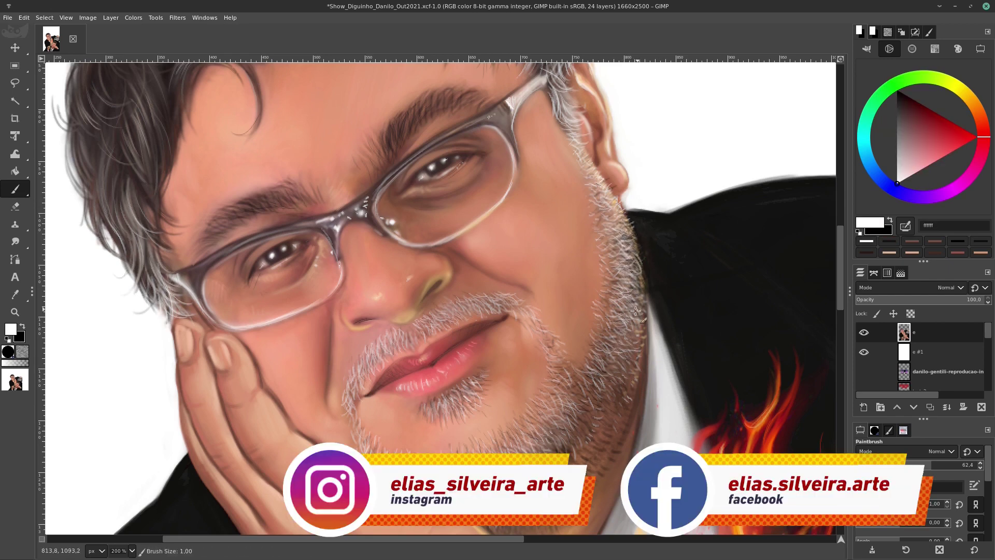
pyautogui.scroll(-3, 537, 420)
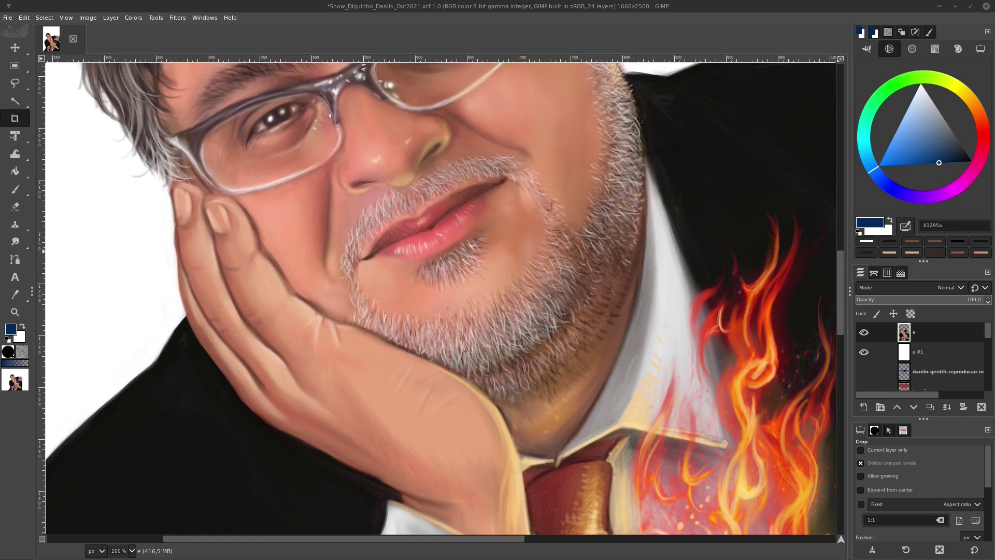
pyautogui.press('p')
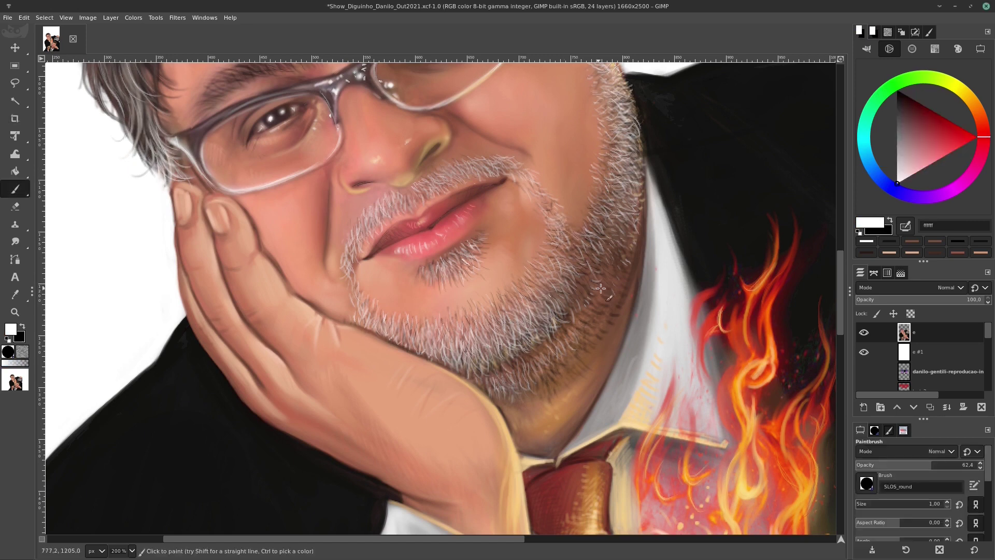
pyautogui.scroll(-2, 625, 343)
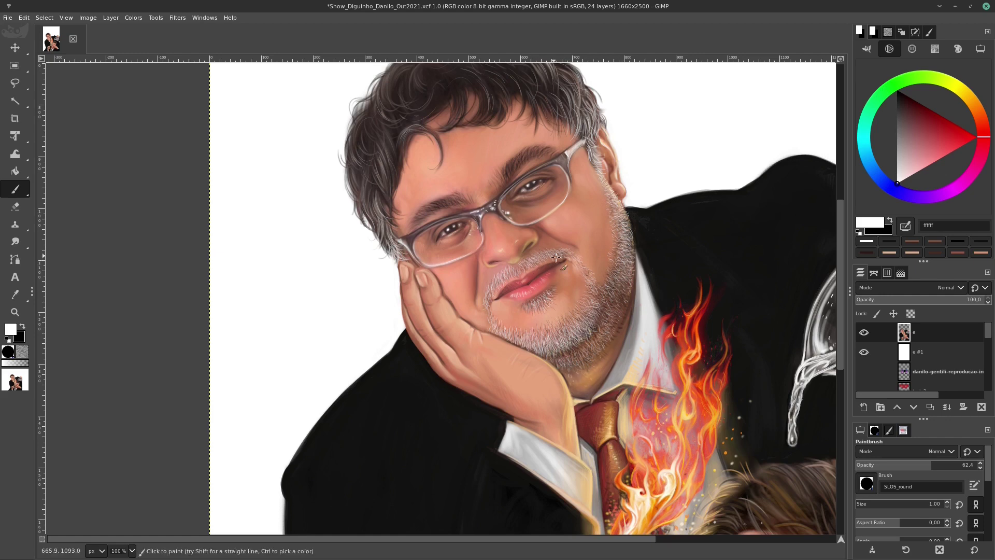
# Paint small highlights and shadows over the knuckles using warm skin, brown and brown-black tones
pyautogui.press(']')
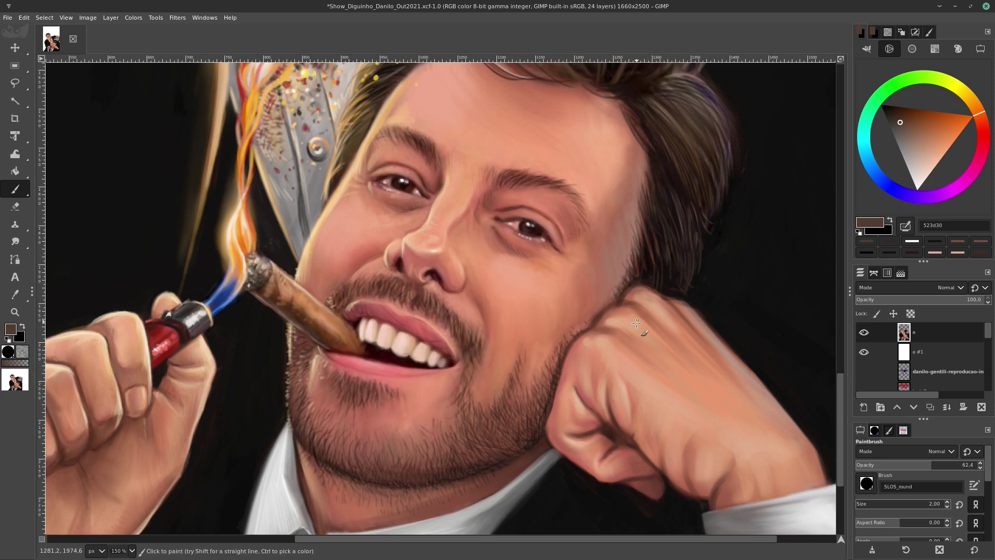
pyautogui.keyDown('ctrl'); pyautogui.click(633, 273); pyautogui.keyUp('ctrl')
pyautogui.keyDown('ctrl'); pyautogui.click(557, 223); pyautogui.keyUp('ctrl')
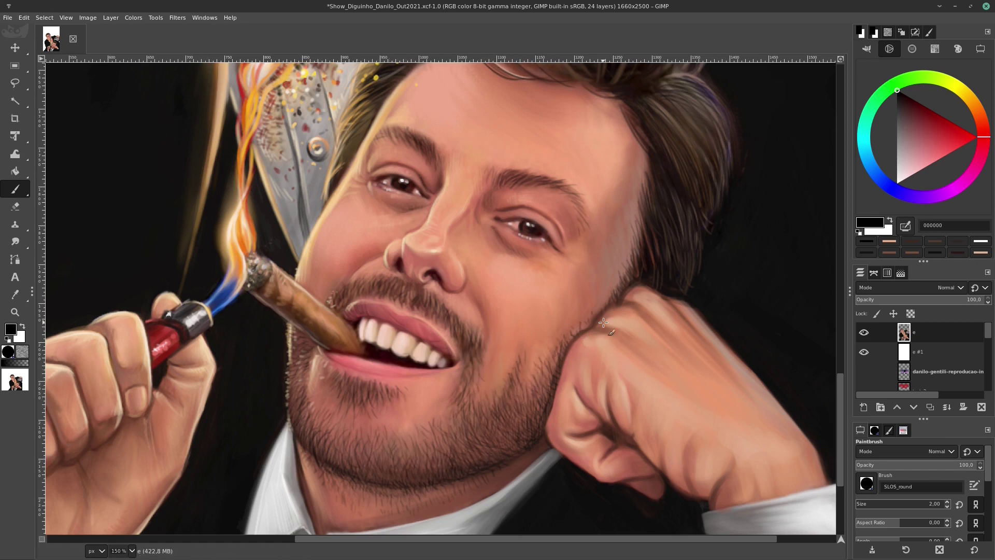
pyautogui.keyDown('ctrl'); pyautogui.click(692, 207); pyautogui.keyUp('ctrl')
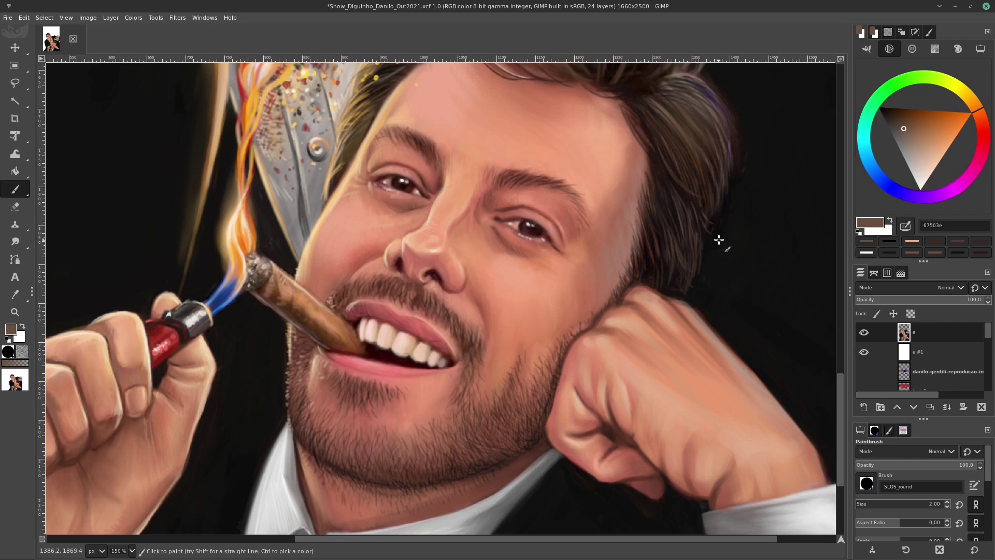
pyautogui.scroll(5, 760, 207)
pyautogui.keyDown('ctrl'); pyautogui.click(749, 272); pyautogui.keyUp('ctrl')
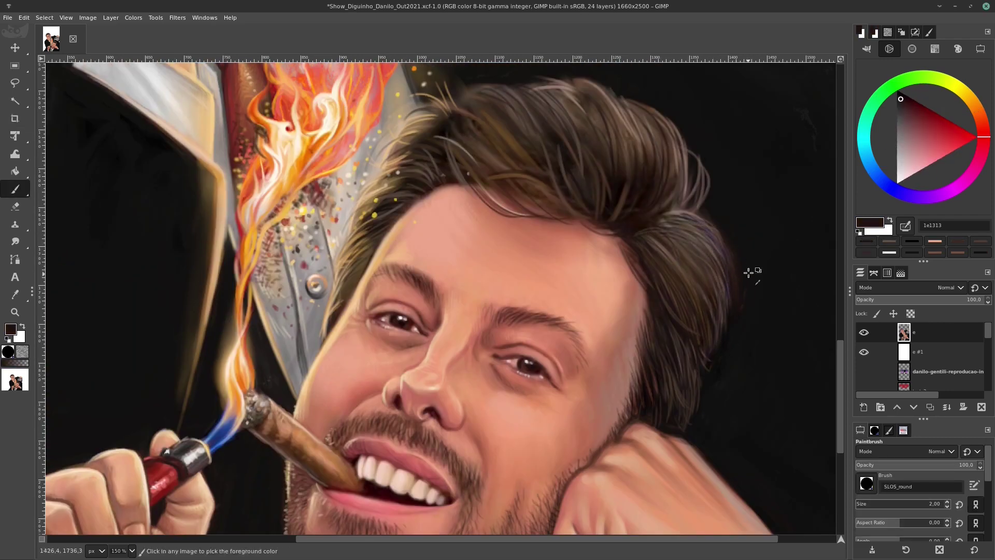
# Enlarge the brush greatly and paint over the dark background around the smoking man
pyautogui.press(']')
pyautogui.scroll(-2, 736, 290)
pyautogui.hscroll(3, 736, 290)
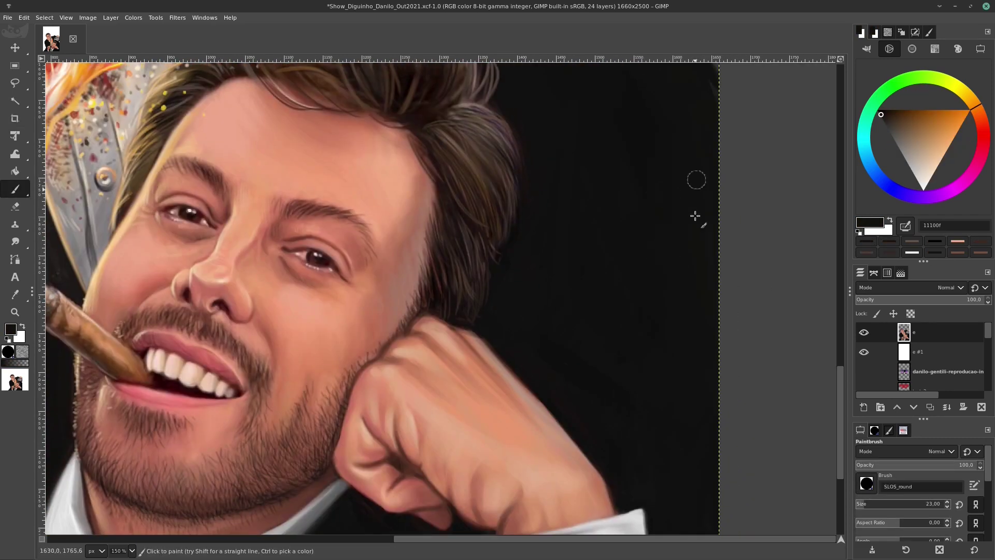
pyautogui.scroll(4, 695, 178)
pyautogui.hscroll(2, 518, 140)
pyautogui.scroll(1, 518, 140)
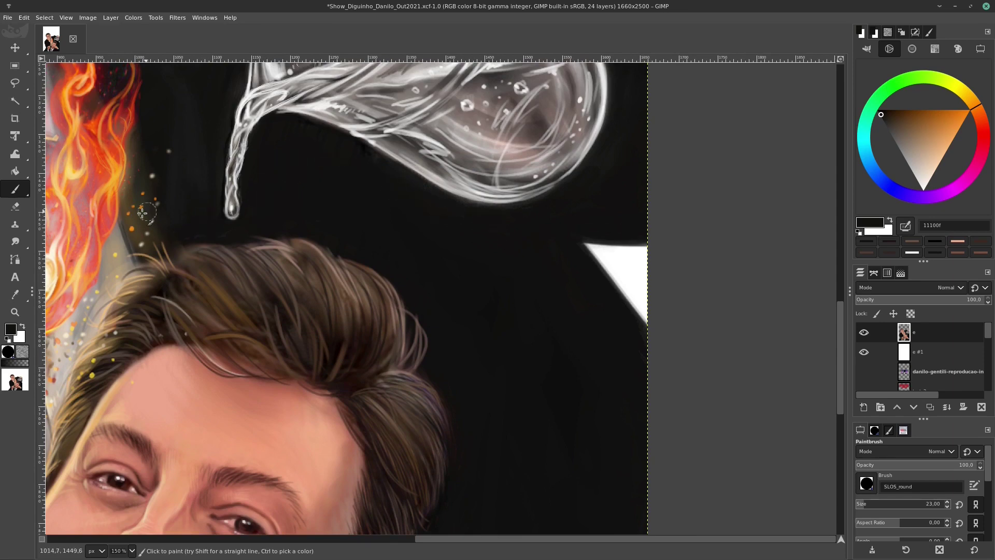
pyautogui.hscroll(-8, 660, 407)
pyautogui.scroll(-5, 661, 407)
pyautogui.scroll(4, 363, 333)
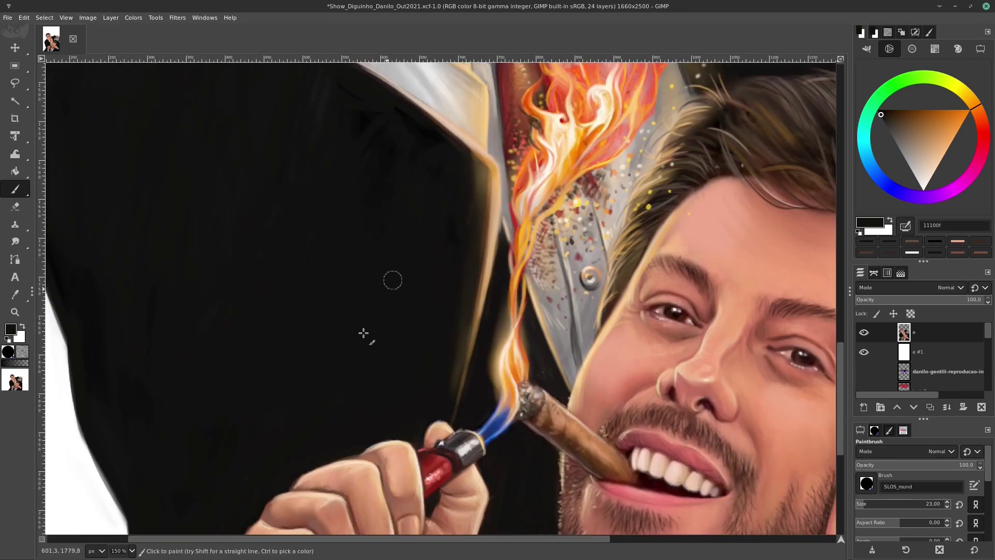
pyautogui.scroll(5, 364, 333)
pyautogui.hscroll(3, 411, 287)
pyautogui.scroll(3, 411, 287)
pyautogui.scroll(2, 592, 171)
pyautogui.hscroll(2, 593, 171)
pyautogui.hscroll(4, 667, 354)
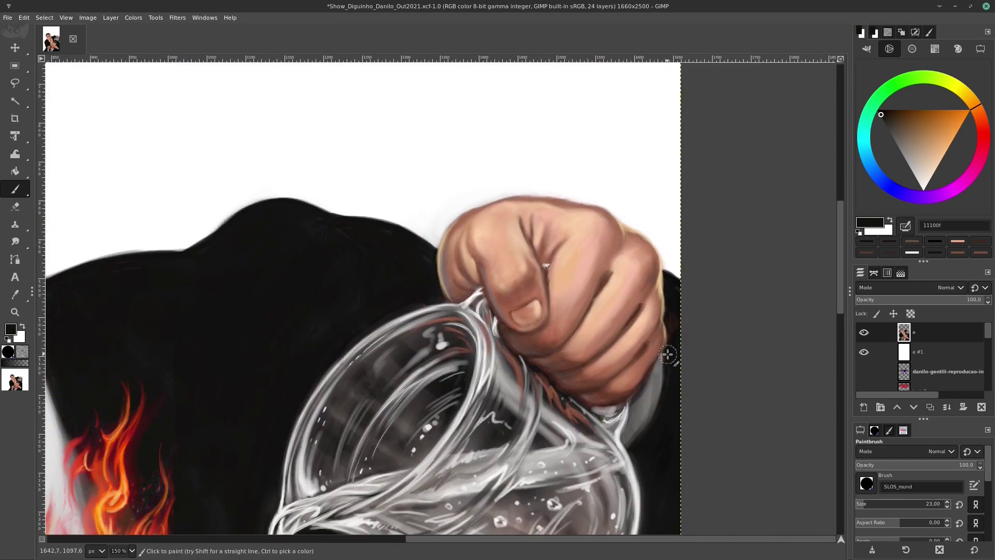
pyautogui.scroll(-8, 666, 300)
pyautogui.hscroll(2, 666, 299)
pyautogui.scroll(-2, 595, 127)
pyautogui.hscroll(-3, 596, 126)
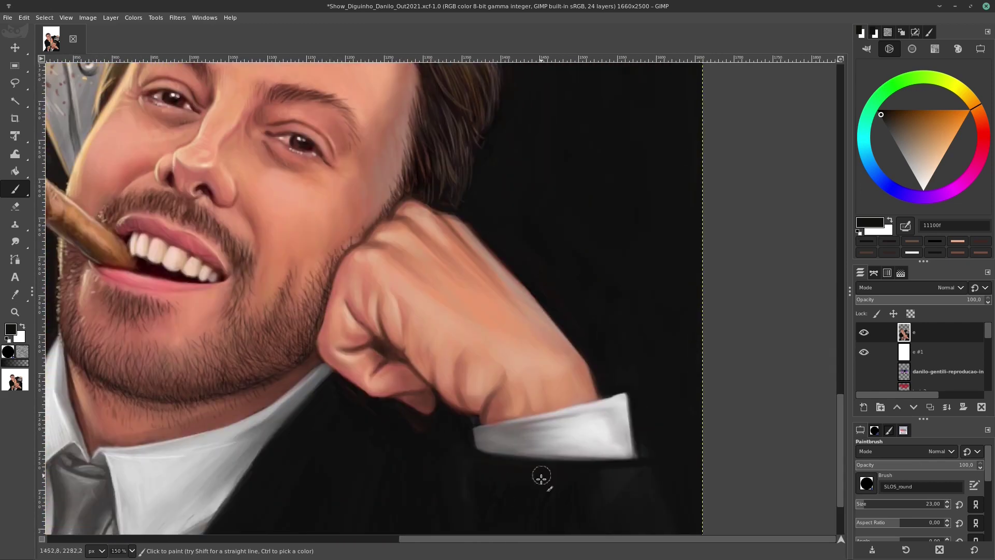
# Paint the fist's shadow and the dark jacket below it with a large brush
pyautogui.keyDown('ctrl'); pyautogui.click(413, 394); pyautogui.keyUp('ctrl')
pyautogui.press('[')
pyautogui.press(']')
pyautogui.press(']')
pyautogui.press(']')
pyautogui.keyDown('ctrl'); pyautogui.click(438, 417); pyautogui.keyUp('ctrl')
pyautogui.press(']')
pyautogui.press(']')
pyautogui.press(']')
pyautogui.scroll(-5, 557, 234)
pyautogui.hscroll(1, 557, 234)
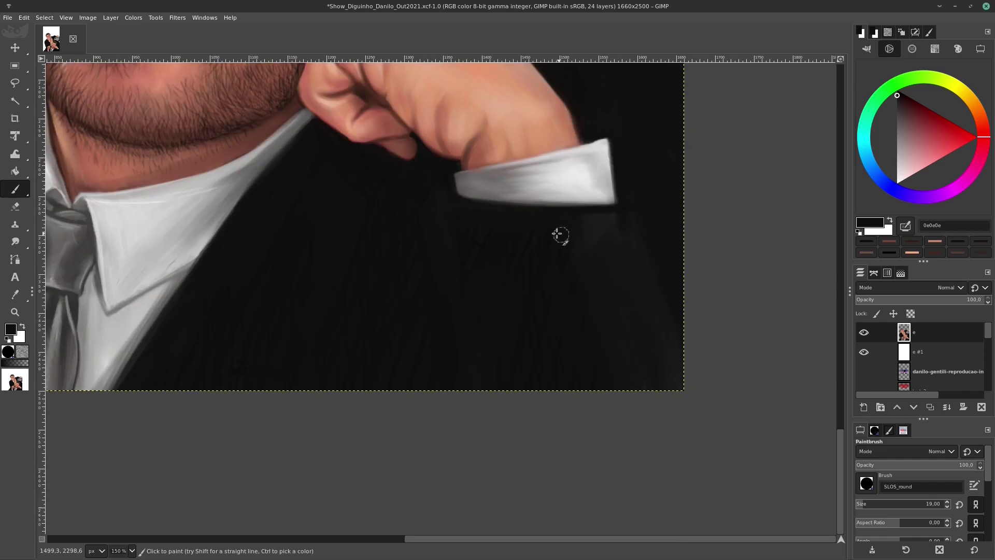
pyautogui.scroll(1, 561, 329)
pyautogui.scroll(1, 561, 329)
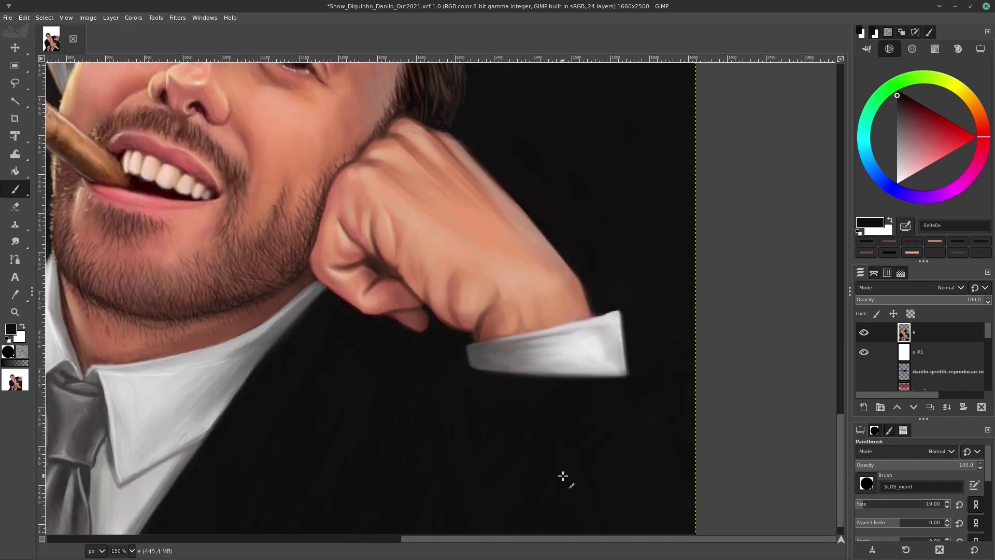
pyautogui.hscroll(-3, 633, 388)
# Smudge the crease of the lighter hand's finger, fit the image in view, and save
pyautogui.press('s')
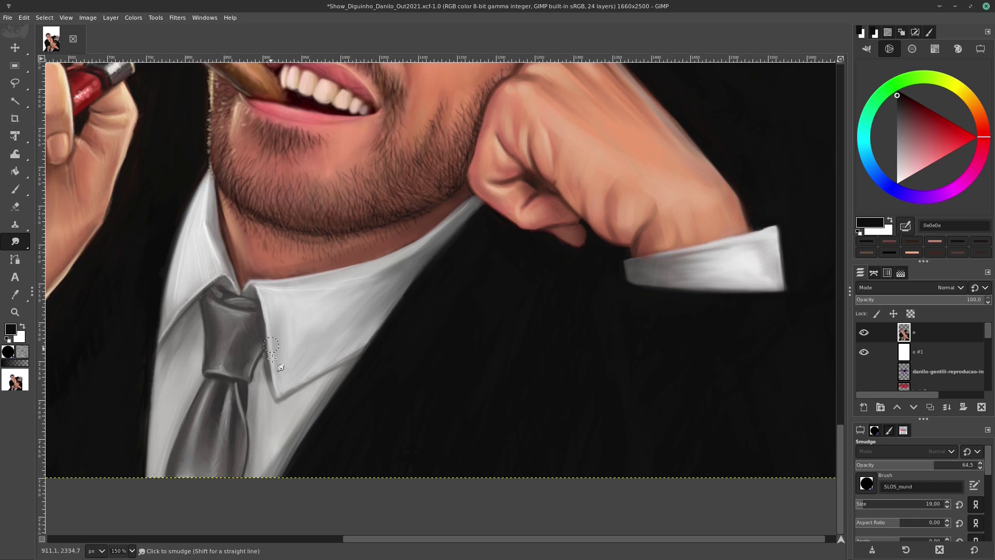
pyautogui.scroll(1, 359, 256)
pyautogui.hscroll(-3, 360, 256)
pyautogui.moveTo(262, 155); pyautogui.dragTo(301, 163)
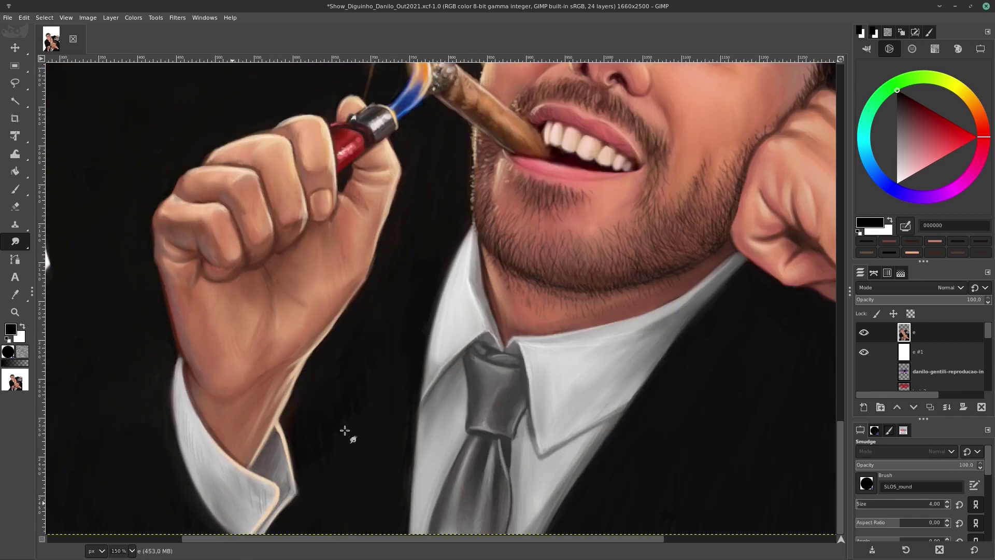
pyautogui.hotkey('shift', 'ctrl', 'j')
pyautogui.hotkey('ctrl', 's')
# Paint thin mid-brown and light tan strands into the hair above the forehead
pyautogui.scroll(4, 564, 252)
pyautogui.press('p')
pyautogui.keyDown('ctrl'); pyautogui.click(564, 253); pyautogui.keyUp('ctrl')
pyautogui.press(']')
pyautogui.moveTo(570, 298); pyautogui.dragTo(602, 239)
pyautogui.moveTo(647, 326); pyautogui.dragTo(616, 261)
pyautogui.moveTo(560, 363); pyautogui.dragTo(503, 382)
pyautogui.moveTo(524, 332)
pyautogui.mouseDown()
pyautogui.moveTo(448, 257)
pyautogui.moveTo(404, 311)
pyautogui.mouseUp()
pyautogui.keyDown('ctrl'); pyautogui.click(490, 283); pyautogui.keyUp('ctrl')
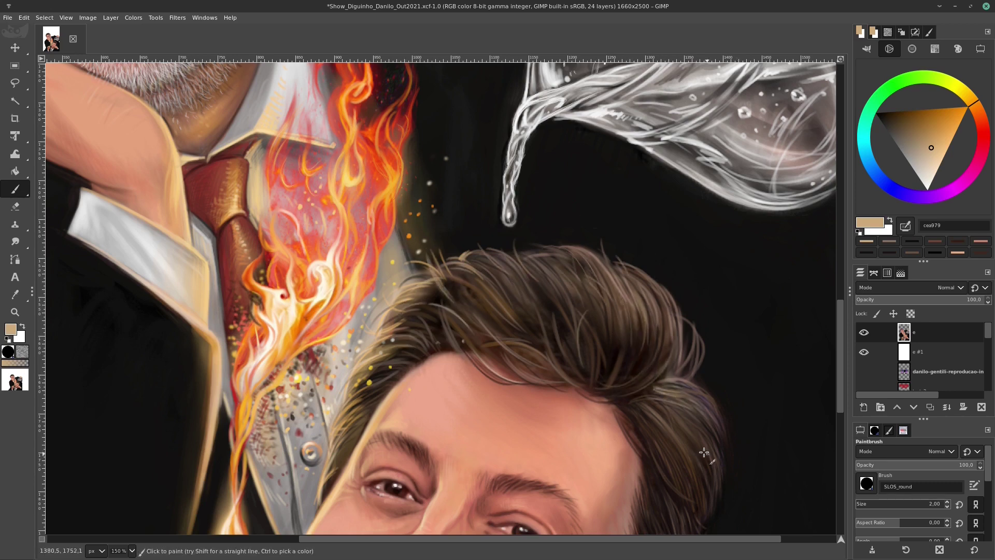
# Touch up the bespectacled man's eye corner with dark background, skin and dark tones
pyautogui.scroll(-5, 664, 408)
pyautogui.keyDown('ctrl'); pyautogui.click(656, 403); pyautogui.keyUp('ctrl')
pyautogui.keyDown('ctrl'); pyautogui.click(640, 414); pyautogui.keyUp('ctrl')
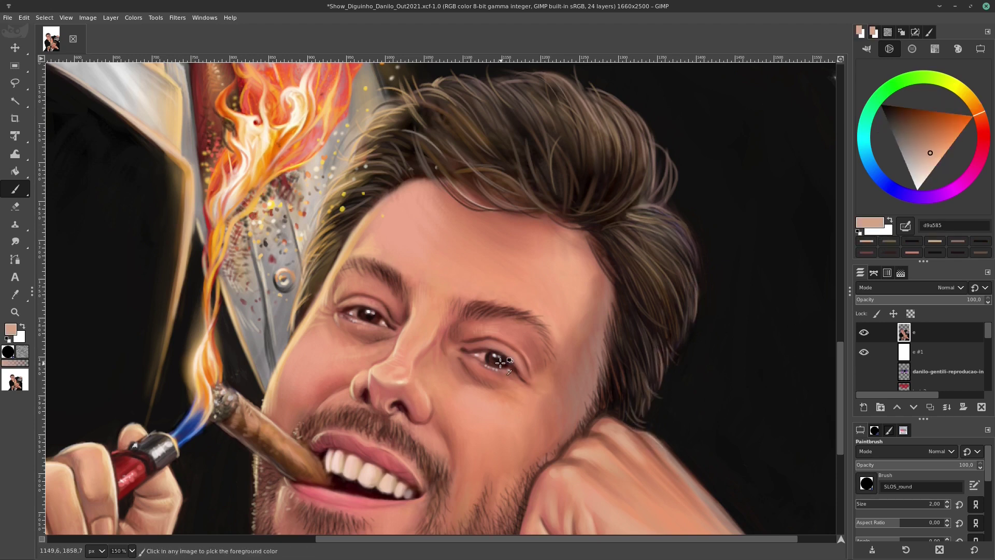
pyautogui.keyDown('ctrl'); pyautogui.click(467, 343); pyautogui.keyUp('ctrl')
pyautogui.press('1')
# Paint his hair with grey-brown and darker tones, then save and fit the image in view
pyautogui.scroll(8, 425, 238)
pyautogui.hscroll(-3, 425, 239)
pyautogui.scroll(3, 362, 182)
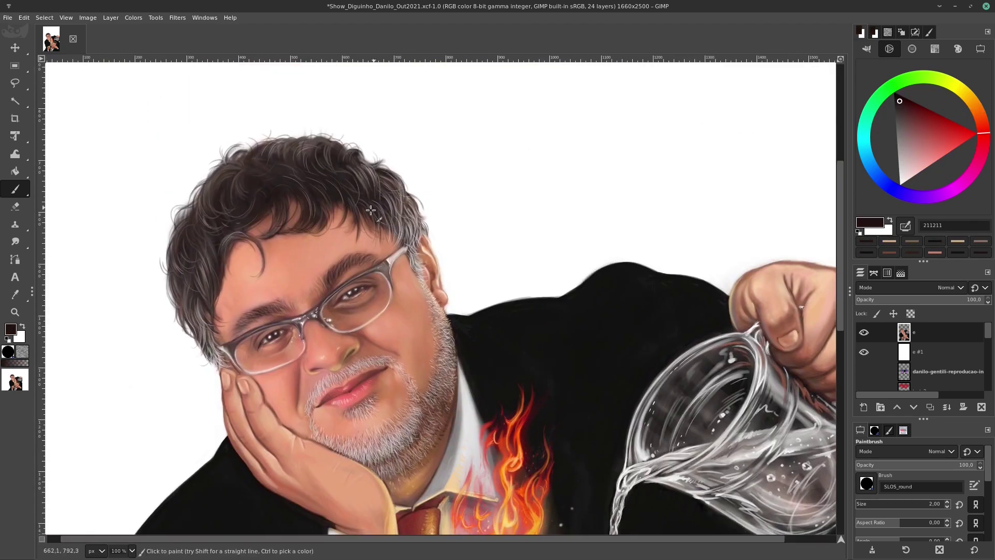
pyautogui.keyDown('ctrl'); pyautogui.click(344, 163); pyautogui.keyUp('ctrl')
pyautogui.scroll(-1, 381, 207)
pyautogui.hscroll(1, 381, 207)
pyautogui.keyDown('ctrl'); pyautogui.click(339, 247); pyautogui.keyUp('ctrl')
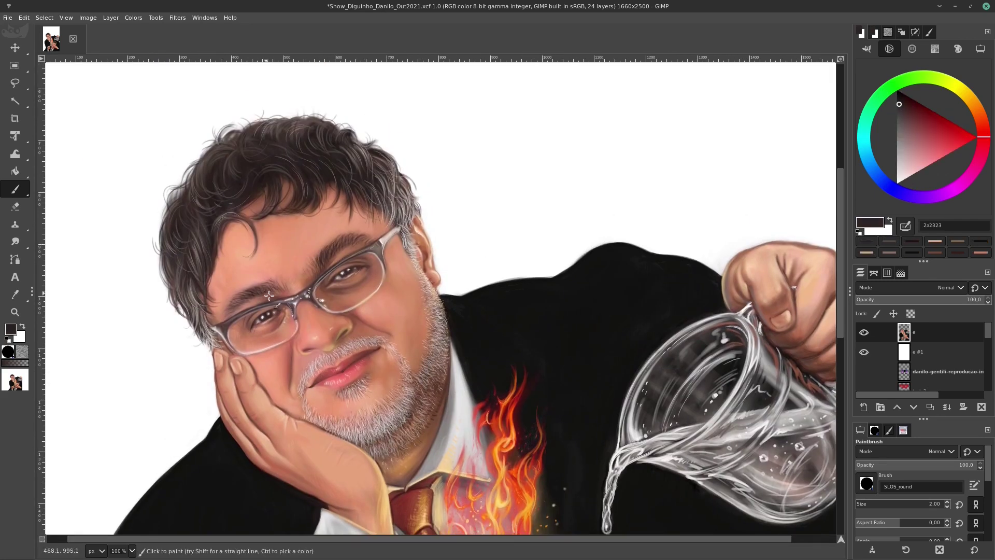
pyautogui.hotkey('ctrl', 's')
pyautogui.hotkey('shift', 'ctrl', 'j')
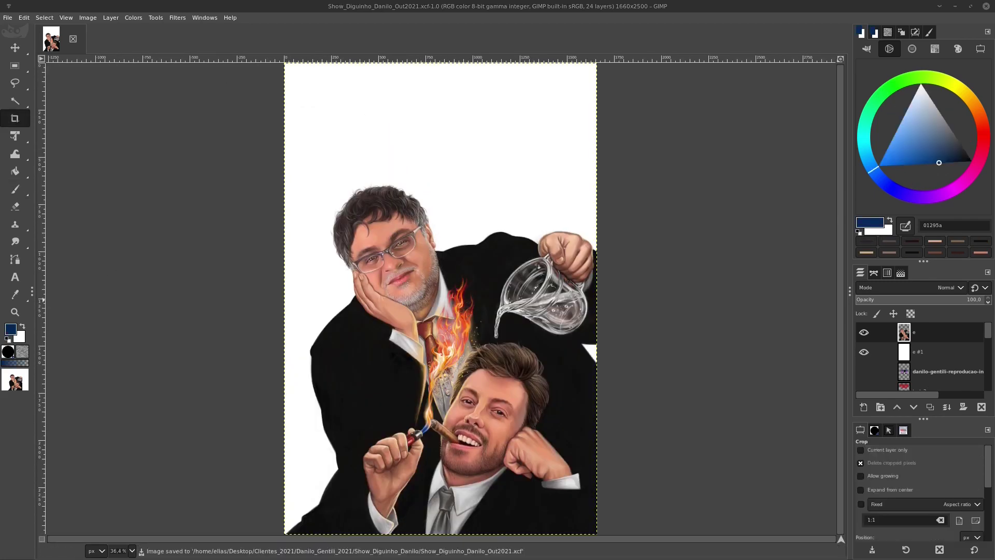
# Switch to Free Select and click points around the lower-left suit area
pyautogui.scroll(2, 256, 366)
pyautogui.press('f')
pyautogui.click(300, 401)
pyautogui.click(228, 394)
pyautogui.click(214, 348)
# Smudge-blend the upper man's jacket shading and soften the lapel shading down from the collar
pyautogui.press('s')
pyautogui.moveTo(223, 357)
pyautogui.mouseDown()
pyautogui.moveTo(290, 399)
pyautogui.moveTo(250, 392)
pyautogui.moveTo(263, 383)
pyautogui.mouseUp()
pyautogui.press('[')
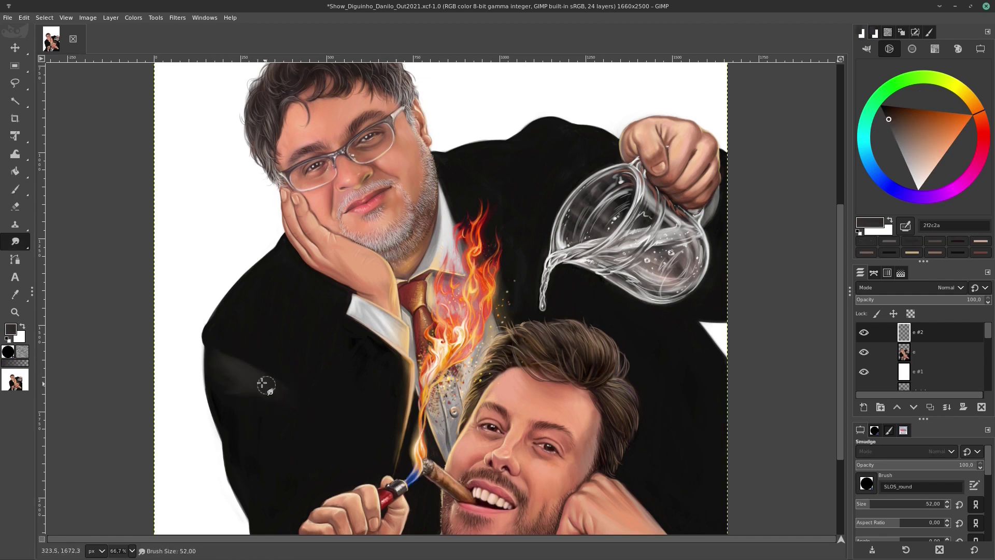
pyautogui.press('p')
pyautogui.press('[')
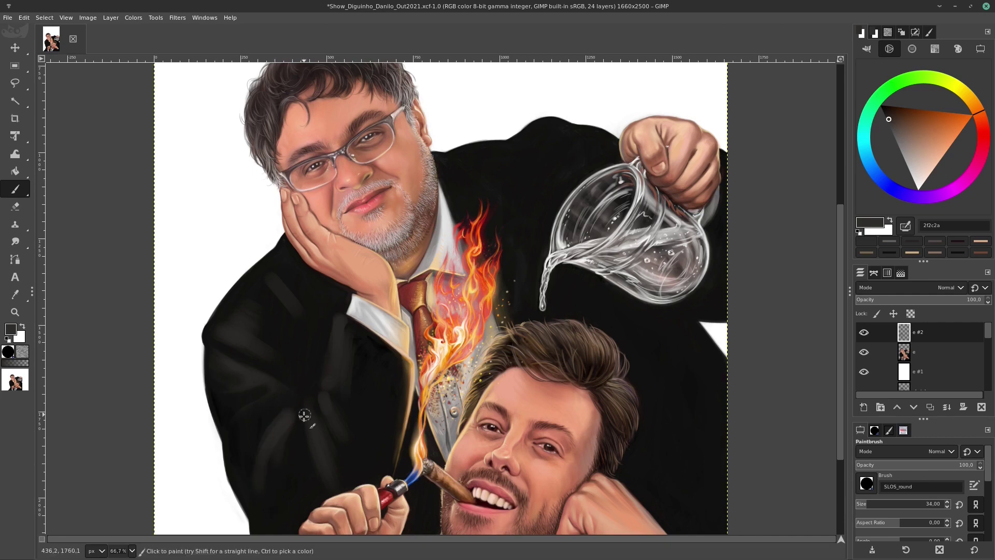
pyautogui.press('s')
pyautogui.press('1')
pyautogui.press('[')
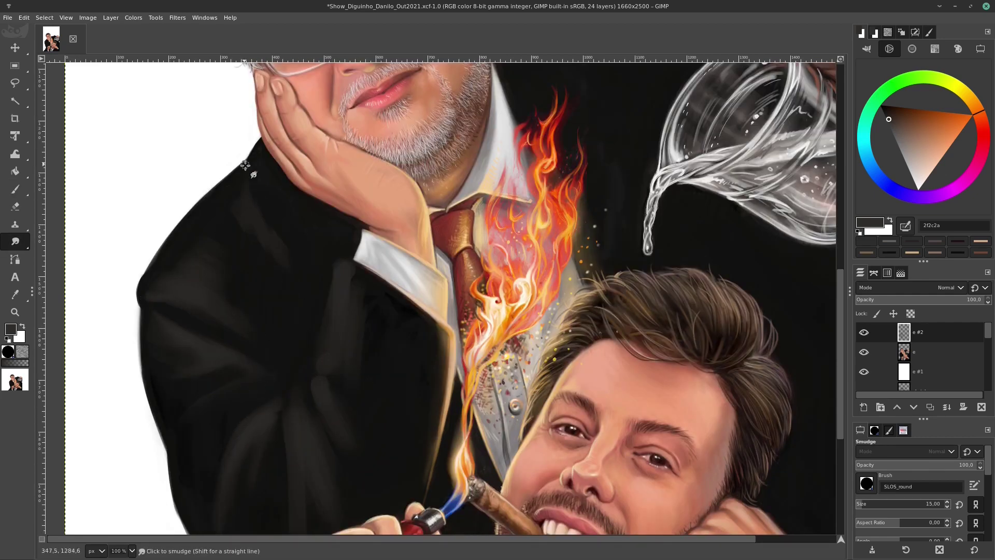
pyautogui.moveTo(342, 266); pyautogui.dragTo(380, 330)
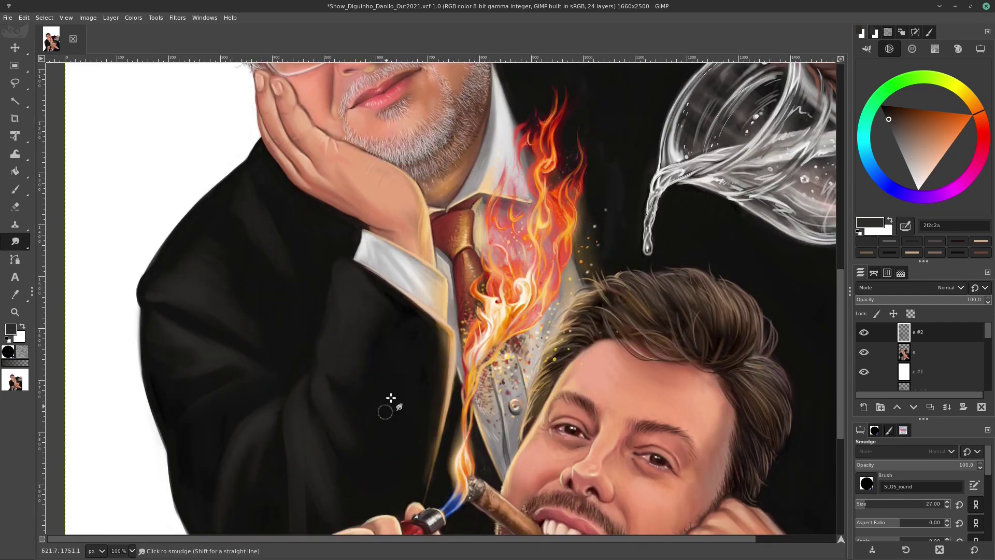
# Sample dark jacket tones and paint shading on the upper man's jacket sleeve
pyautogui.scroll(-5, 409, 346)
pyautogui.hscroll(-2, 408, 345)
pyautogui.press('p')
pyautogui.keyDown('ctrl'); pyautogui.click(278, 261); pyautogui.keyUp('ctrl')
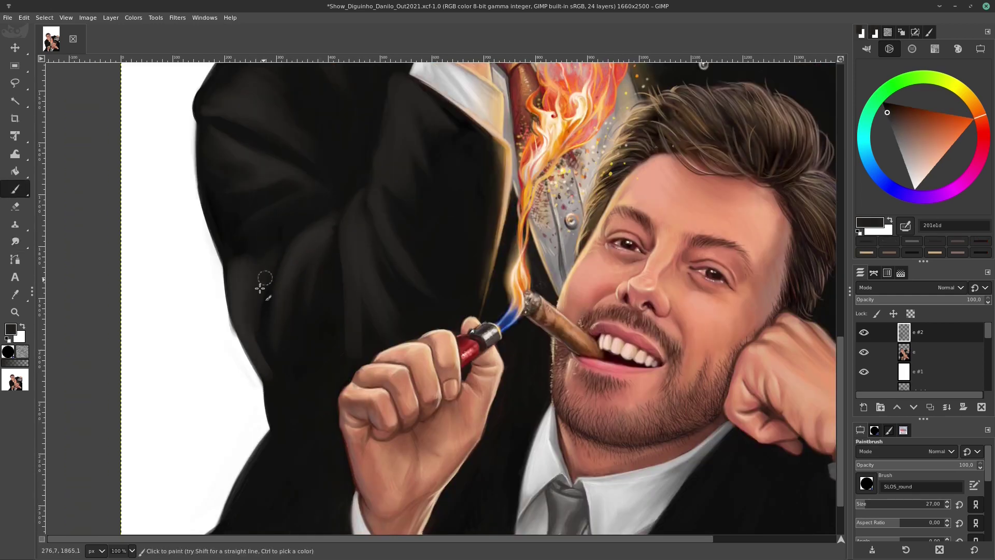
pyautogui.scroll(-10, 344, 222)
pyautogui.scroll(1, 368, 233)
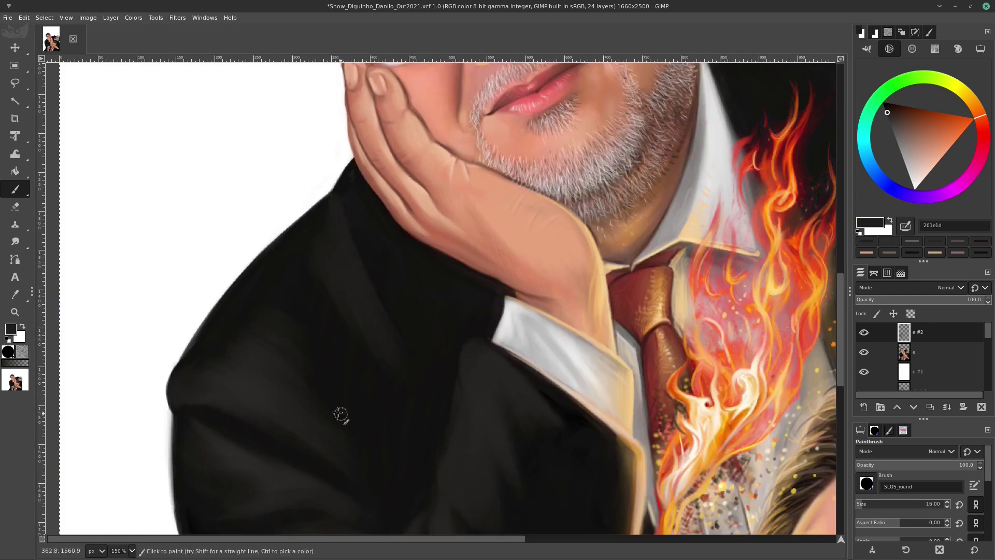
pyautogui.keyDown('ctrl'); pyautogui.click(213, 389); pyautogui.keyUp('ctrl')
pyautogui.scroll(-5, 213, 389)
pyautogui.press('[')
pyautogui.press('[')
pyautogui.press('[')
pyautogui.keyDown('ctrl'); pyautogui.click(233, 355); pyautogui.keyUp('ctrl')
# Re-sample the jacket colour and add more dark touches across the jacket with a smaller brush
pyautogui.keyDown('ctrl'); pyautogui.click(347, 403); pyautogui.keyUp('ctrl')
pyautogui.scroll(-1, 311, 284)
pyautogui.keyDown('ctrl'); pyautogui.click(285, 373); pyautogui.keyUp('ctrl')
pyautogui.scroll(-1, 280, 362)
pyautogui.keyDown('ctrl'); pyautogui.click(264, 407); pyautogui.keyUp('ctrl')
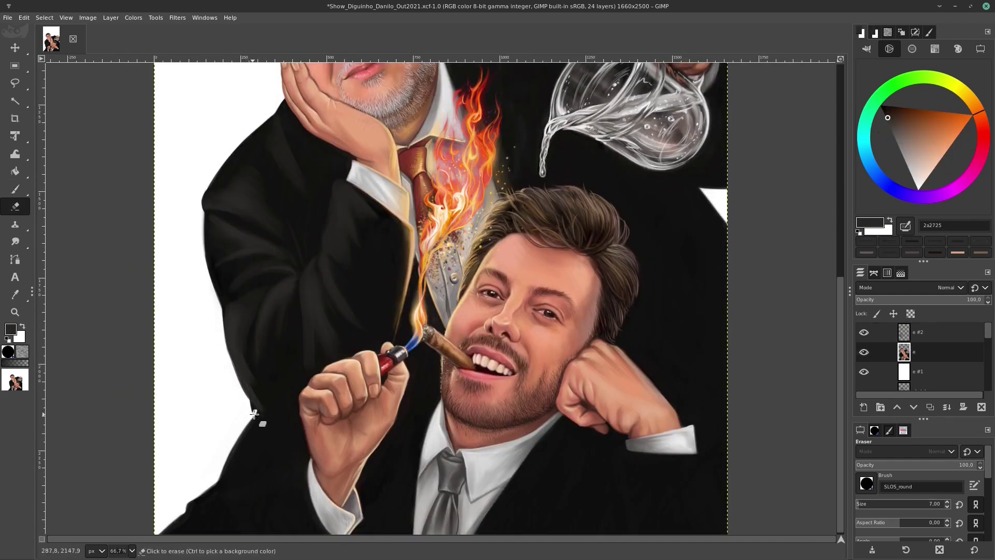
pyautogui.keyDown('ctrl'); pyautogui.click(290, 331); pyautogui.keyUp('ctrl')
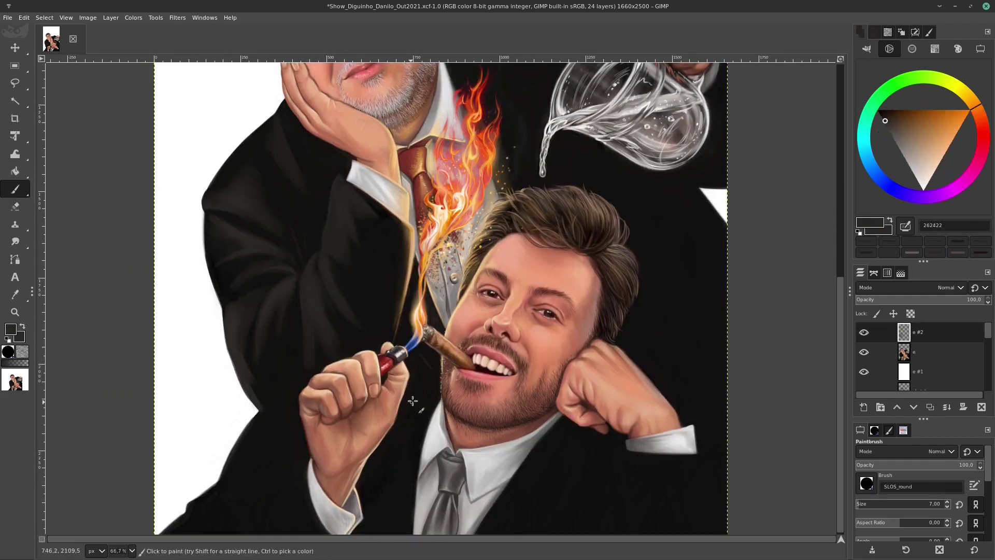
pyautogui.scroll(1, 412, 400)
pyautogui.scroll(1, 415, 311)
pyautogui.press('[')
pyautogui.press('[')
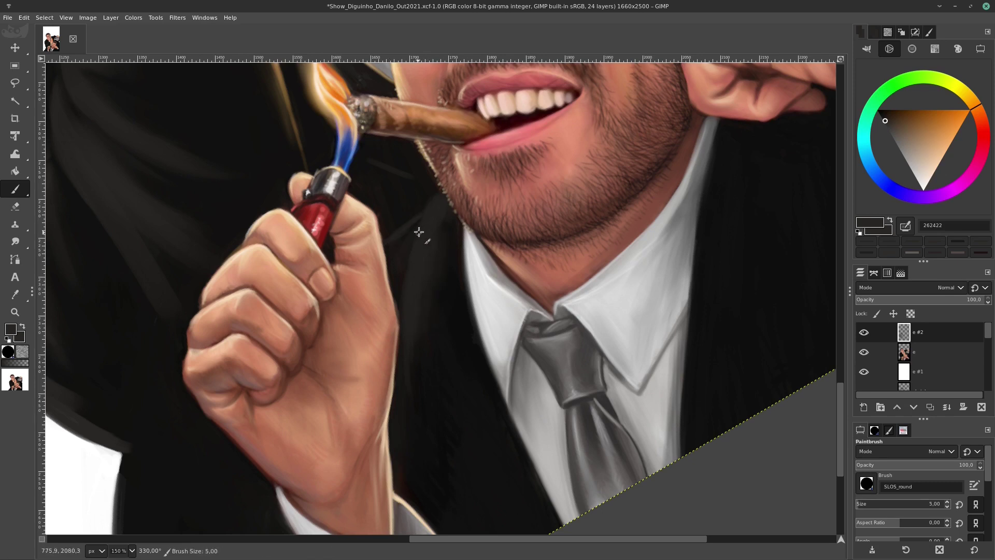
pyautogui.hscroll(-2, 418, 231)
# Sample mid-dark and near-black coat tones near the lighter hand, alternating brush and smudge
pyautogui.press('s')
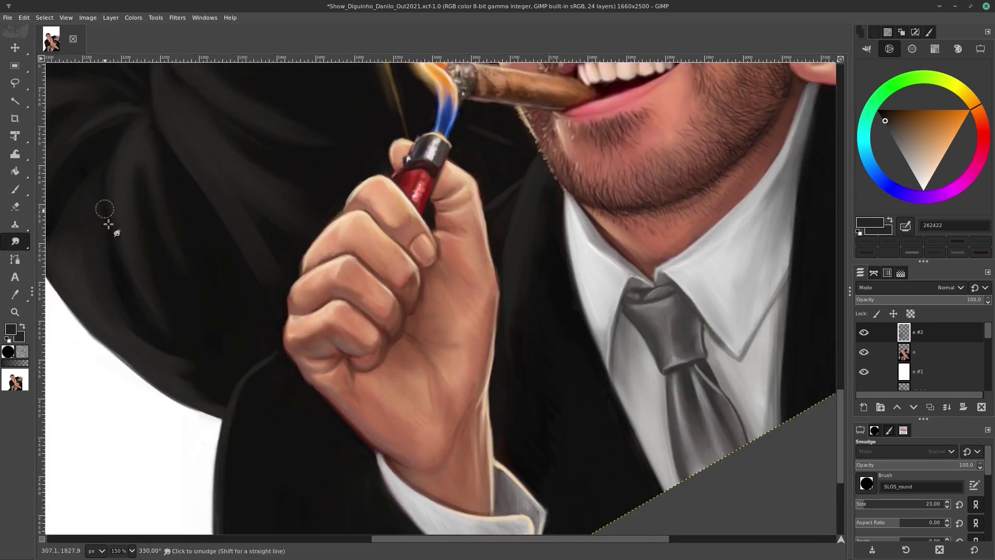
pyautogui.scroll(3, 207, 259)
pyautogui.hscroll(-3, 208, 259)
pyautogui.press('p')
pyautogui.keyDown('ctrl'); pyautogui.click(216, 358); pyautogui.keyUp('ctrl')
pyautogui.keyDown('ctrl'); pyautogui.click(148, 238); pyautogui.keyUp('ctrl')
pyautogui.keyDown('ctrl'); pyautogui.click(118, 320); pyautogui.keyUp('ctrl')
pyautogui.press('s')
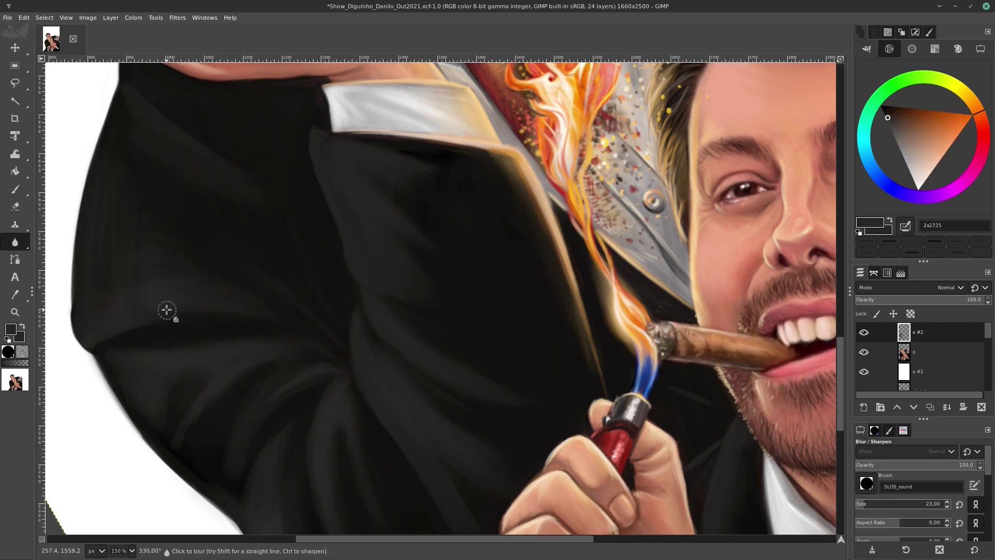
pyautogui.press('p')
pyautogui.press('1')
# Darken the folds on the lower man's coat with sampled near-black tones
pyautogui.keyDown('ctrl'); pyautogui.click(362, 366); pyautogui.keyUp('ctrl')
pyautogui.keyDown('ctrl'); pyautogui.click(311, 386); pyautogui.keyUp('ctrl')
pyautogui.hscroll(5, 518, 347)
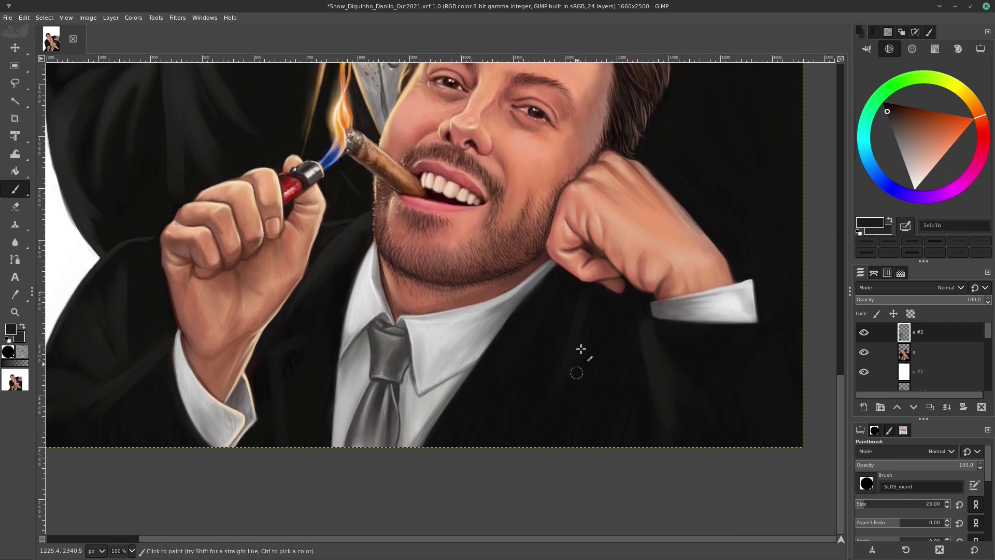
pyautogui.hscroll(4, 591, 337)
pyautogui.scroll(-1, 604, 324)
pyautogui.keyDown('ctrl'); pyautogui.click(484, 403); pyautogui.keyUp('ctrl')
pyautogui.keyDown('ctrl'); pyautogui.click(503, 325); pyautogui.keyUp('ctrl')
pyautogui.press(']')
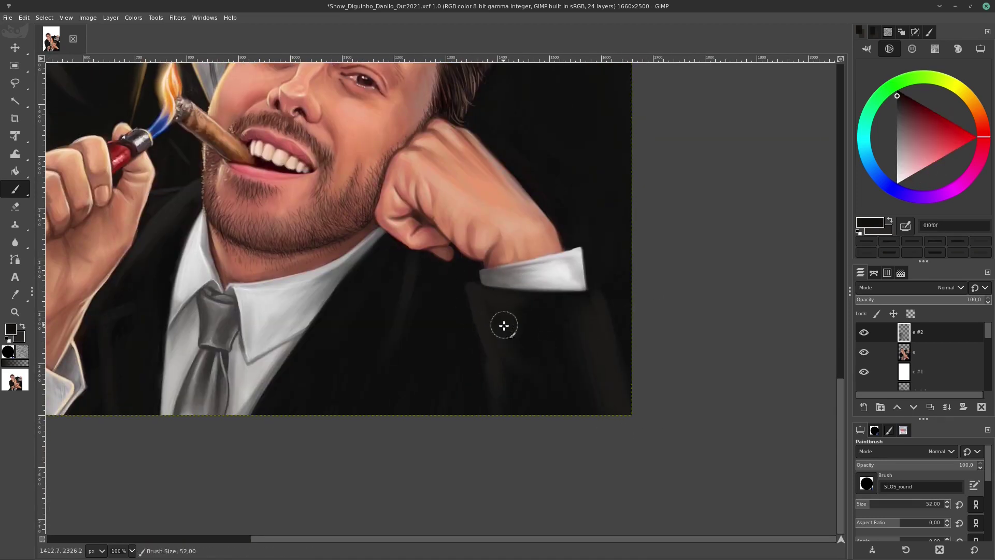
# Paint shading on the upper man's shoulder using sampled suit tones, near-black and an edge grey
pyautogui.hotkey('shift', 'ctrl', 'j')
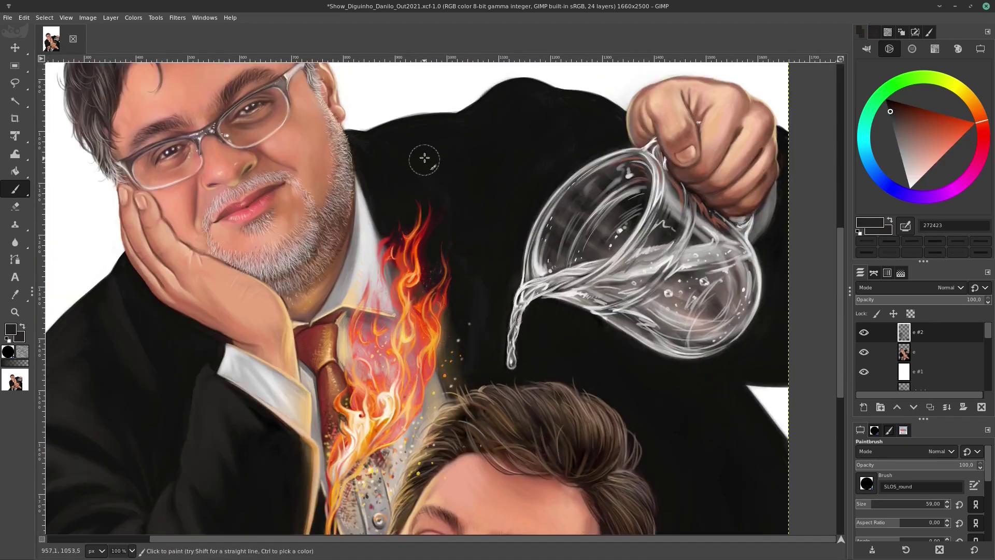
pyautogui.press('1')
pyautogui.keyDown('ctrl'); pyautogui.click(422, 155); pyautogui.keyUp('ctrl')
pyautogui.press('[')
pyautogui.keyDown('ctrl'); pyautogui.click(684, 376); pyautogui.keyUp('ctrl')
pyautogui.keyDown('ctrl'); pyautogui.click(767, 313); pyautogui.keyUp('ctrl')
pyautogui.keyDown('ctrl'); pyautogui.click(481, 267); pyautogui.keyUp('ctrl')
pyautogui.press('[')
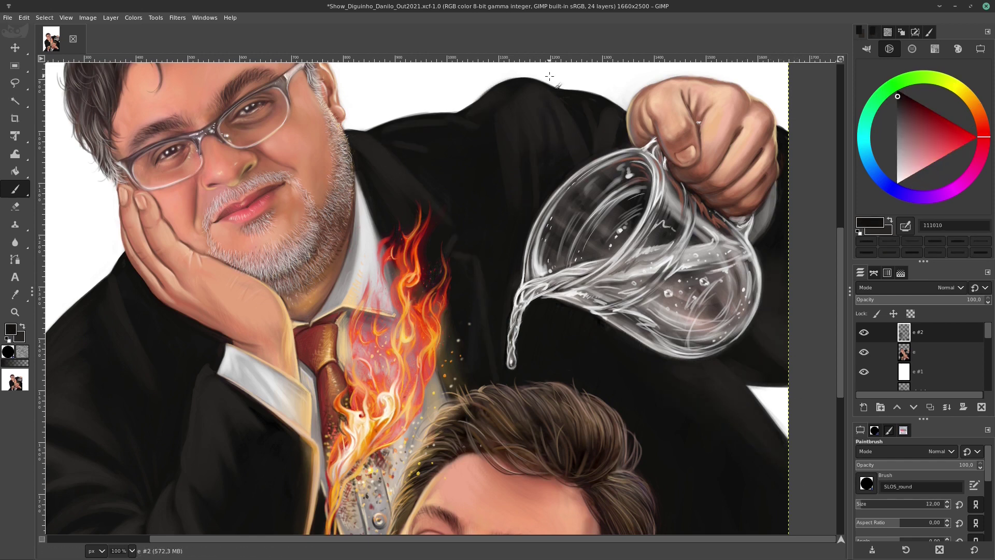
pyautogui.scroll(5, 598, 349)
pyautogui.hscroll(1, 598, 349)
pyautogui.scroll(-3, 599, 349)
pyautogui.keyDown('ctrl'); pyautogui.click(598, 349); pyautogui.keyUp('ctrl')
pyautogui.press('[')
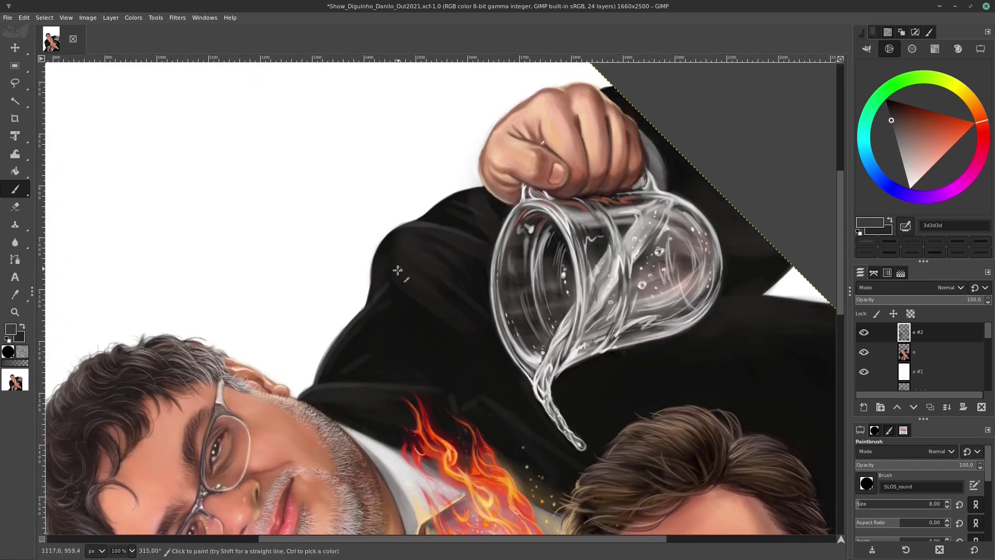
# Smudge the shoulder, restore the upright canvas view, and keep working on the top touch-up layer
pyautogui.press('s')
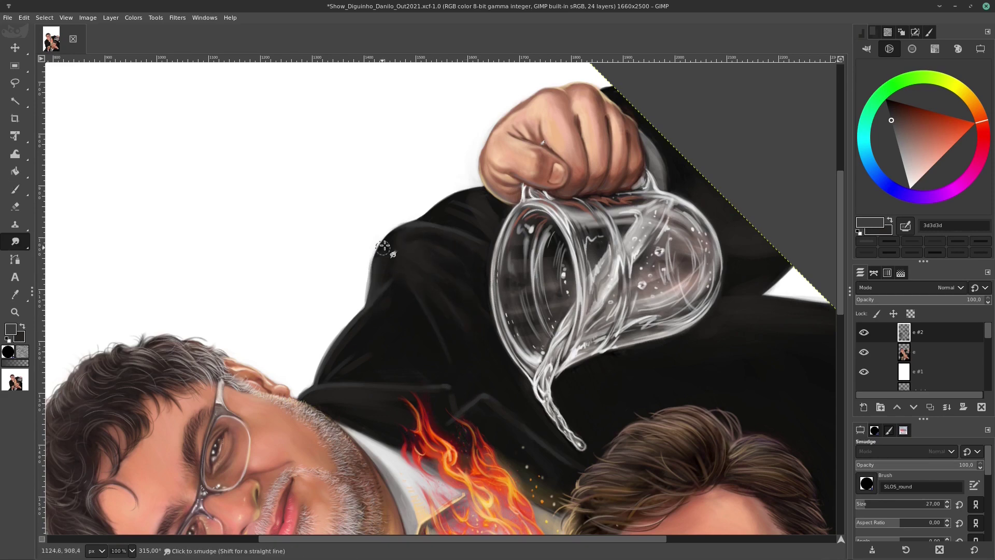
pyautogui.press('p')
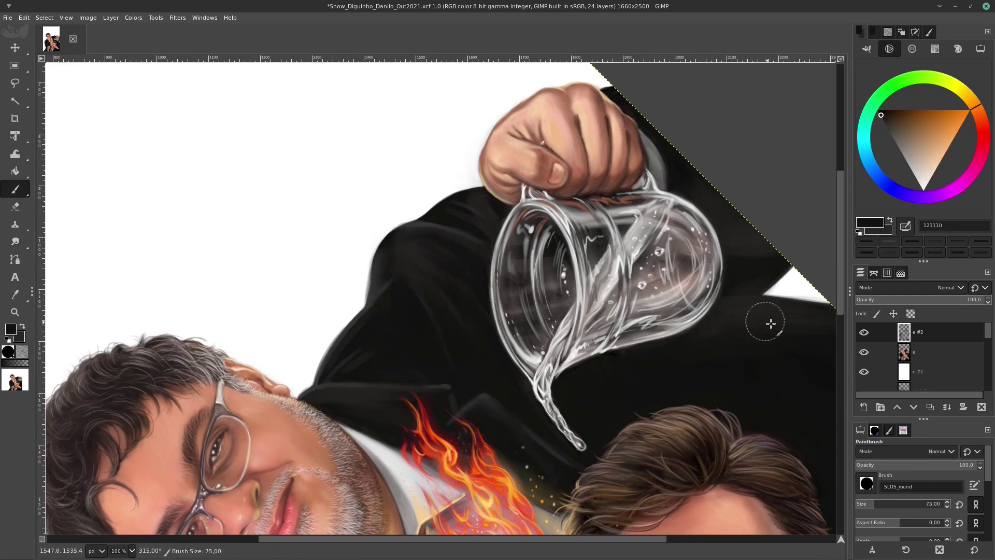
pyautogui.press('!')
pyautogui.press(']')
pyautogui.press('pagedown')
pyautogui.hotkey('shift', 'e')
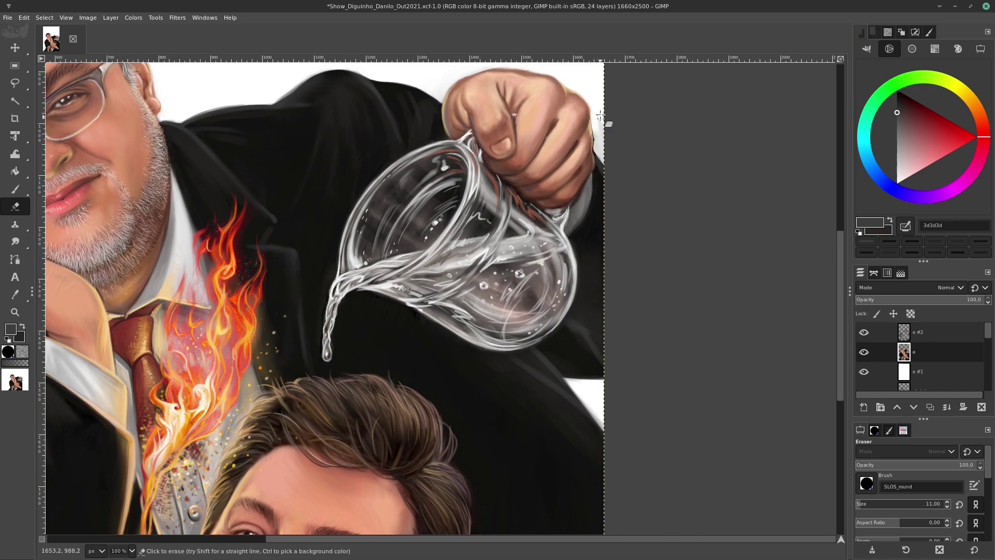
pyautogui.press('pageup')
pyautogui.press('p')
# Sample a tone from the upper jacket and a near-black from the lower coat
pyautogui.scroll(-10, 363, 310)
pyautogui.scroll(10, 363, 311)
pyautogui.keyDown('ctrl'); pyautogui.click(210, 382); pyautogui.keyUp('ctrl')
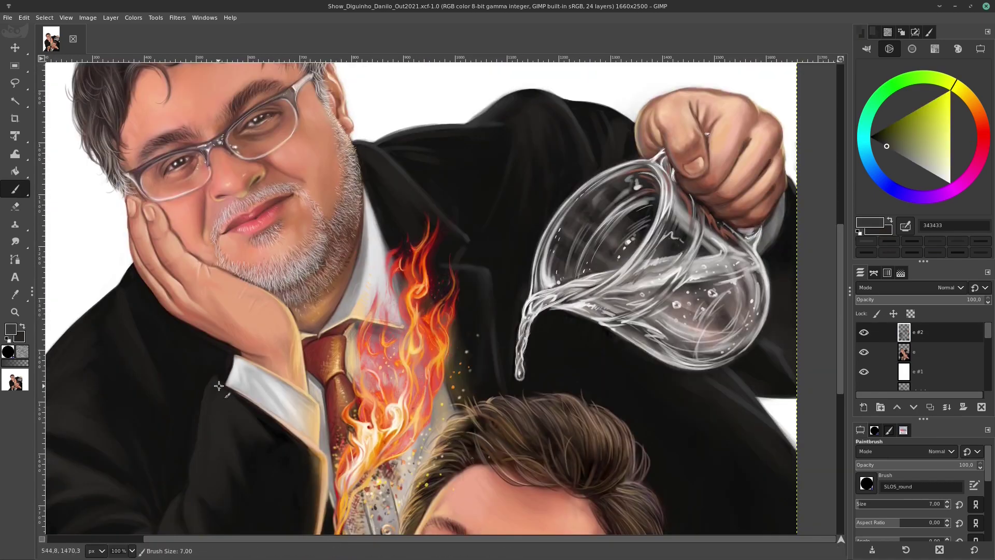
pyautogui.scroll(-5, 208, 383)
pyautogui.hscroll(-3, 207, 384)
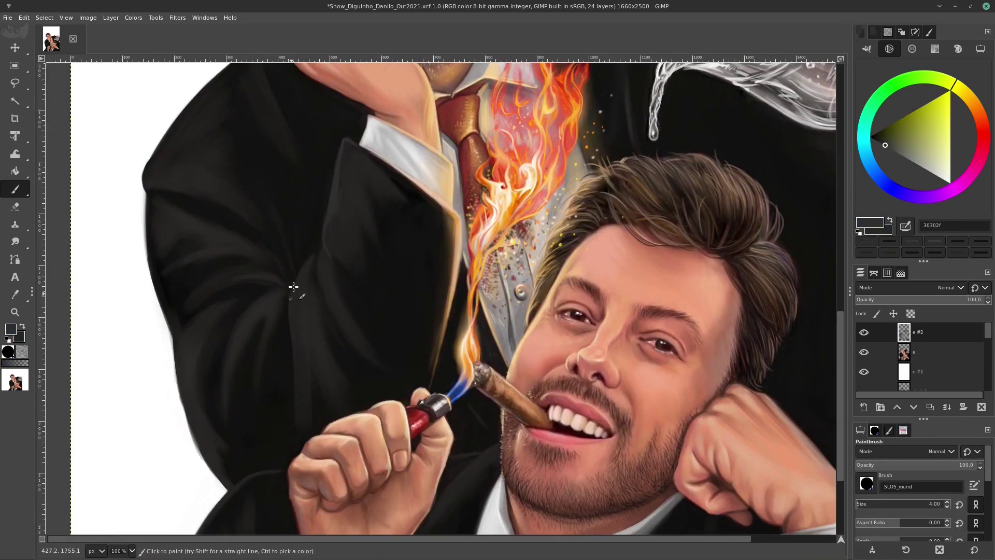
pyautogui.scroll(-5, 180, 380)
pyautogui.scroll(-1, 322, 332)
pyautogui.scroll(-5, 356, 304)
pyautogui.keyDown('ctrl'); pyautogui.click(299, 348); pyautogui.keyUp('ctrl')
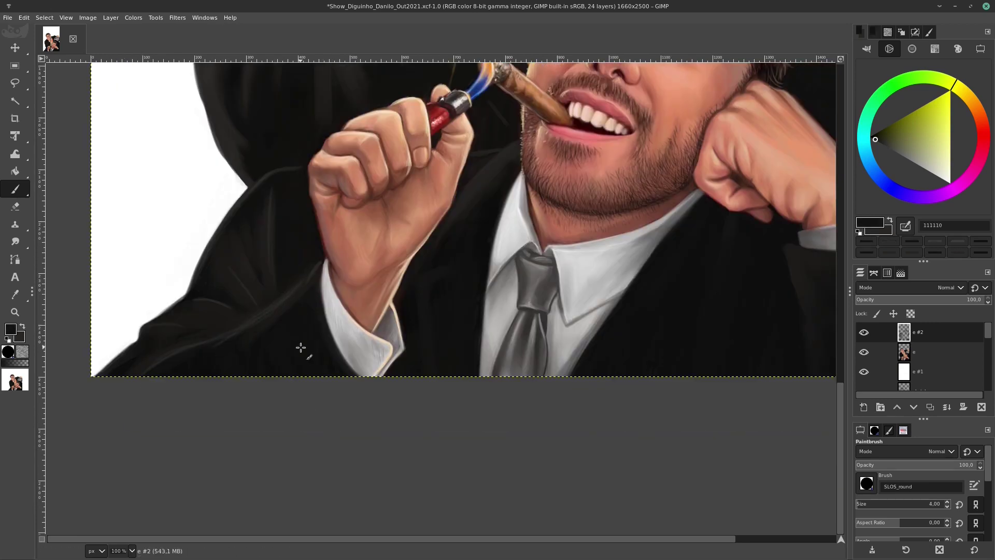
# Darken the edge of the lower jacket with a tone picked near the collar
pyautogui.scroll(2, 302, 431)
pyautogui.scroll(3, 499, 233)
pyautogui.press('s')
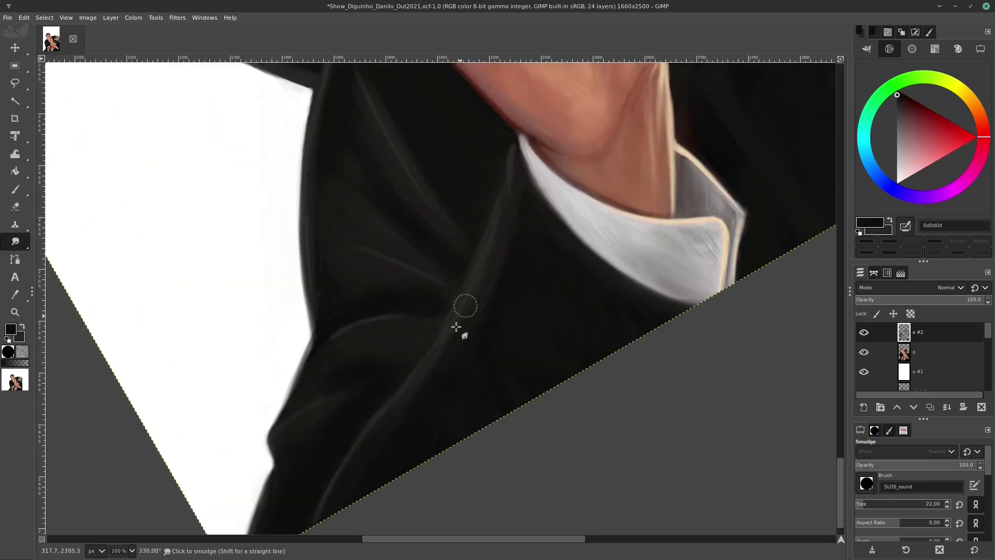
pyautogui.press('p')
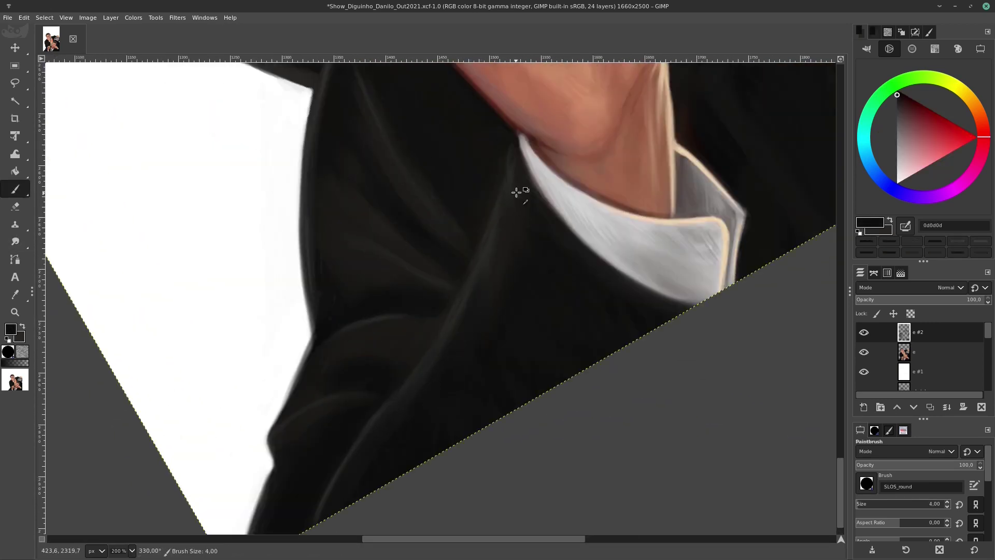
pyautogui.keyDown('ctrl'); pyautogui.click(515, 192); pyautogui.keyUp('ctrl')
pyautogui.moveTo(302, 189); pyautogui.dragTo(327, 358)
pyautogui.scroll(5, 684, 293)
pyautogui.scroll(3, 677, 333)
pyautogui.keyDown('ctrl'); pyautogui.click(674, 334); pyautogui.keyUp('ctrl')
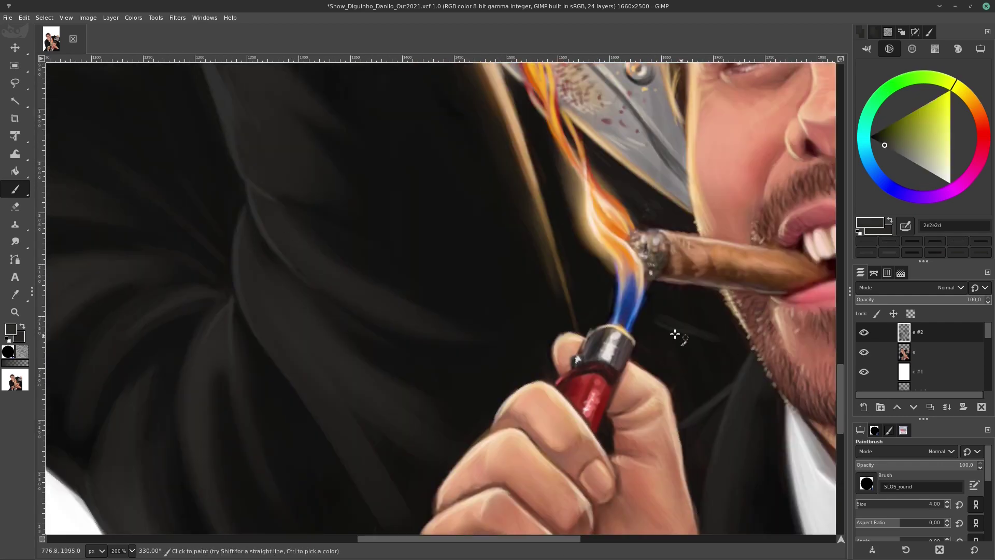
# Smudge in near-black coat tones, then reset rotation and fit the whole painting in the window
pyautogui.scroll(3, 491, 473)
pyautogui.scroll(-2, 666, 341)
pyautogui.scroll(-3, 621, 353)
pyautogui.hscroll(5, 622, 352)
pyautogui.scroll(3, 729, 360)
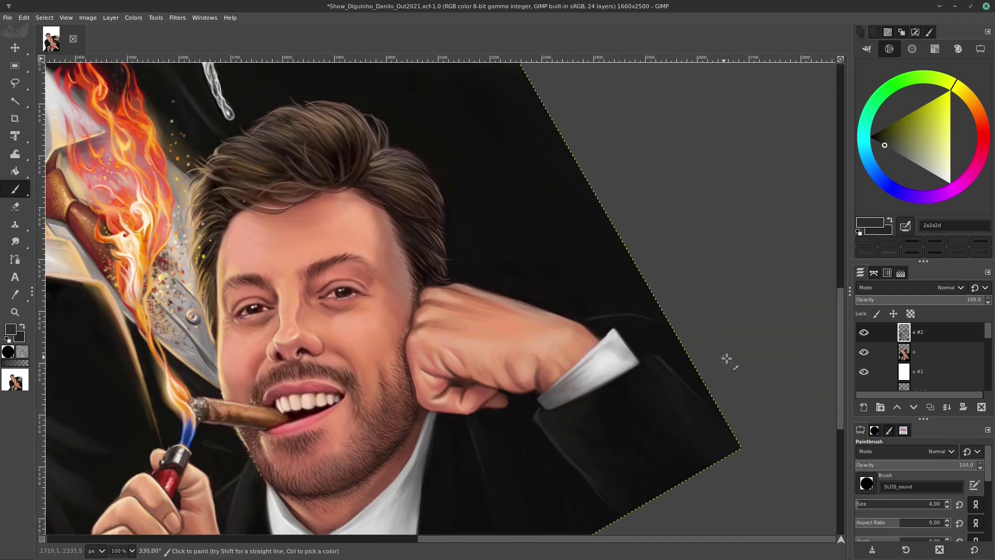
pyautogui.scroll(-4, 473, 506)
pyautogui.keyDown('ctrl'); pyautogui.click(194, 431); pyautogui.keyUp('ctrl')
pyautogui.keyDown('ctrl'); pyautogui.click(228, 515); pyautogui.keyUp('ctrl')
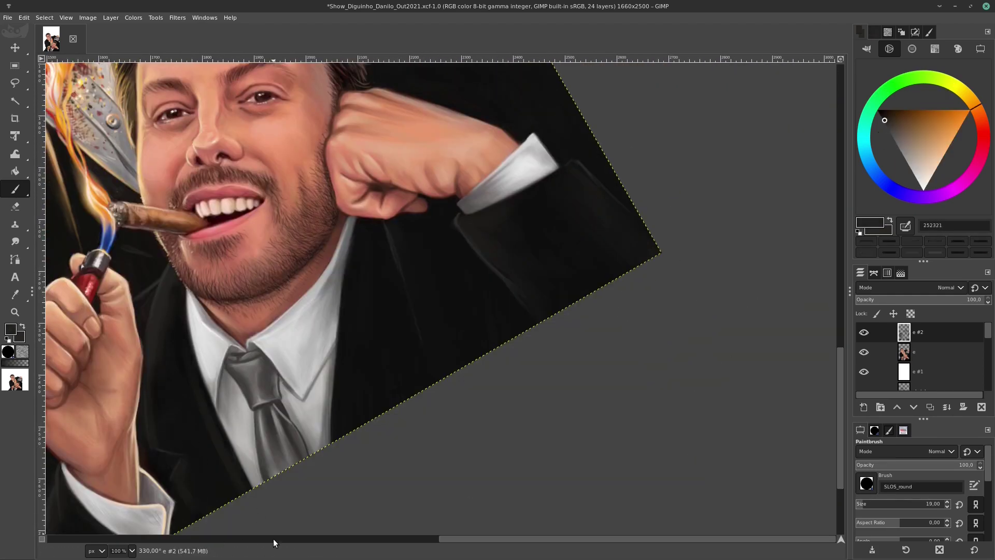
pyautogui.press('s')
pyautogui.scroll(5, 586, 173)
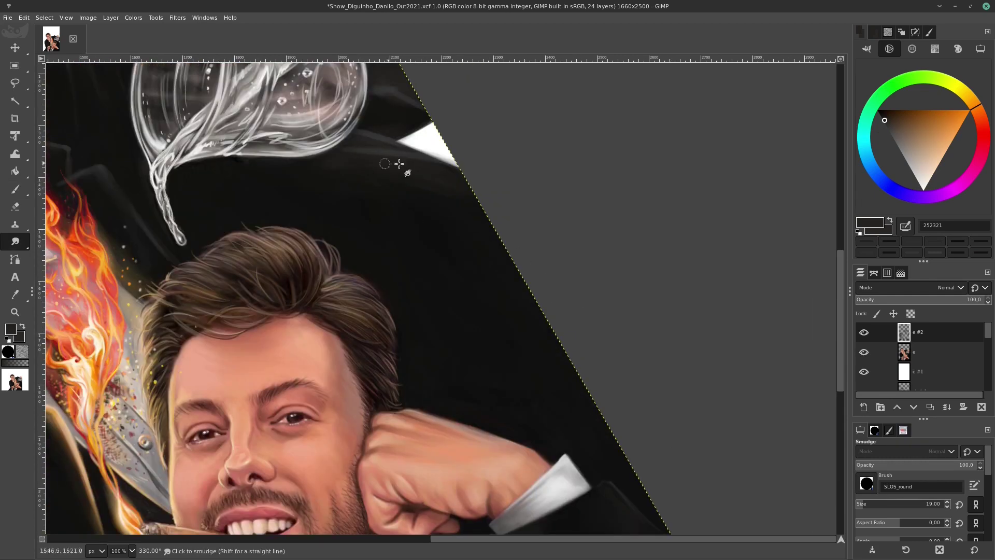
pyautogui.press('!')
pyautogui.hotkey('shift', 'ctrl', 'j')
# Save the caricature with Ctrl+S, keeping the new jacket-fold layer
pyautogui.hotkey('ctrl', 's')
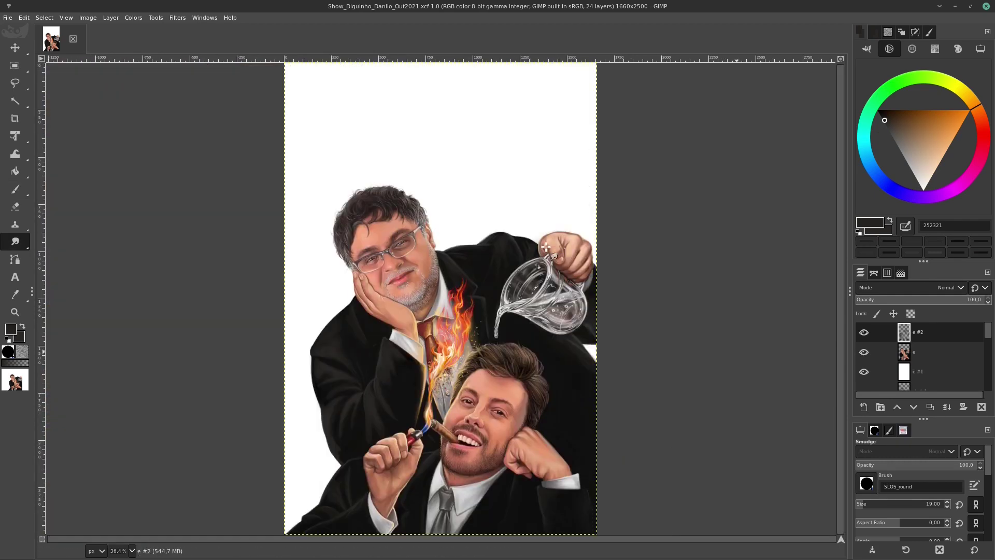